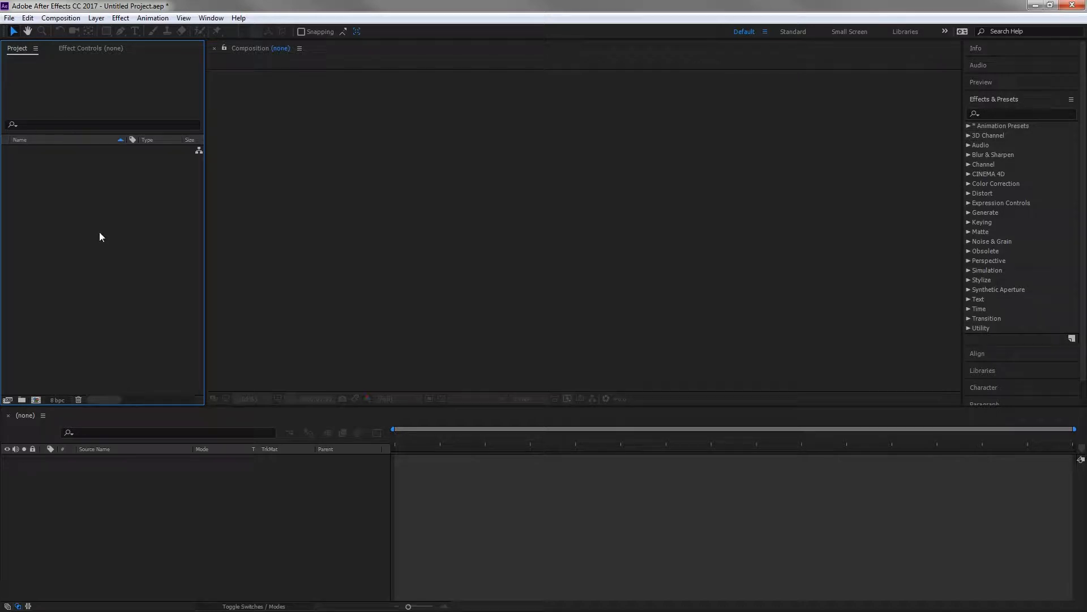
Create a new composition with the HDTV 1080 24 preset, 1920 x 1080 px, and a 30-second duration.
{"action": "right_click", "coordinate": [69, 184]}
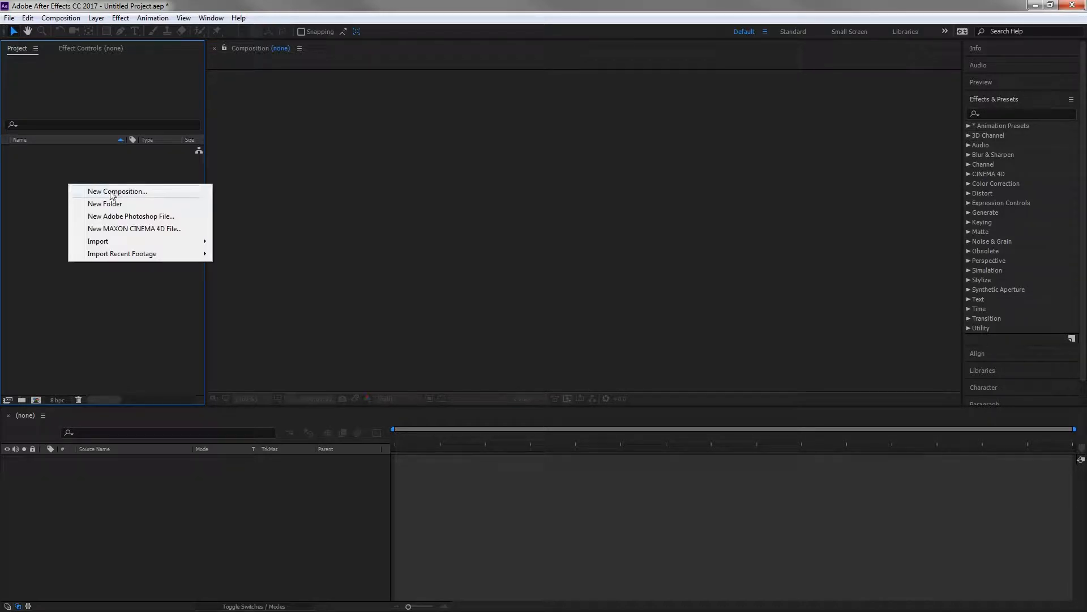
{"action": "left_click", "coordinate": [112, 191]}
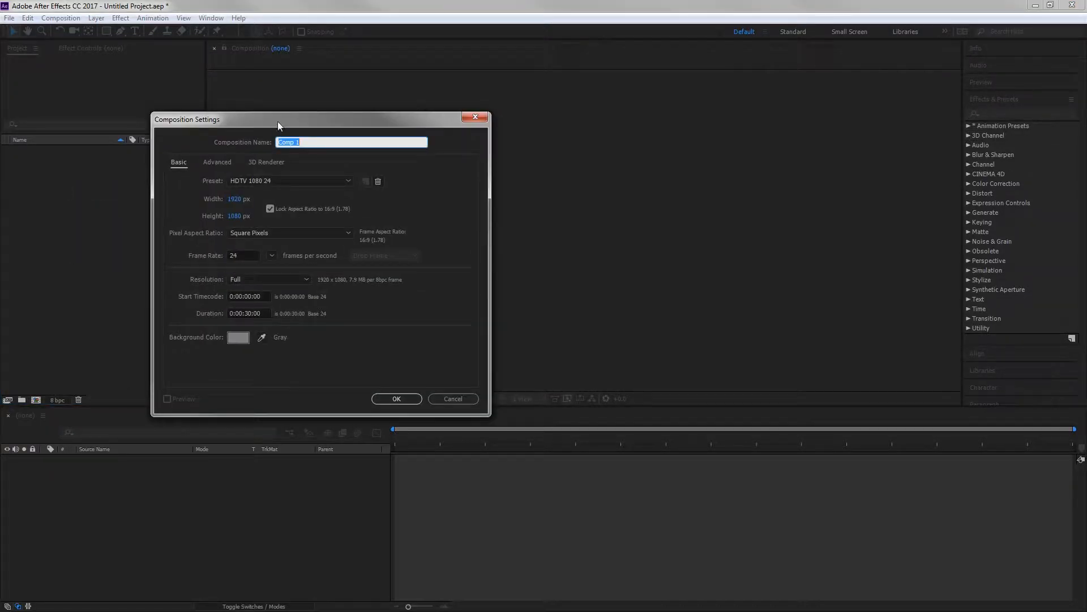
{"action": "left_click_drag", "start_coordinate": [278, 121], "coordinate": [295, 139]}
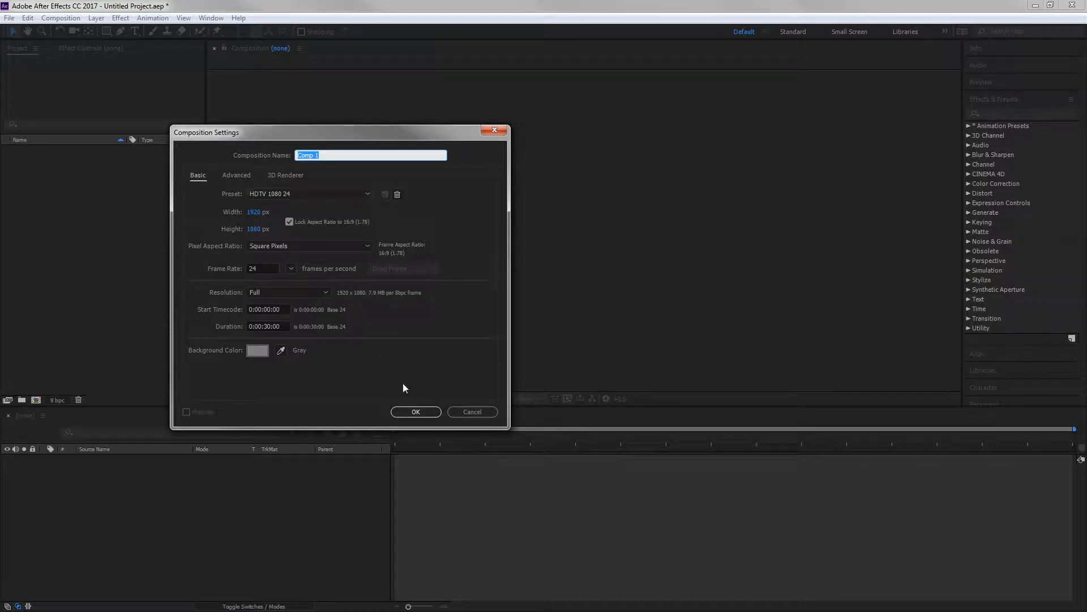
{"action": "left_click", "coordinate": [426, 413]}
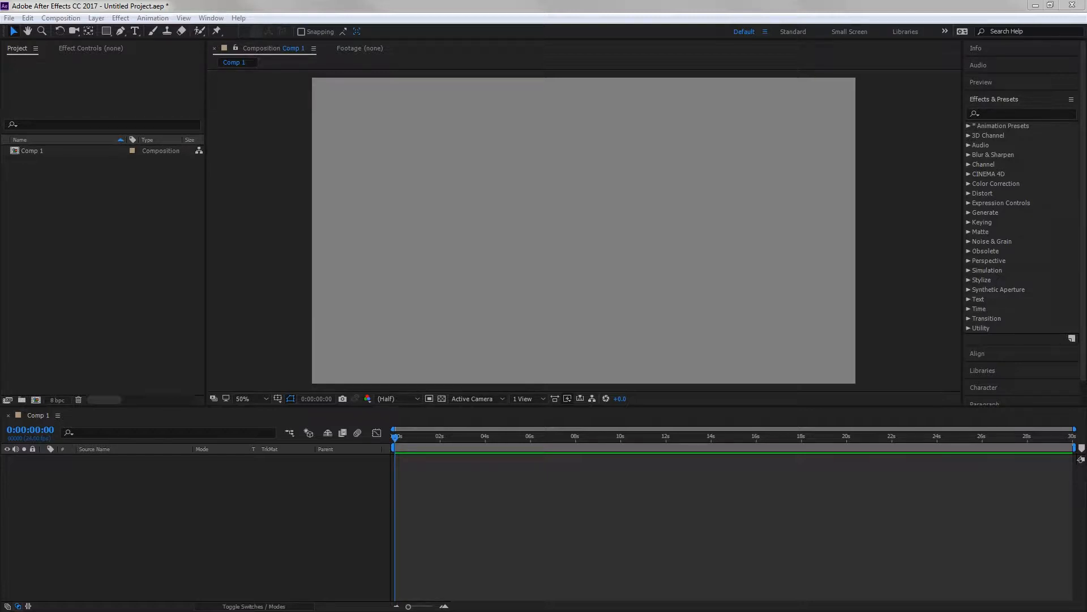
Import Background.png, John Carpenter's.png and The Thing.png into the project.
{"action": "left_click_drag", "start_coordinate": [0, 312], "coordinate": [127, 262]}
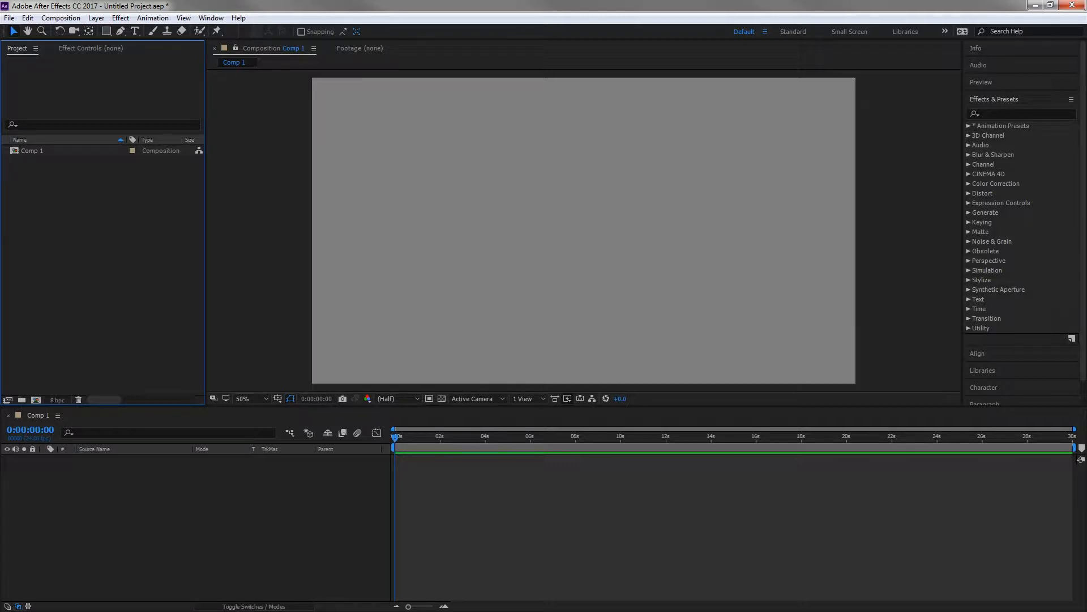
{"action": "left_click_drag", "start_coordinate": [1, 340], "coordinate": [151, 284]}
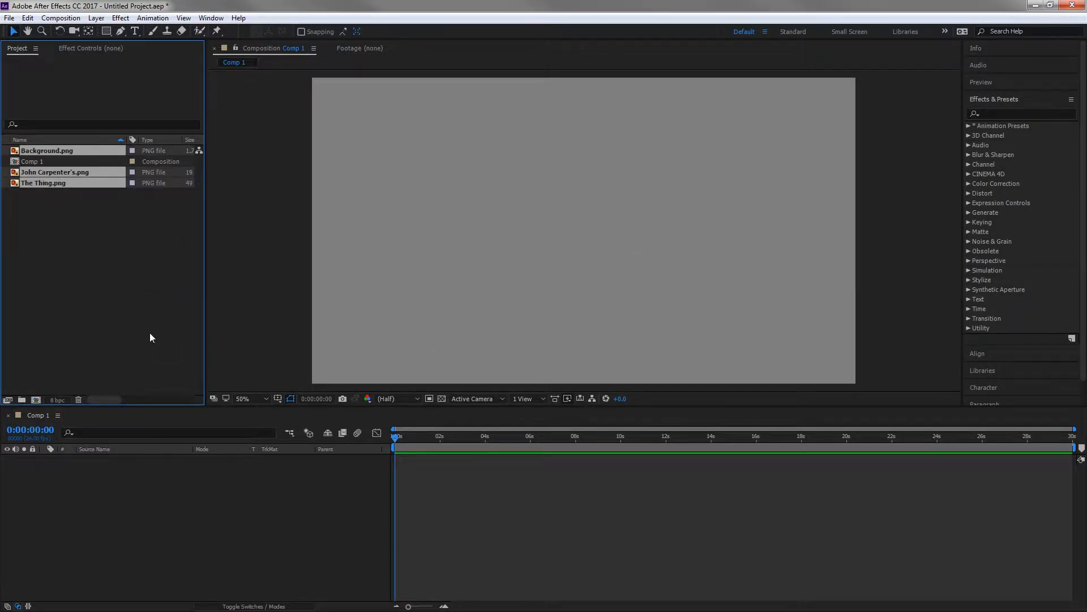
{"action": "left_click", "coordinate": [104, 224]}
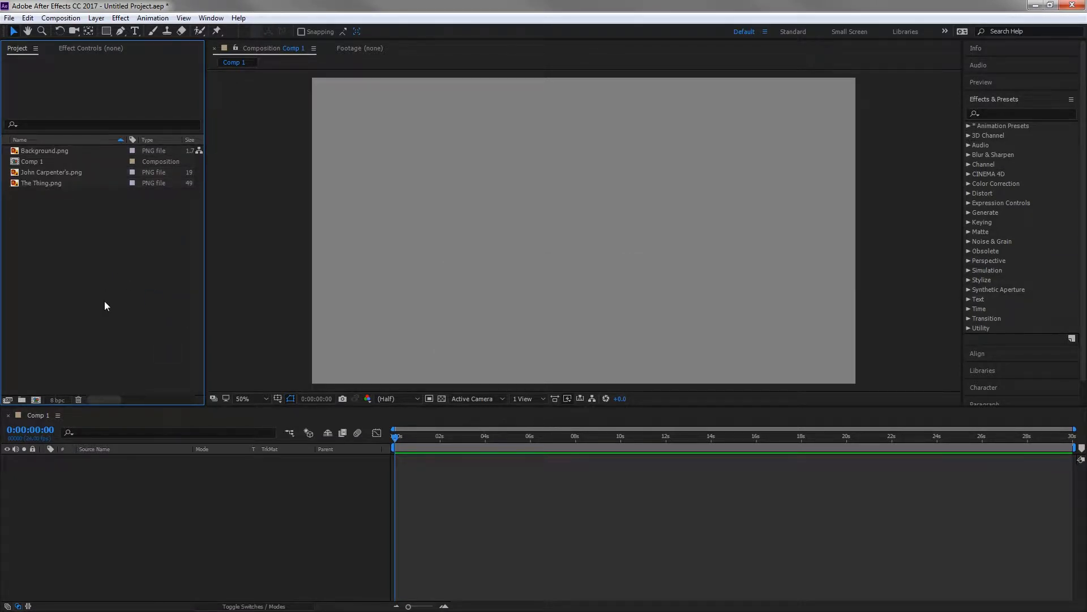
Preview the imported The Thing.png, John Carpenter's.png and Background.png images one after another.
{"action": "left_click", "coordinate": [66, 184]}
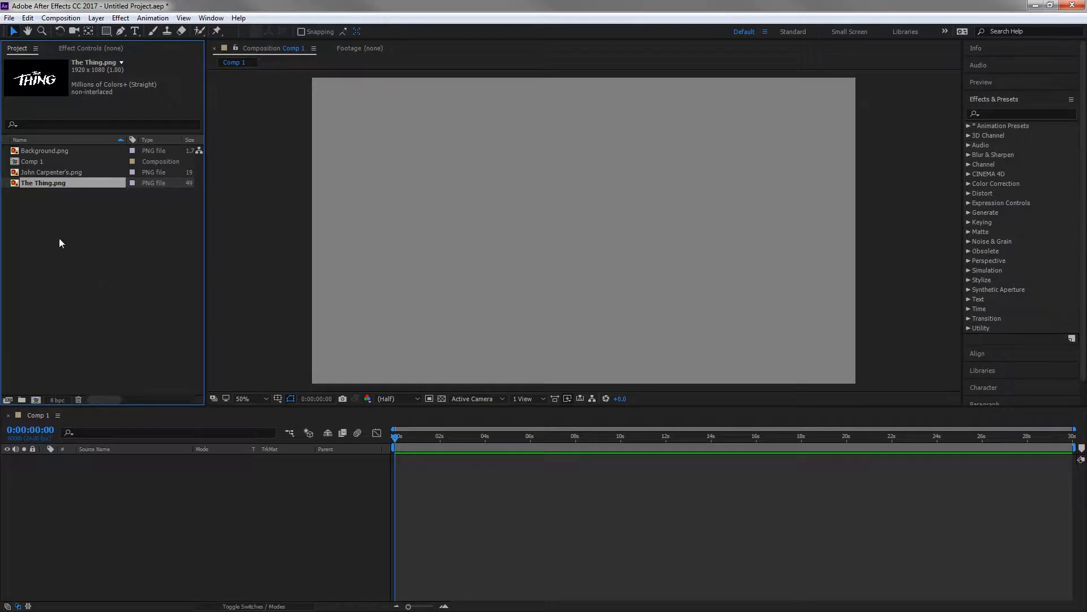
{"action": "double_click", "coordinate": [45, 184]}
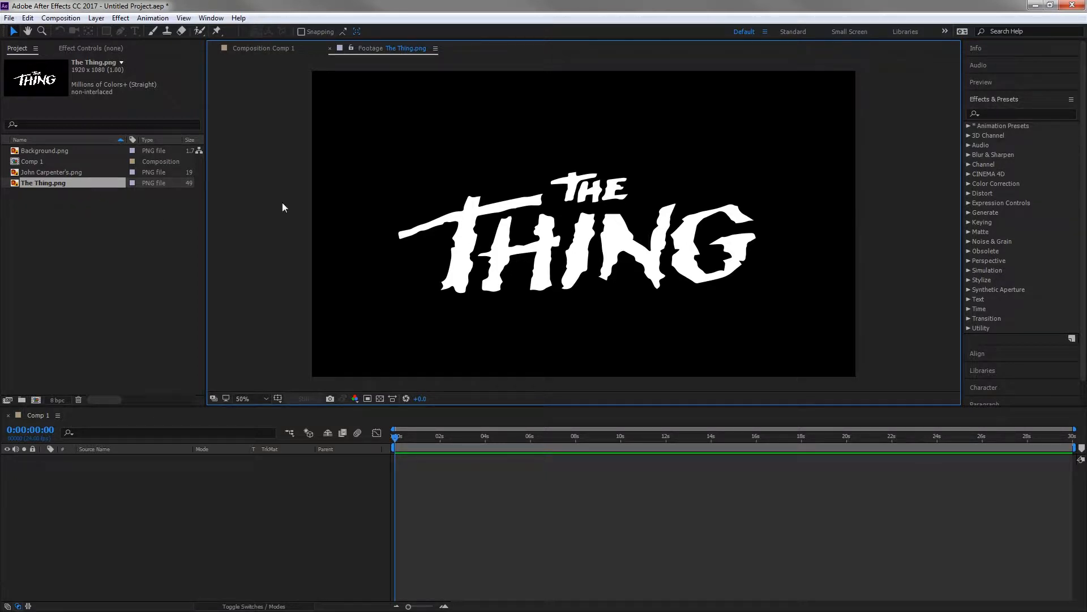
{"action": "double_click", "coordinate": [56, 173]}
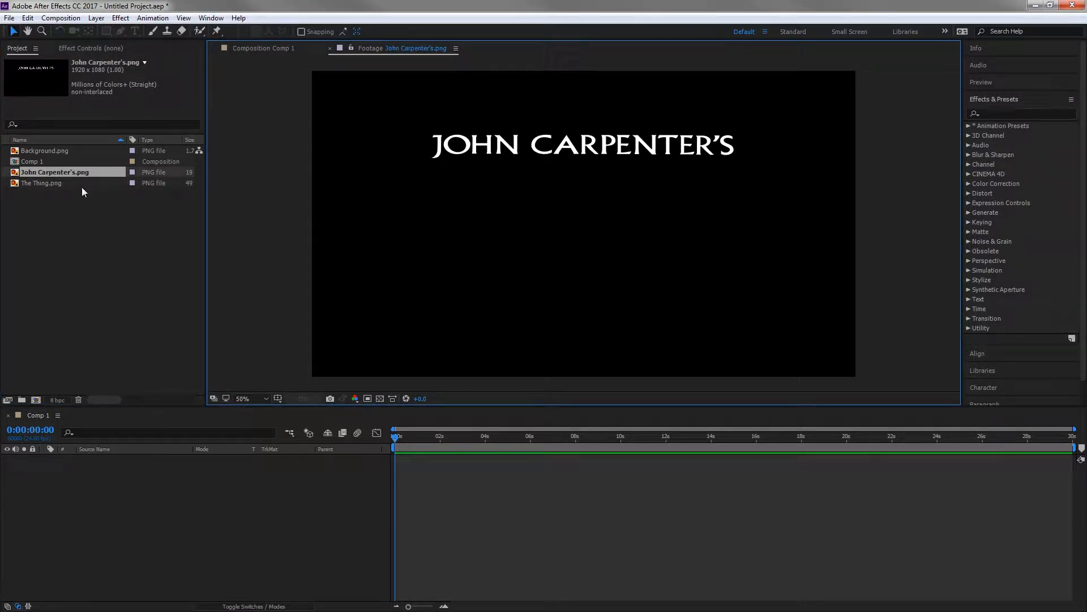
{"action": "double_click", "coordinate": [53, 151]}
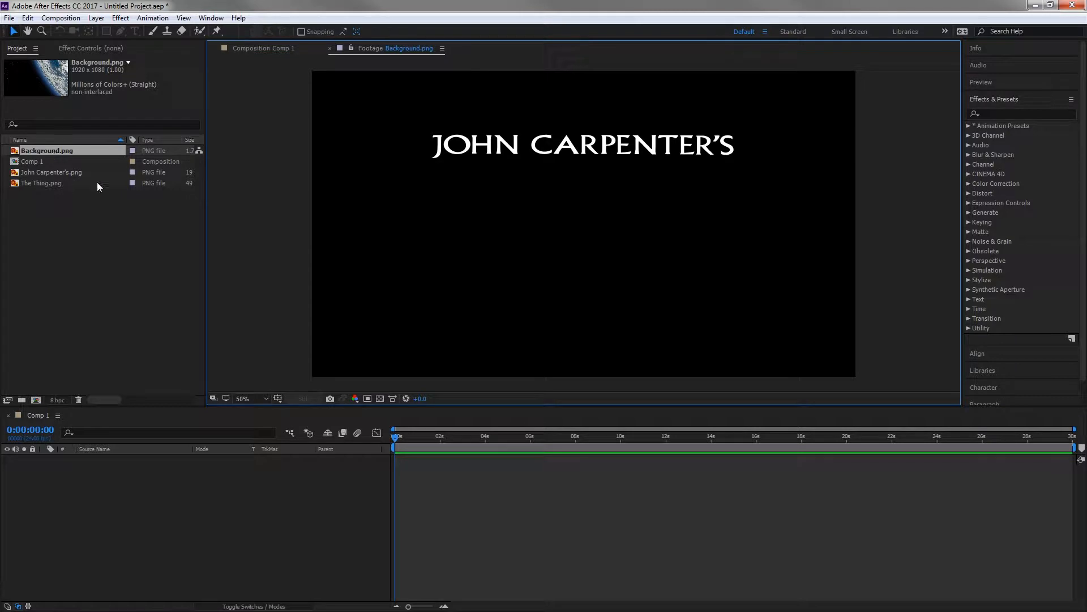
{"action": "double_click", "coordinate": [42, 183]}
{"action": "double_click", "coordinate": [56, 151]}
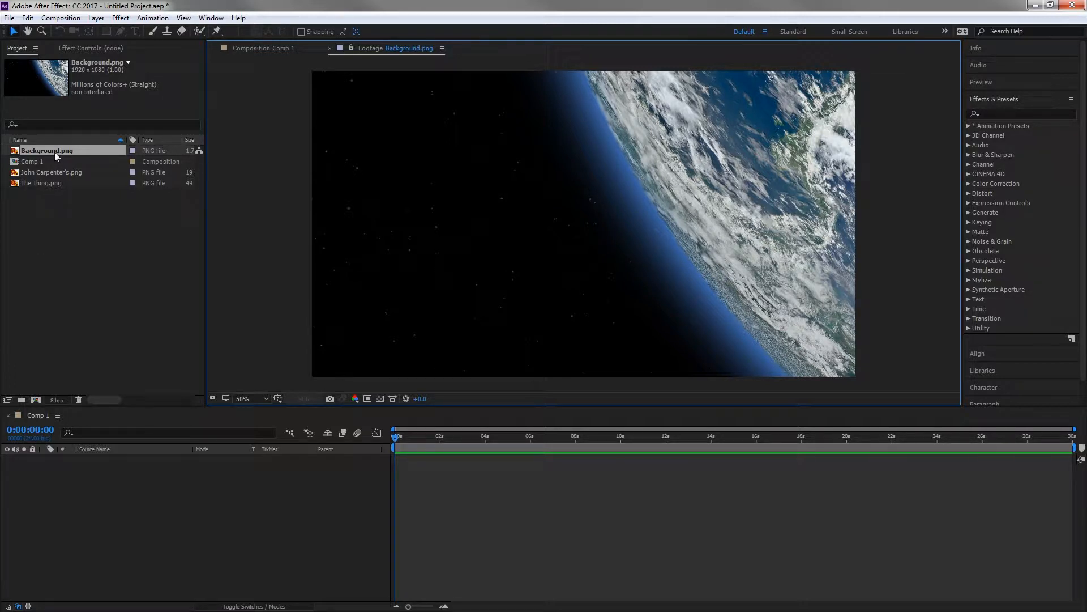
Add the three images to the composition as layers, with John Carpenter's.png uppermost, The Thing.png below it and Background.png lowest.
{"action": "left_click_drag", "start_coordinate": [56, 150], "coordinate": [132, 552]}
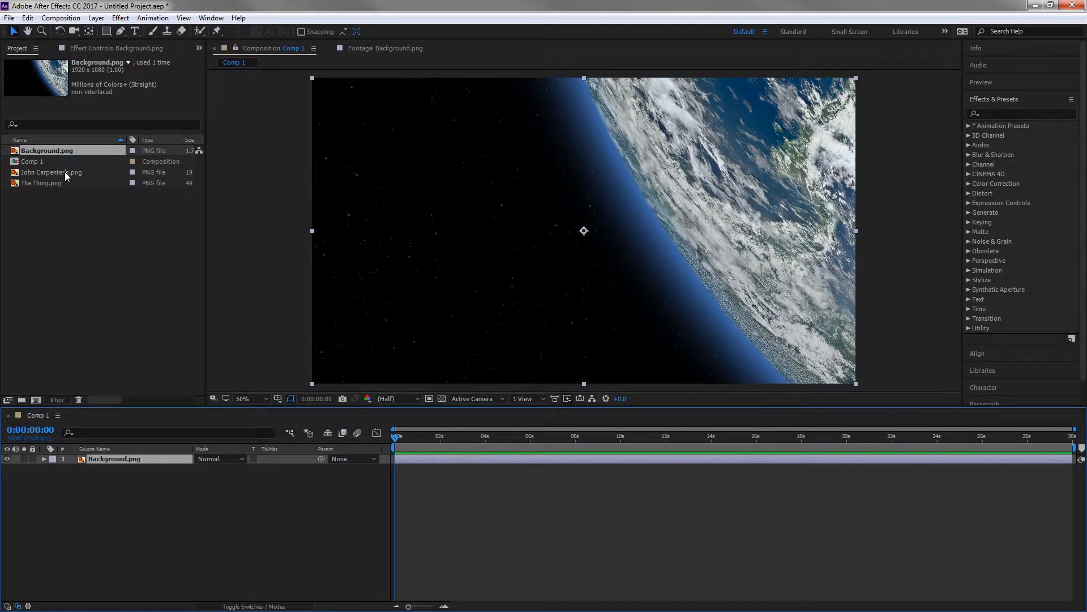
{"action": "left_click_drag", "start_coordinate": [65, 172], "coordinate": [133, 459]}
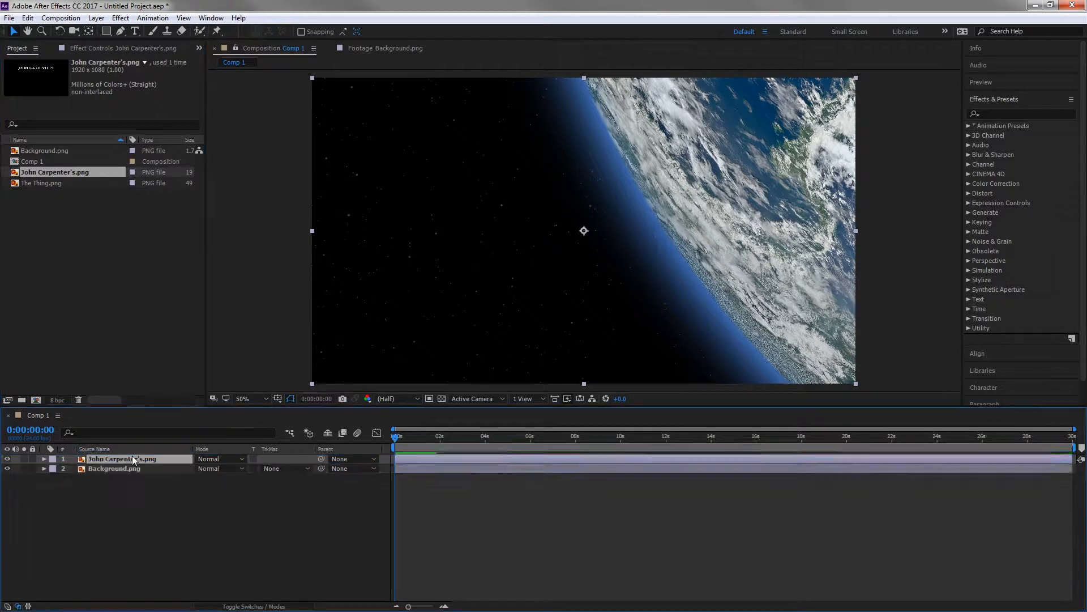
{"action": "left_click_drag", "start_coordinate": [44, 183], "coordinate": [144, 464]}
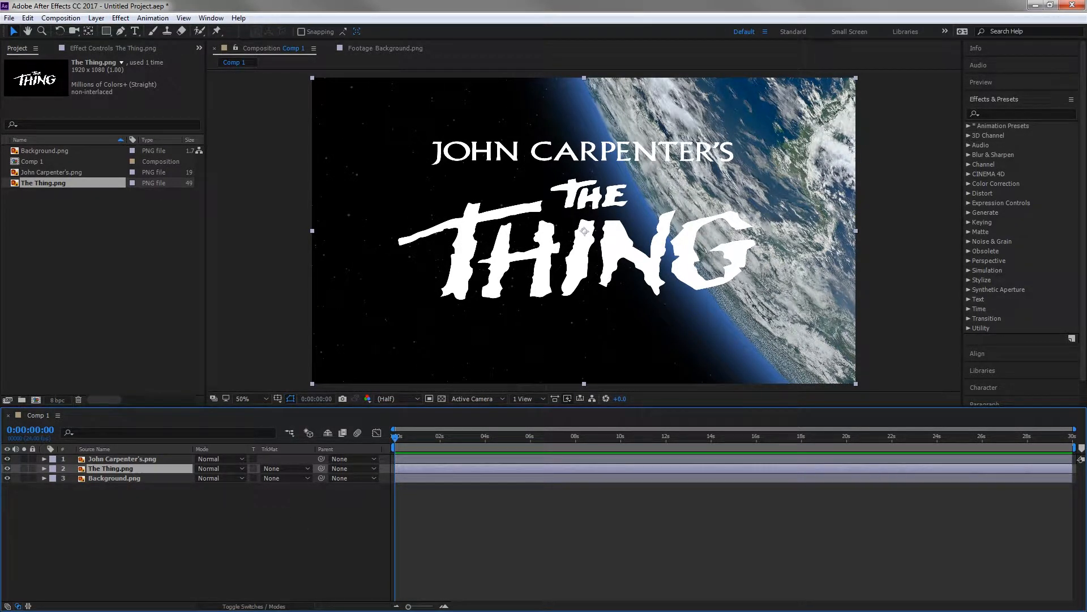
Pre-compose the The Thing.png layer as "The Thing" and open the new composition.
{"action": "right_click", "coordinate": [117, 470]}
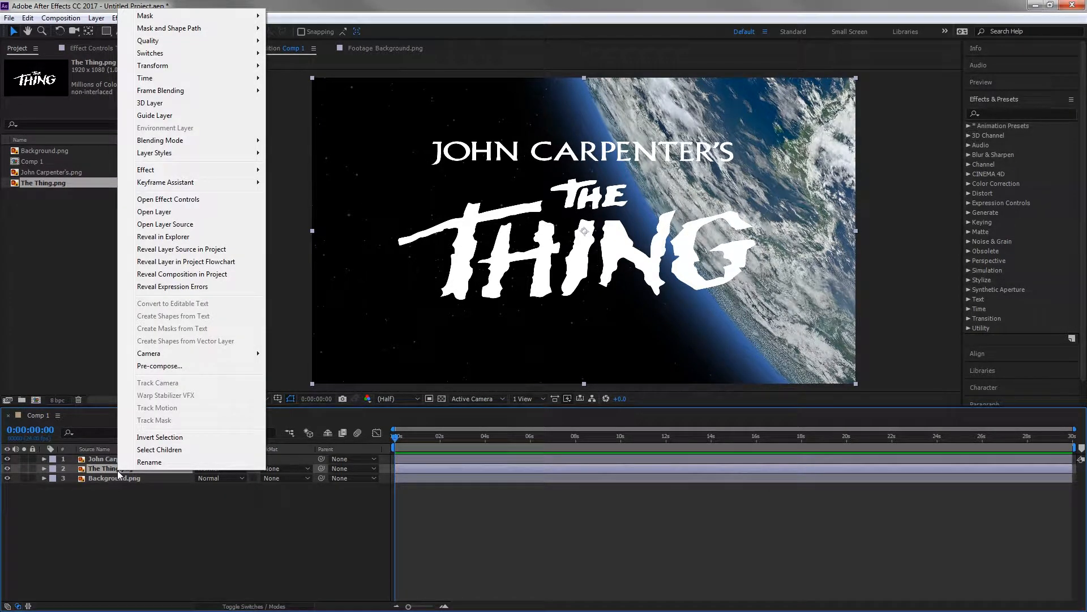
{"action": "left_click", "coordinate": [187, 366]}
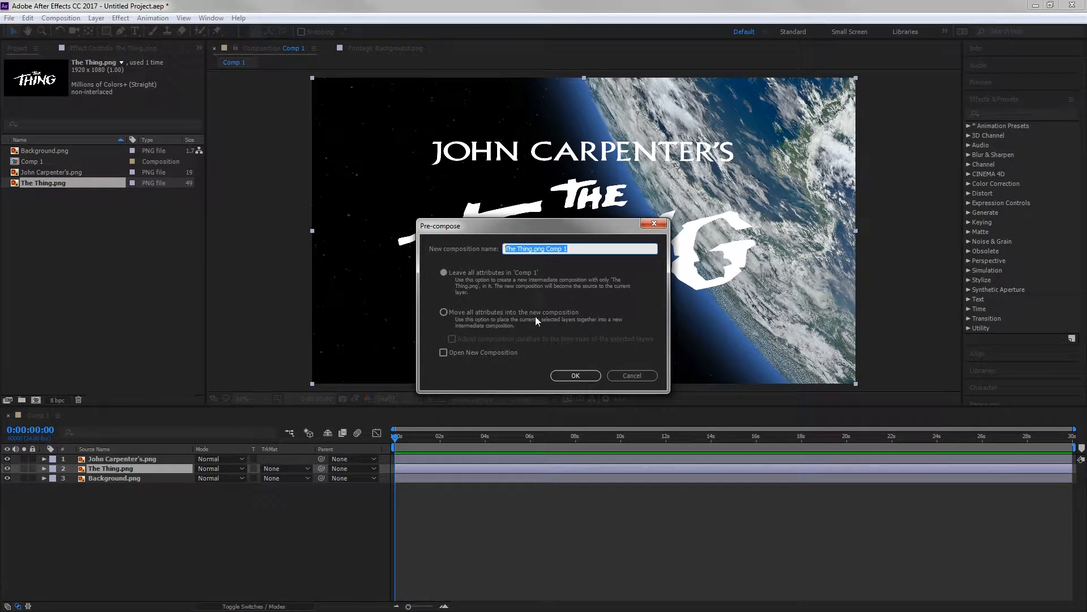
{"action": "type", "text": "The Thing"}
{"action": "left_click", "coordinate": [490, 354]}
{"action": "left_click", "coordinate": [576, 376]}
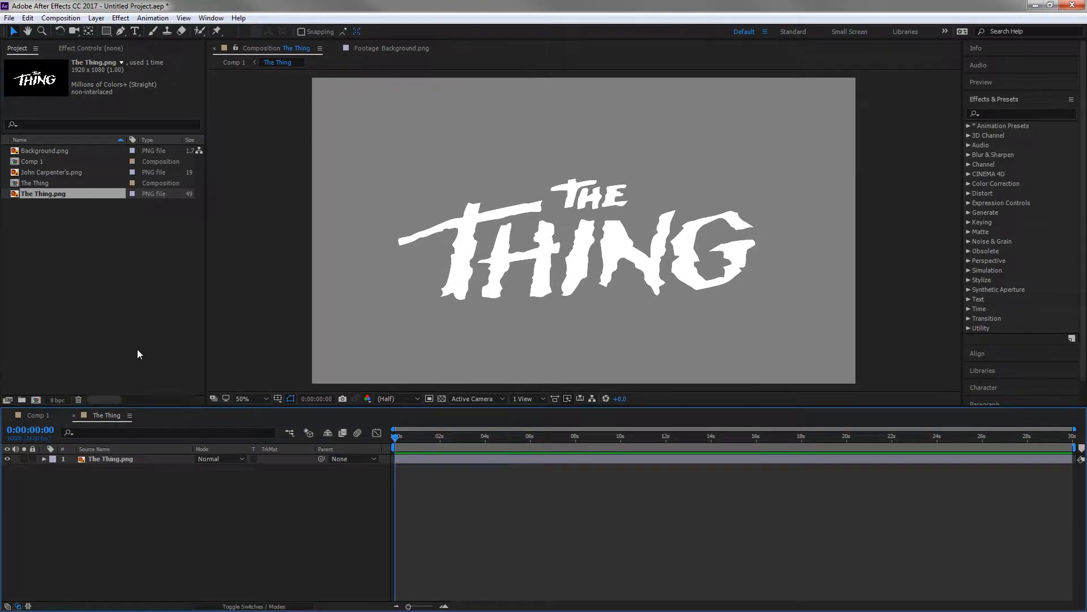
Rename the main composition Comp 1 as "Master" in the project.
{"action": "left_click", "coordinate": [33, 164]}
{"action": "right_click", "coordinate": [33, 164]}
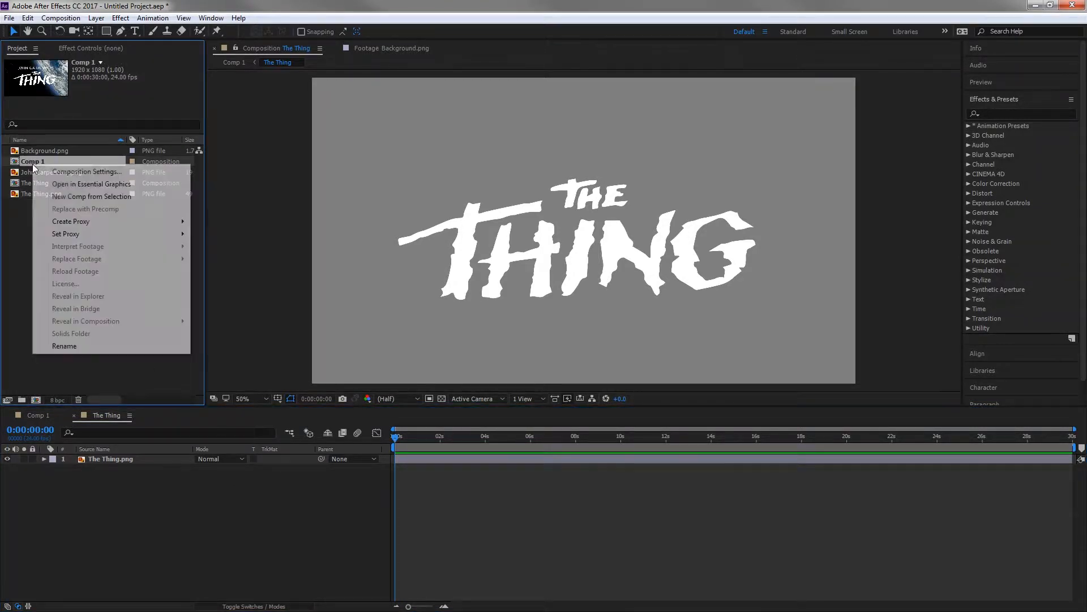
{"action": "left_click", "coordinate": [63, 346]}
{"action": "type", "text": "Maste"}
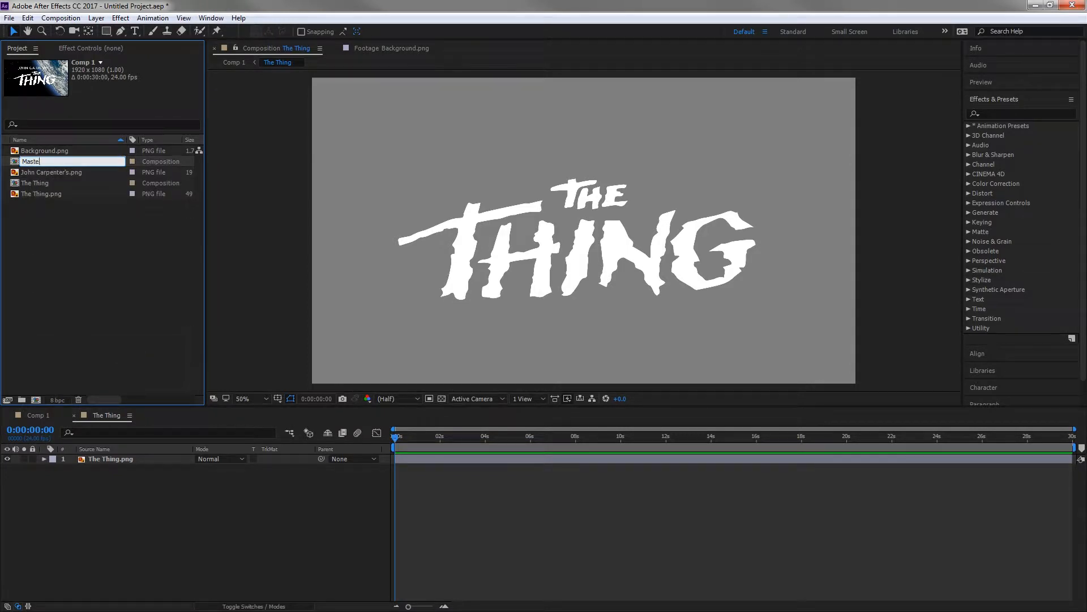
{"action": "type", "text": "r"}
{"action": "key", "text": "Return"}
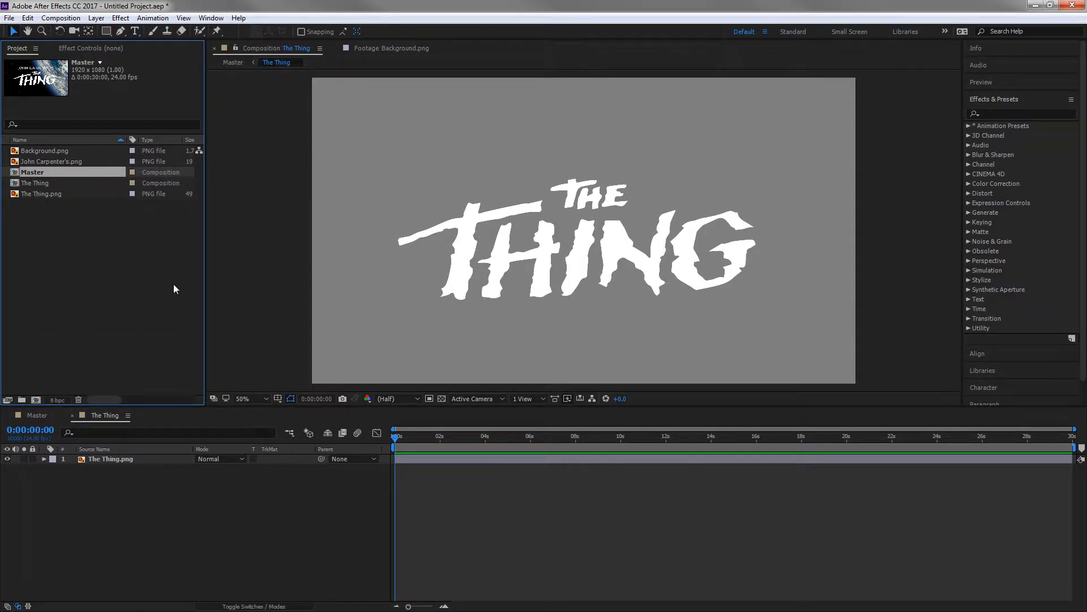
{"action": "left_click", "coordinate": [38, 416]}
{"action": "left_click", "coordinate": [103, 416]}
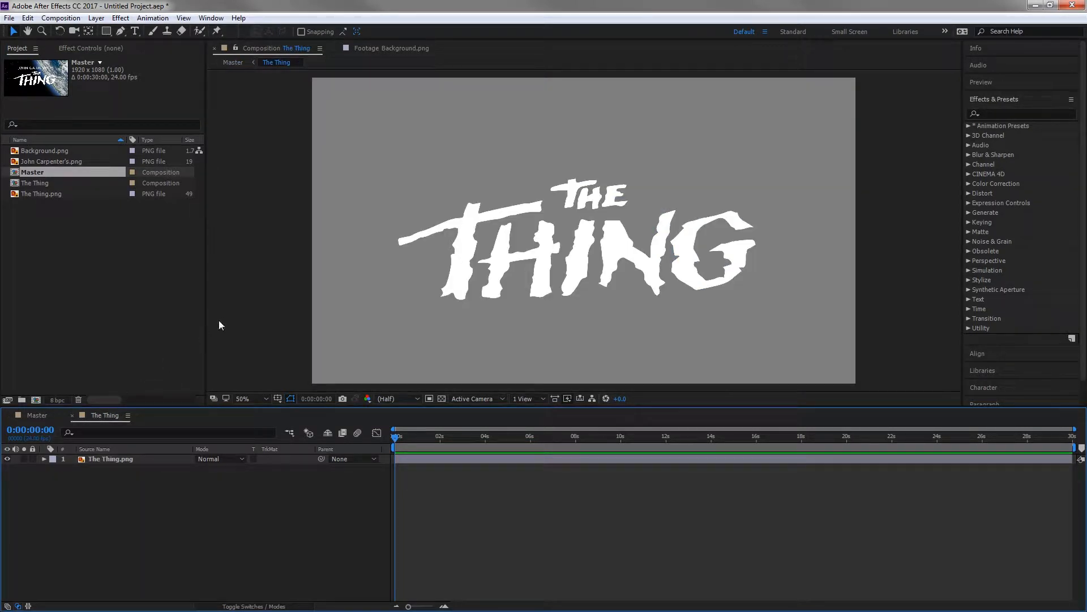
{"action": "left_click", "coordinate": [87, 267]}
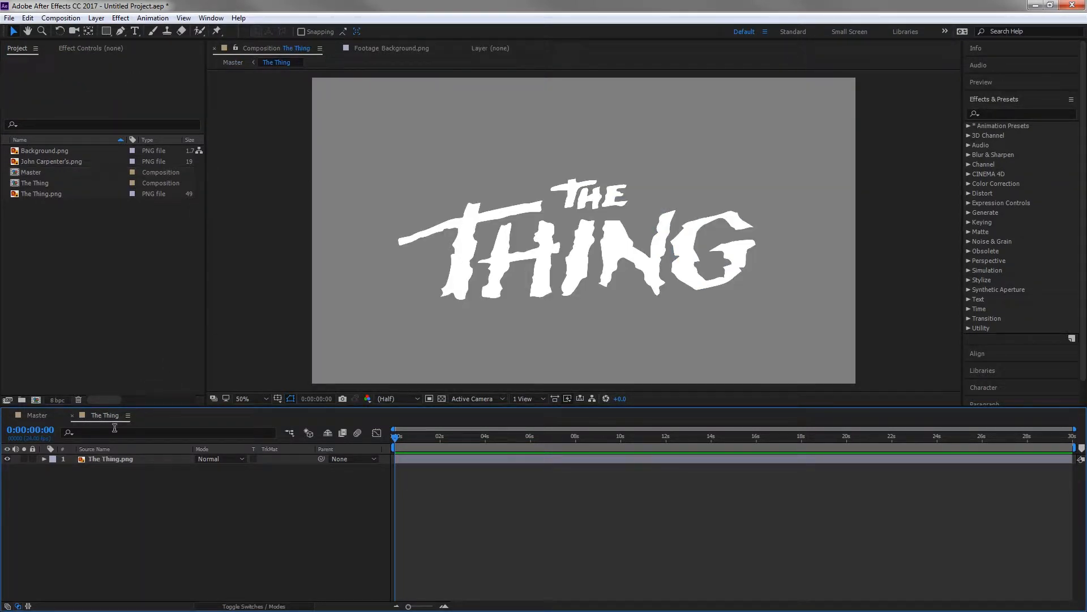
Create a new project folder named "Graphics".
{"action": "right_click", "coordinate": [73, 245]}
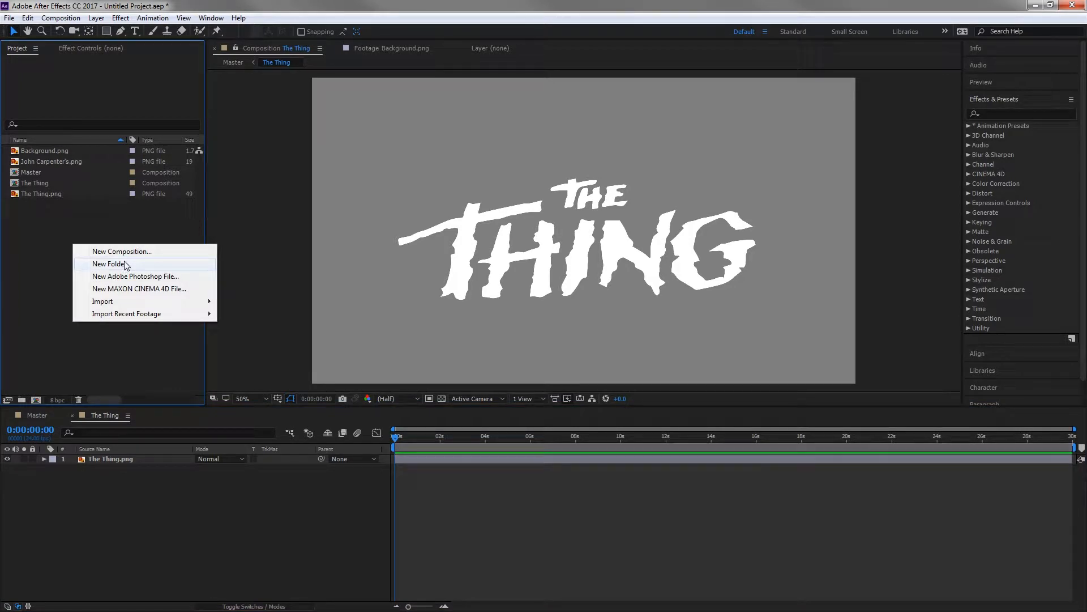
{"action": "left_click", "coordinate": [109, 264]}
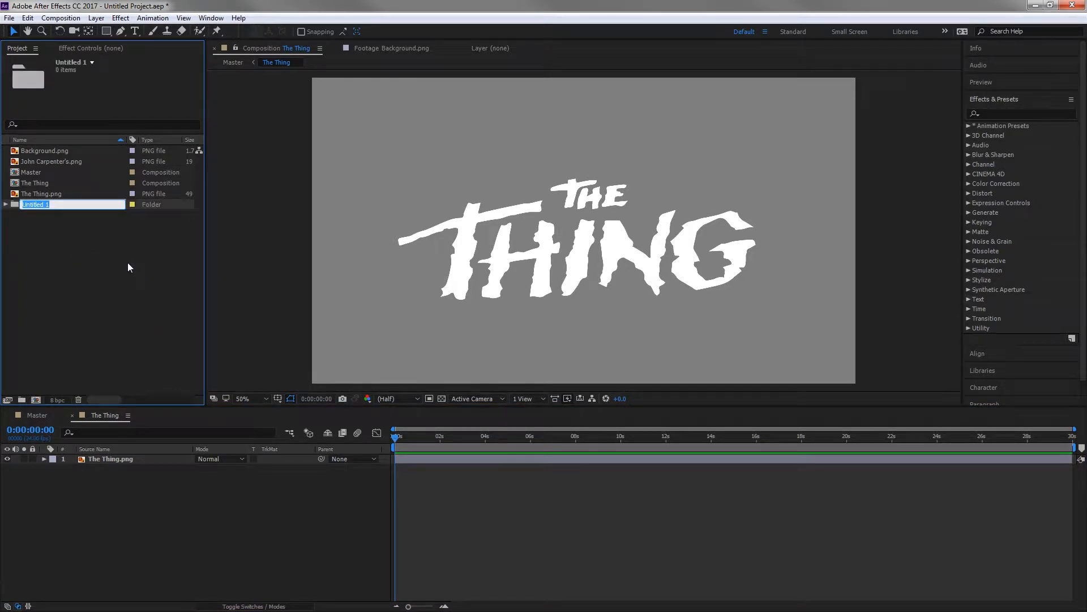
{"action": "type", "text": "Grah"}
{"action": "key", "text": "BackSpace"}
{"action": "type", "text": "phics"}
{"action": "key", "text": "Return"}
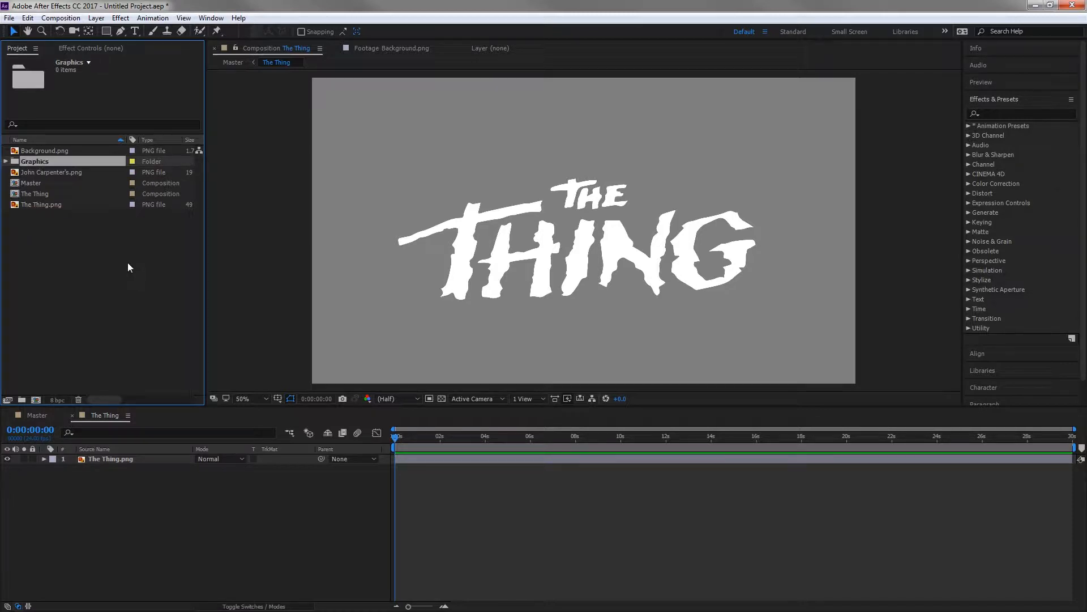
Move the three PNG files into the Graphics folder and expand it.
{"action": "left_click", "coordinate": [54, 151]}
{"action": "left_click", "coordinate": [57, 172], "text": "ctrl"}
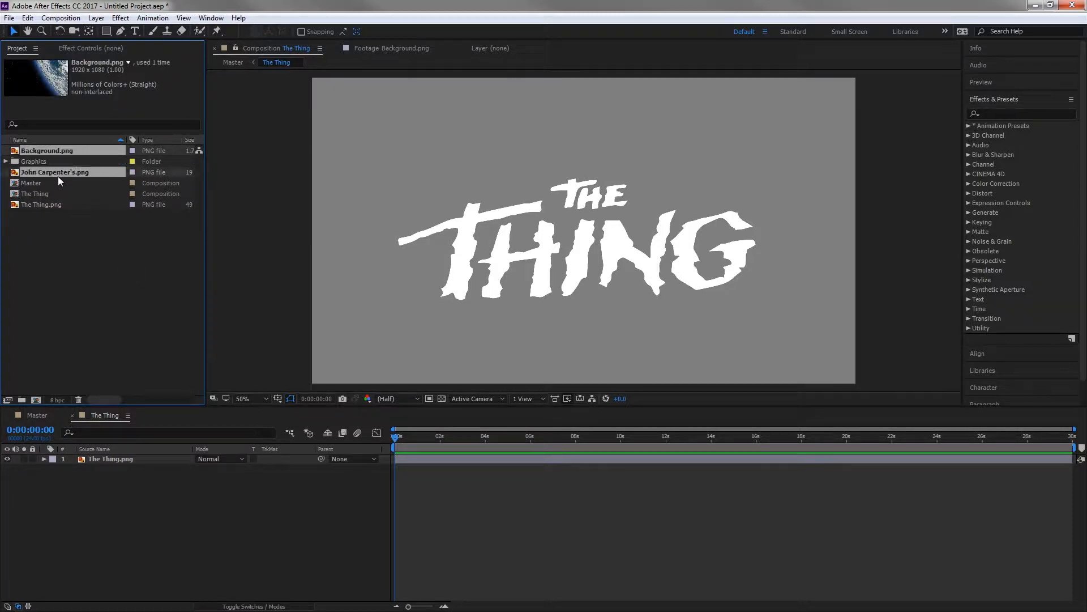
{"action": "left_click", "coordinate": [58, 204], "text": "ctrl"}
{"action": "left_click_drag", "start_coordinate": [54, 173], "coordinate": [47, 162]}
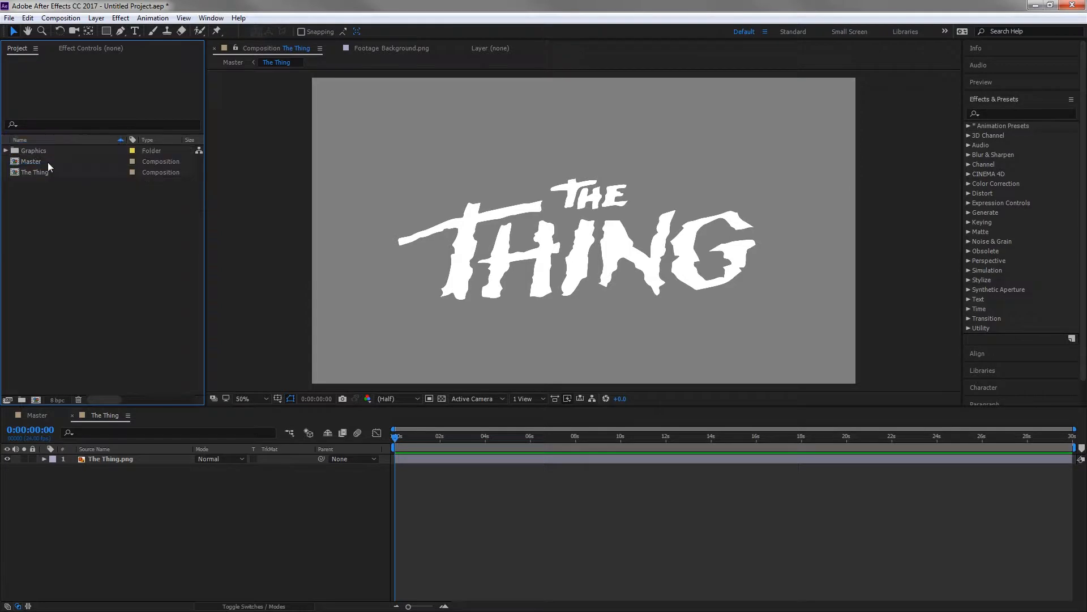
{"action": "left_click", "coordinate": [6, 150]}
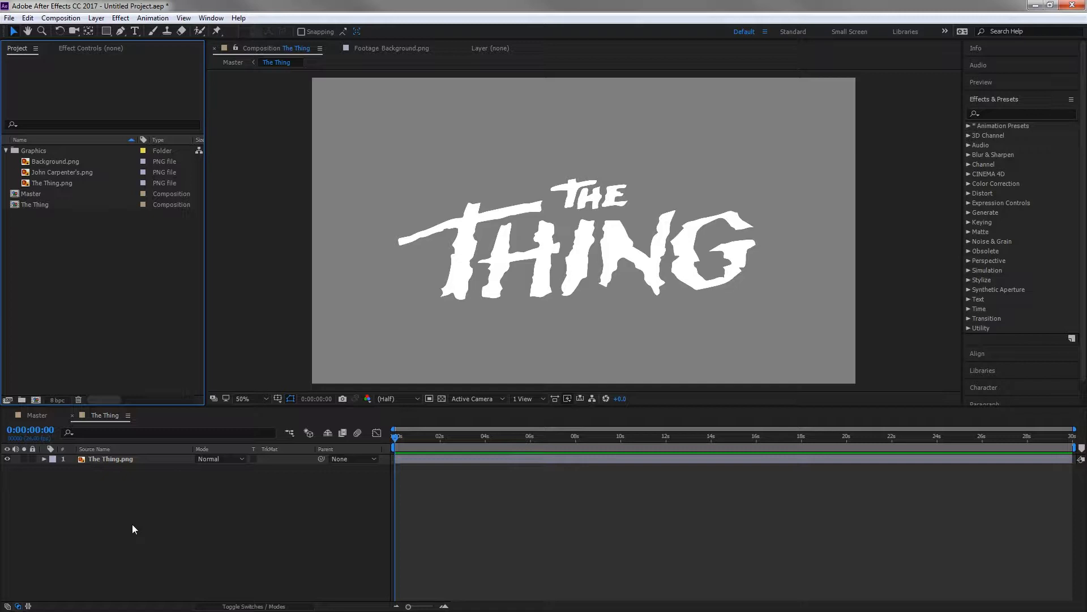
Add an adjustment layer above the title image in The Thing composition.
{"action": "right_click", "coordinate": [171, 507]}
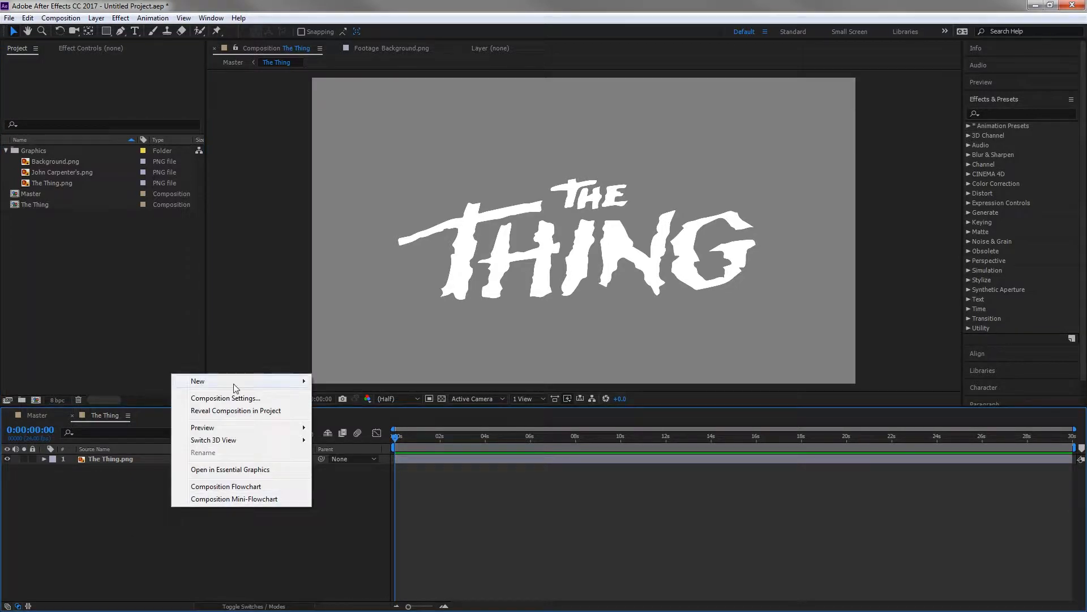
{"action": "mouse_move", "coordinate": [236, 389]}
{"action": "left_click", "coordinate": [97, 470]}
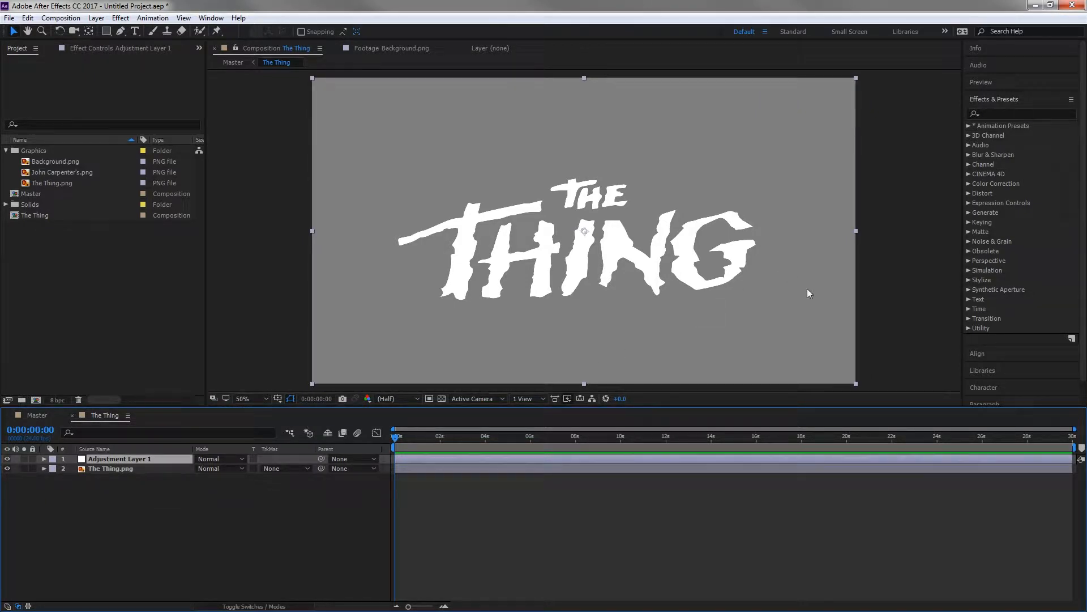
Apply CC Radial Fast Blur to the adjustment layer and set the vertical coordinate of its center to 724.
{"action": "left_click", "coordinate": [1010, 111]}
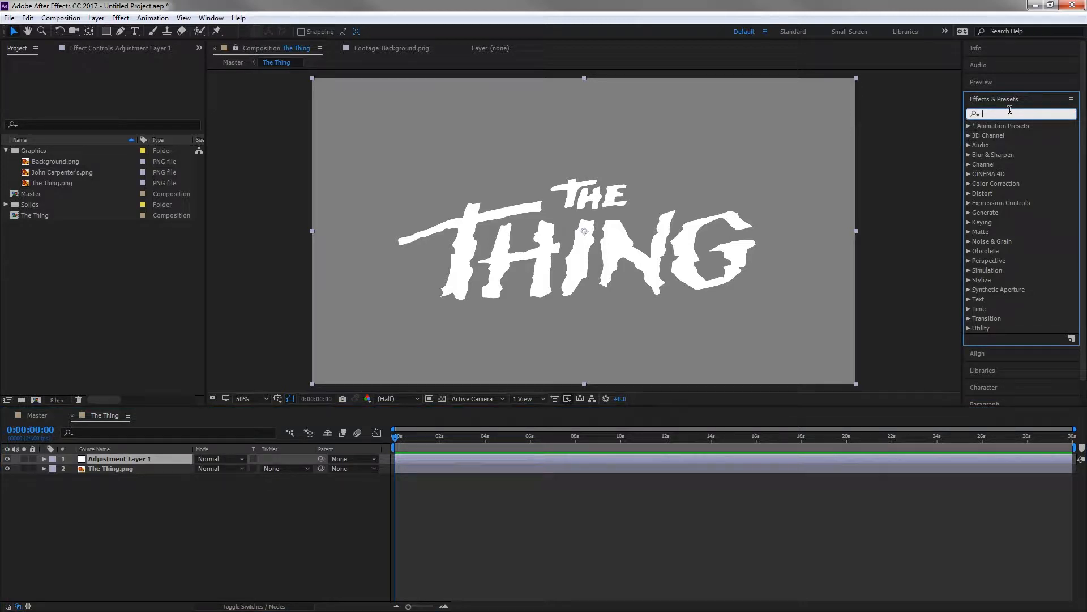
{"action": "type", "text": "radial"}
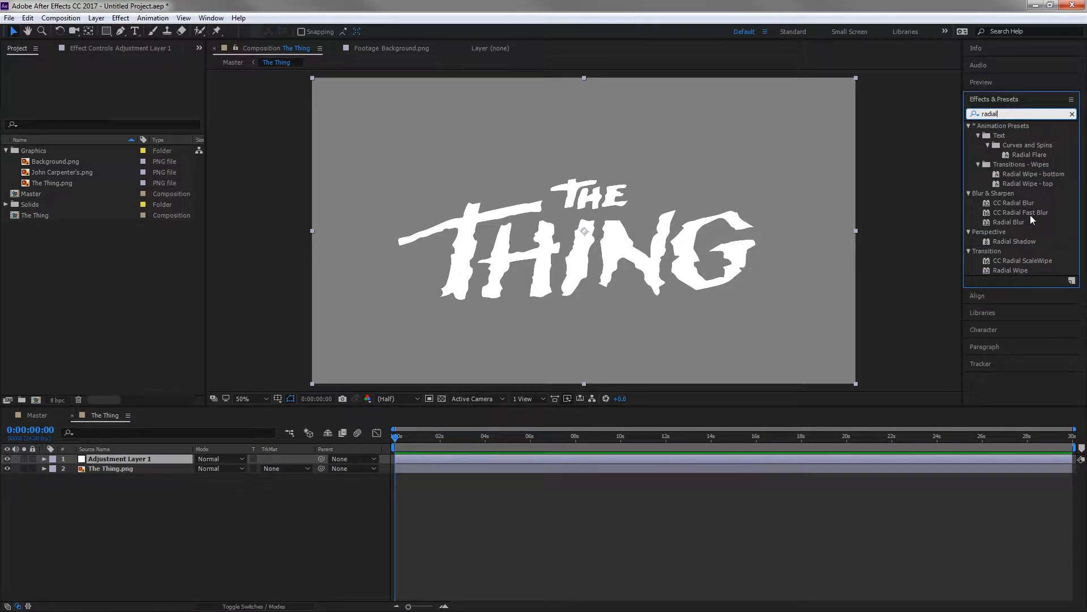
{"action": "left_click_drag", "start_coordinate": [1031, 216], "coordinate": [140, 457]}
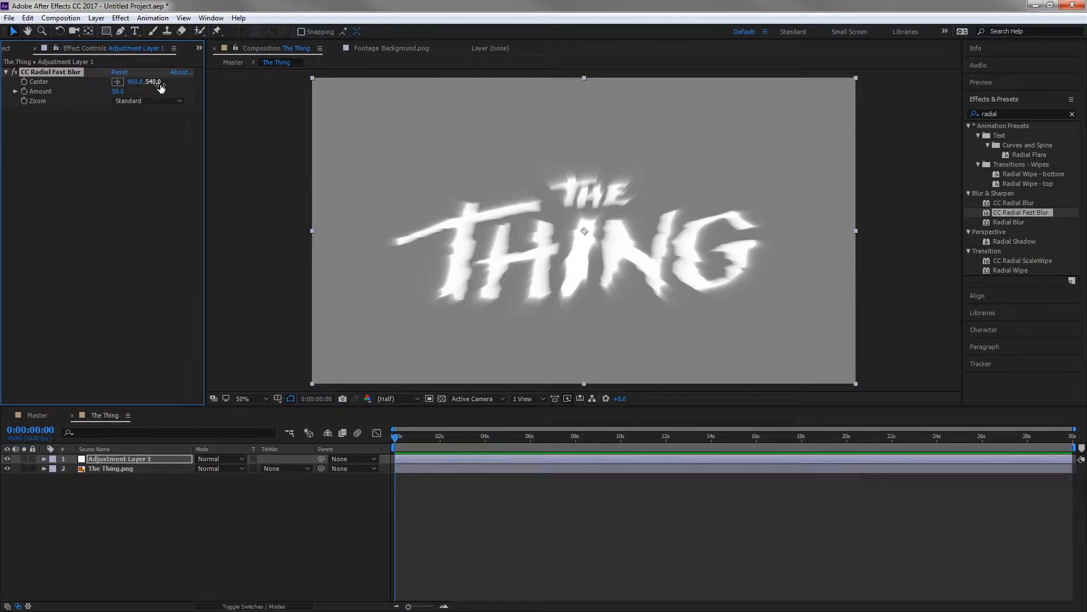
{"action": "left_click_drag", "start_coordinate": [152, 85], "coordinate": [248, 92]}
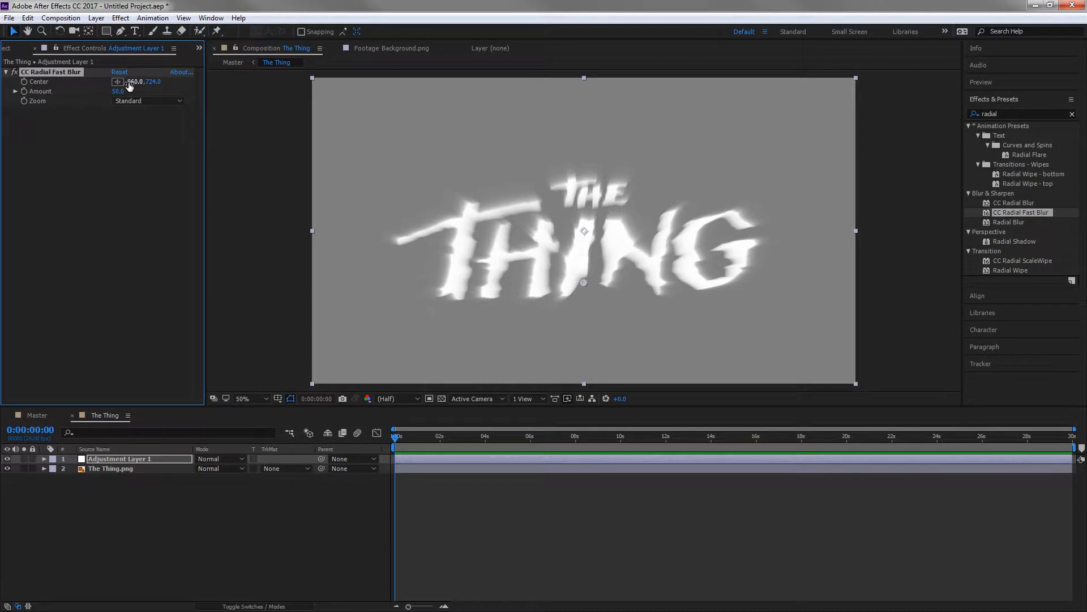
Set the radial blur's vertical center to 807, its amount to 90, and its zoom mode to Brightest.
{"action": "left_click_drag", "start_coordinate": [153, 84], "coordinate": [198, 85]}
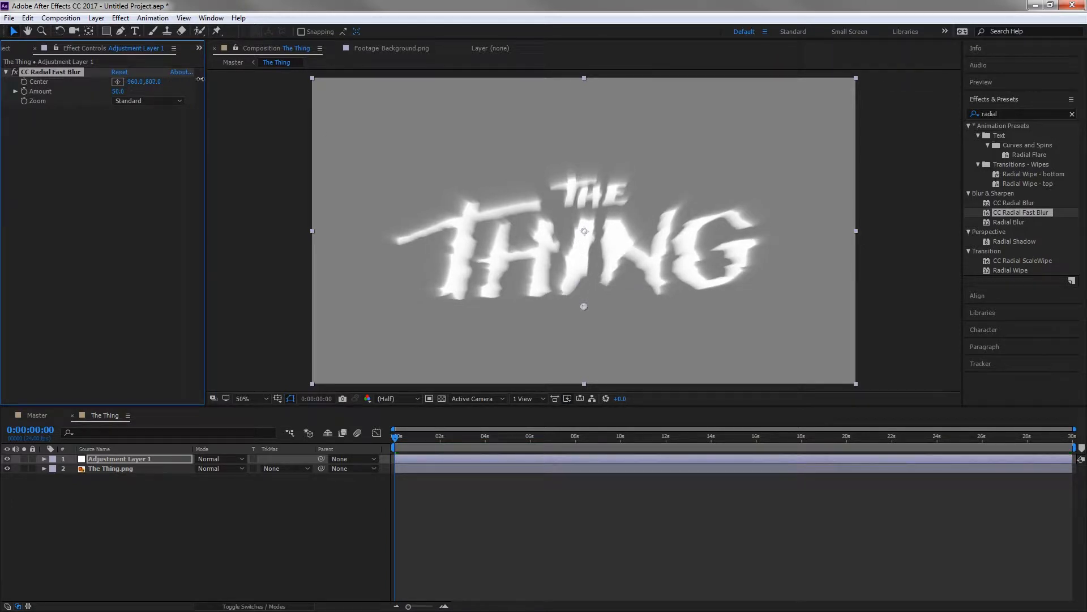
{"action": "left_click_drag", "start_coordinate": [119, 92], "coordinate": [142, 92]}
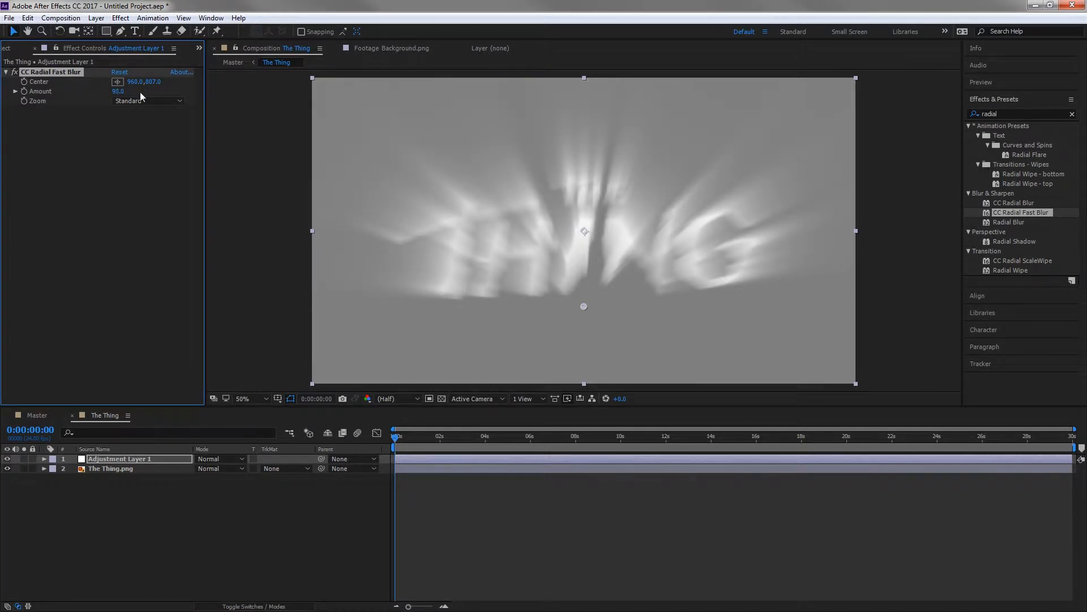
{"action": "left_click", "coordinate": [146, 101]}
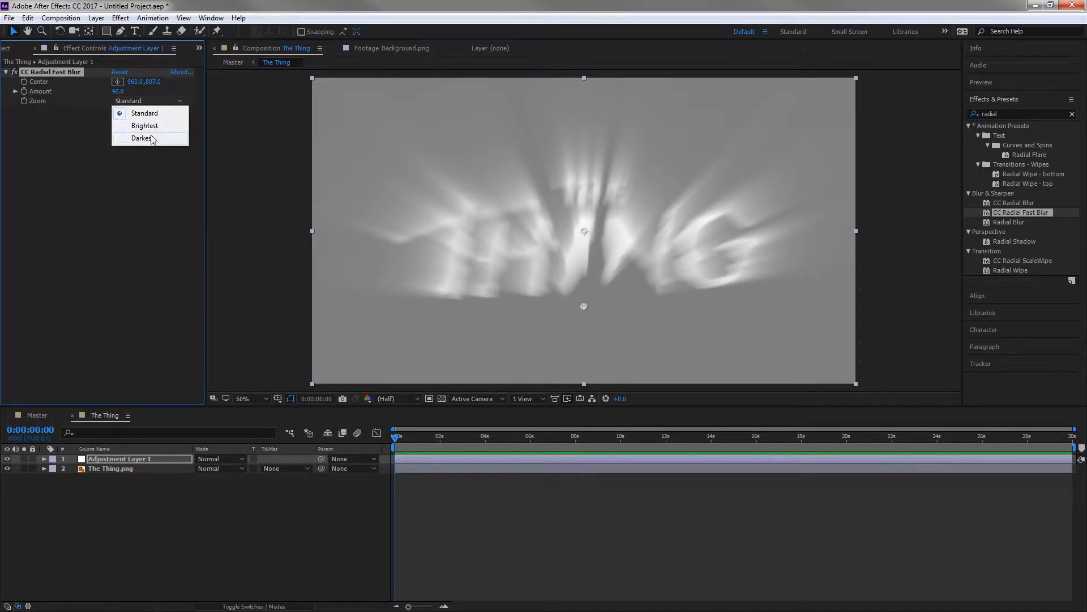
{"action": "left_click", "coordinate": [154, 126]}
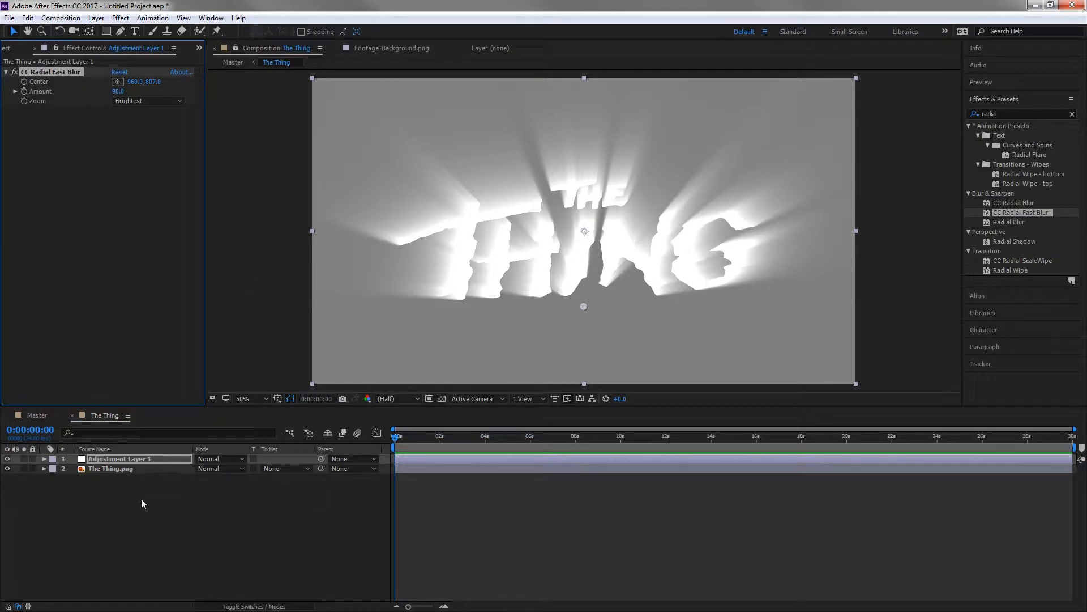
Add a 1920 x 1080 black solid to The Thing composition and place it beneath the title image.
{"action": "right_click", "coordinate": [123, 482]}
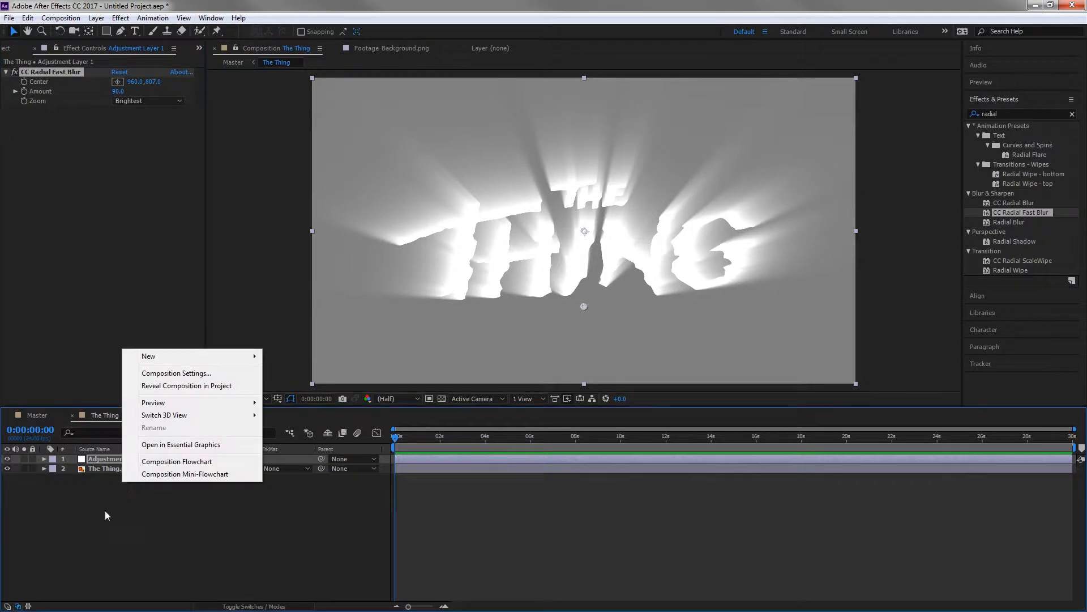
{"action": "mouse_move", "coordinate": [229, 356]}
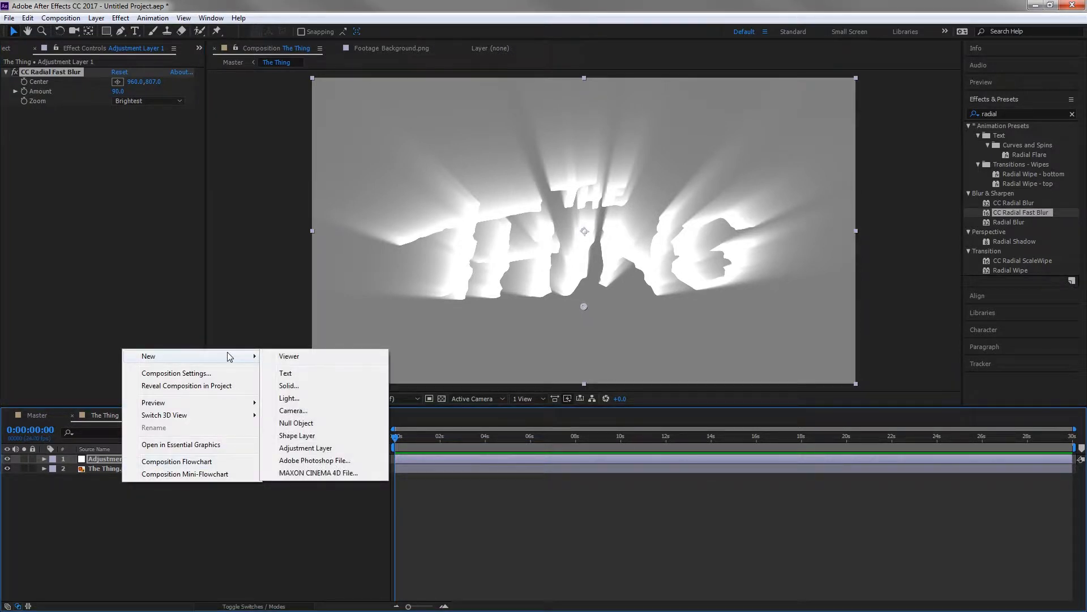
{"action": "left_click", "coordinate": [310, 385]}
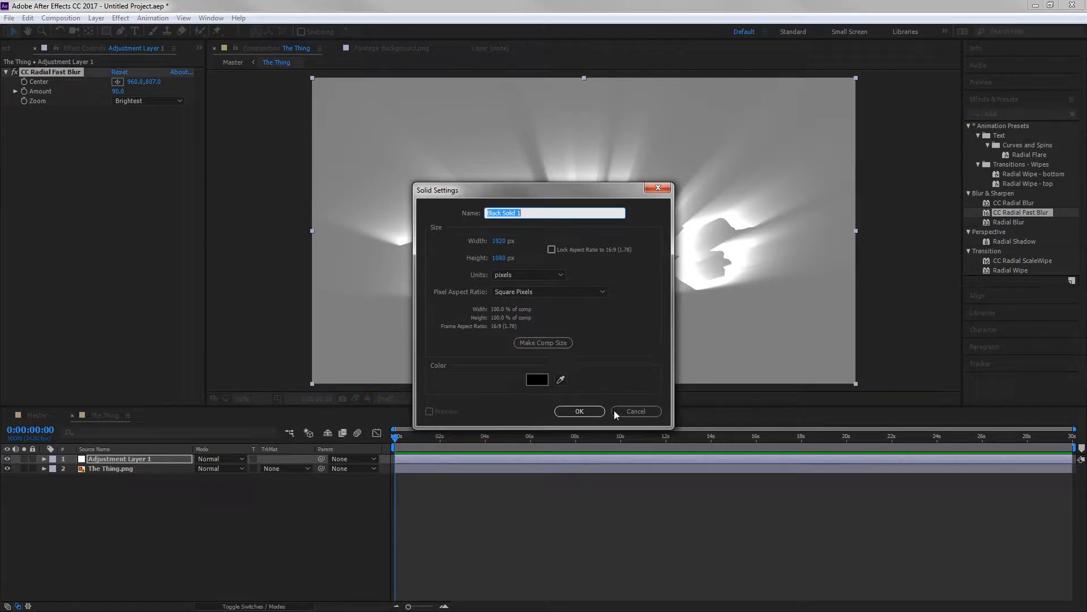
{"action": "left_click", "coordinate": [585, 413]}
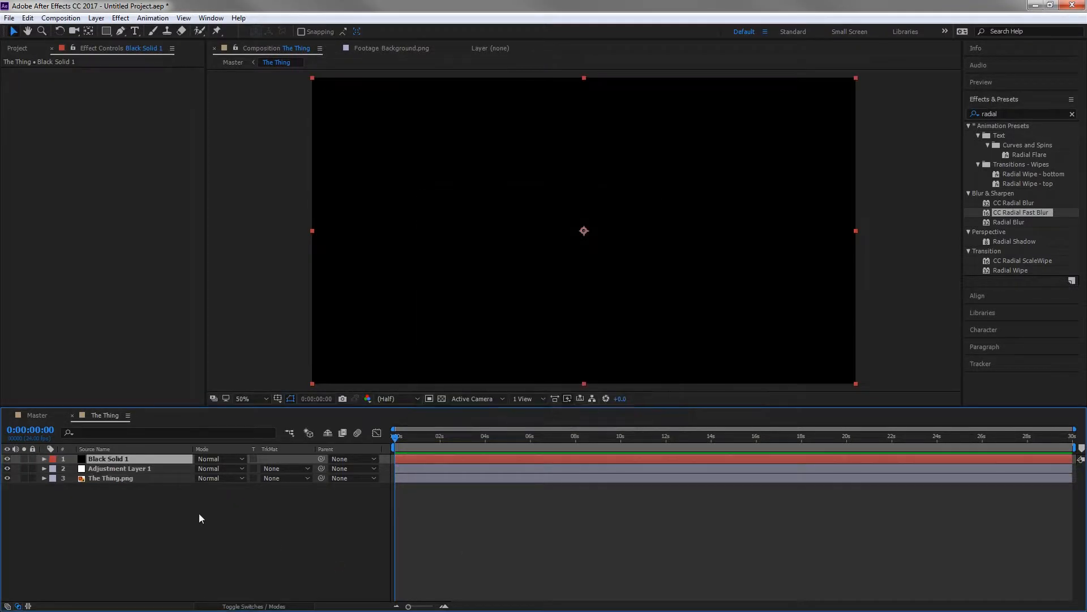
{"action": "left_click_drag", "start_coordinate": [116, 460], "coordinate": [125, 488]}
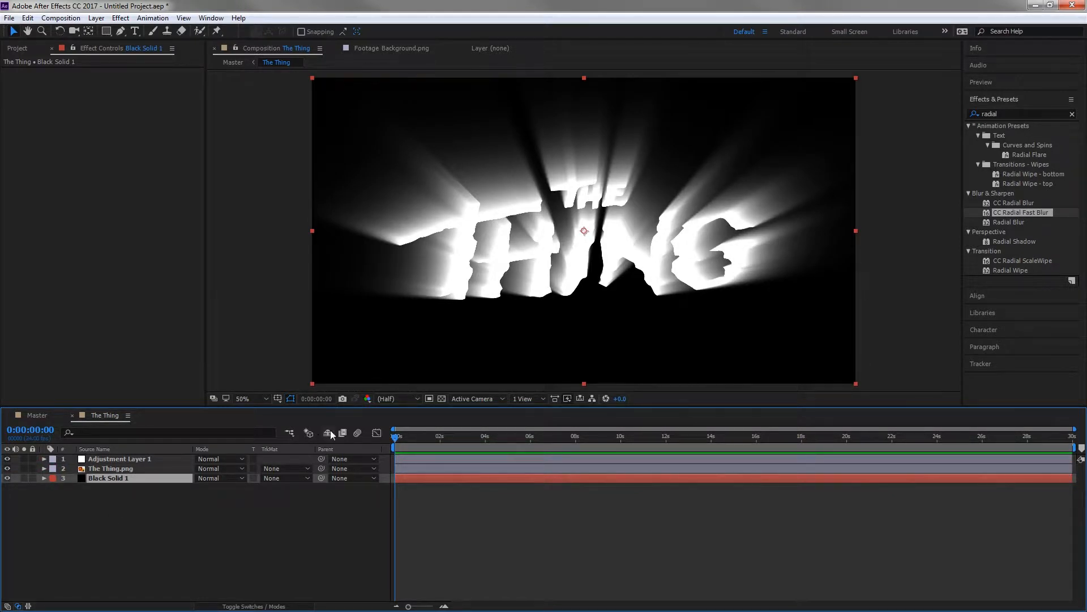
Apply Change Color to the adjustment layer, ordered above CC Radial Fast Blur, and switch the blur off.
{"action": "left_click", "coordinate": [1013, 113]}
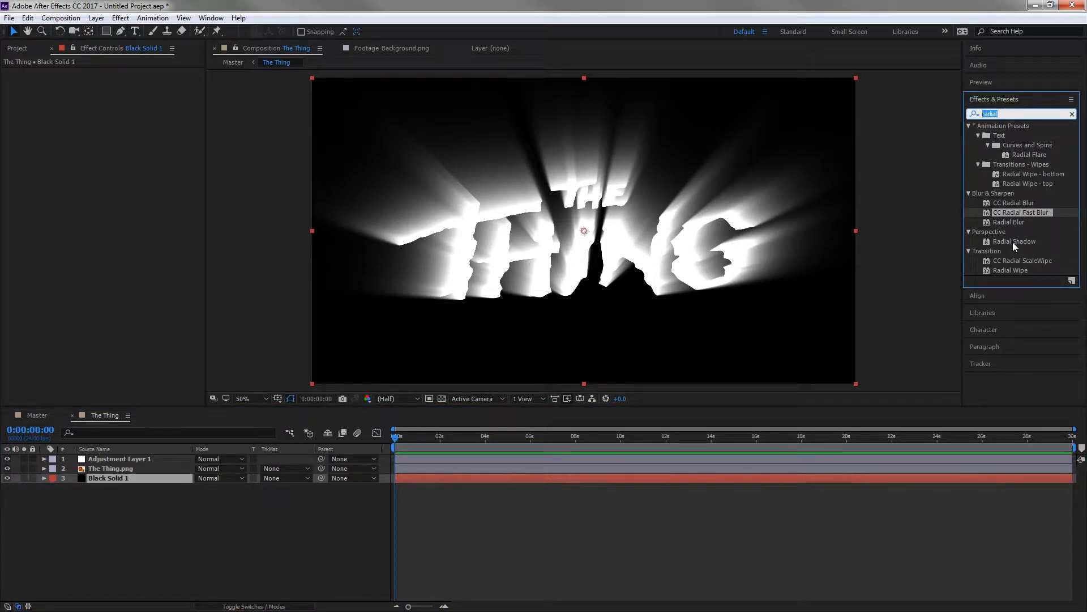
{"action": "type", "text": "change"}
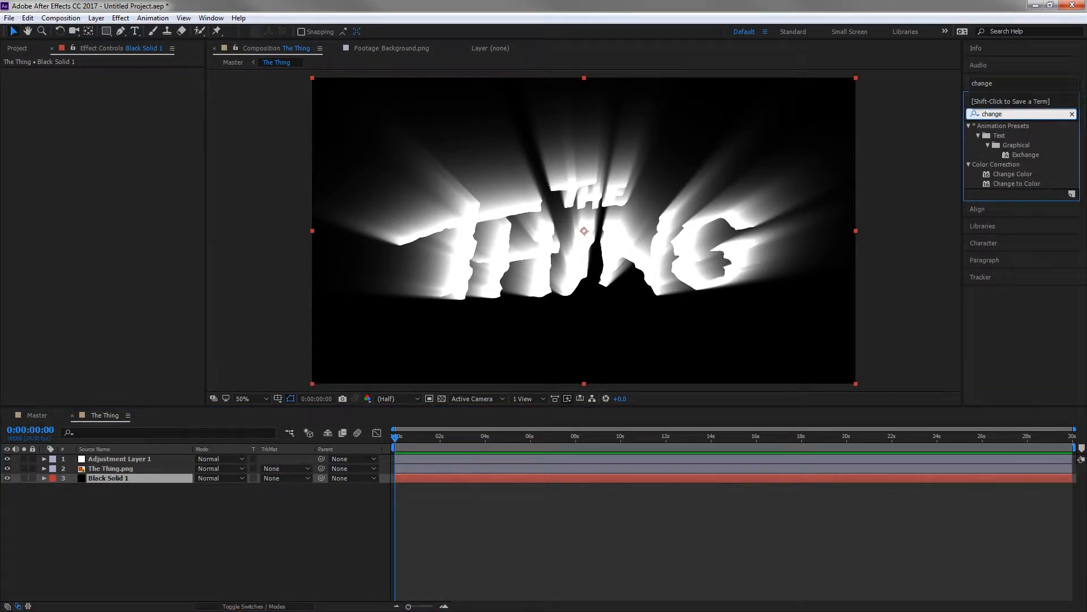
{"action": "left_click", "coordinate": [1012, 174]}
{"action": "left_click_drag", "start_coordinate": [1011, 174], "coordinate": [128, 460]}
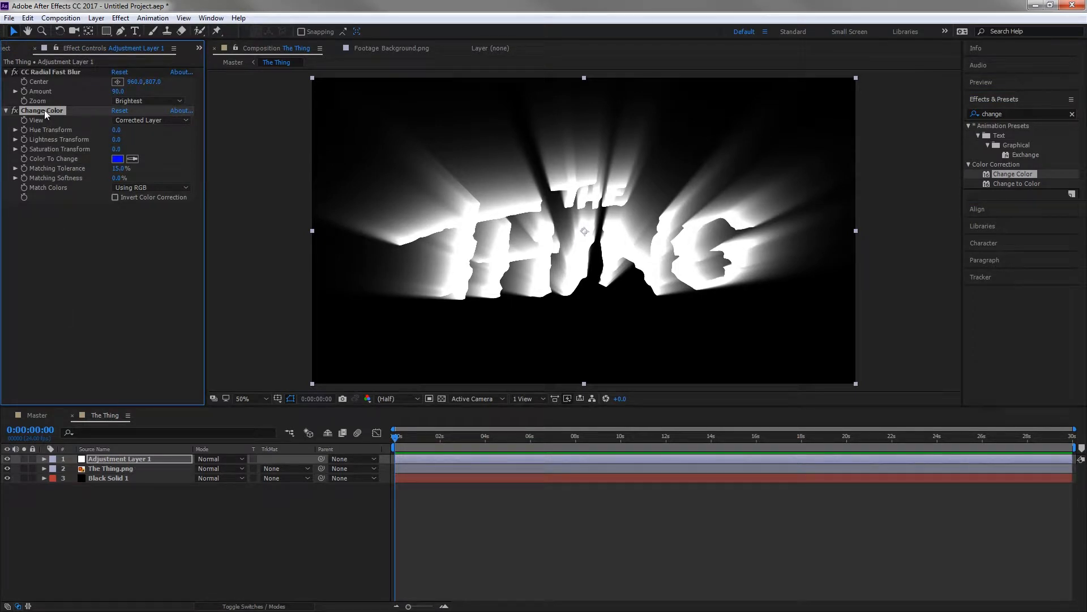
{"action": "left_click_drag", "start_coordinate": [45, 110], "coordinate": [60, 69]}
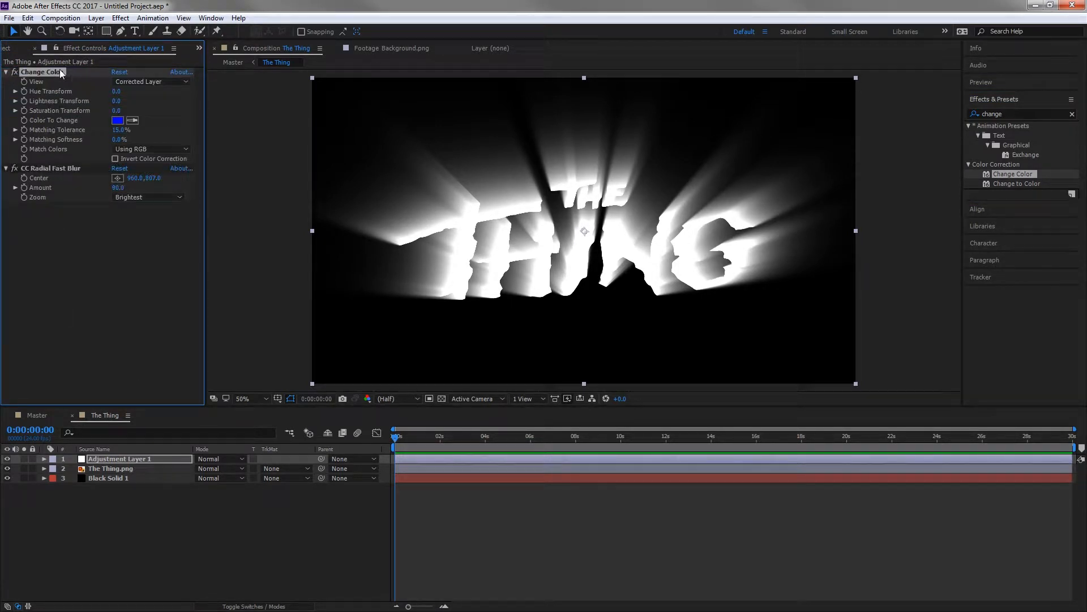
{"action": "left_click", "coordinate": [15, 168]}
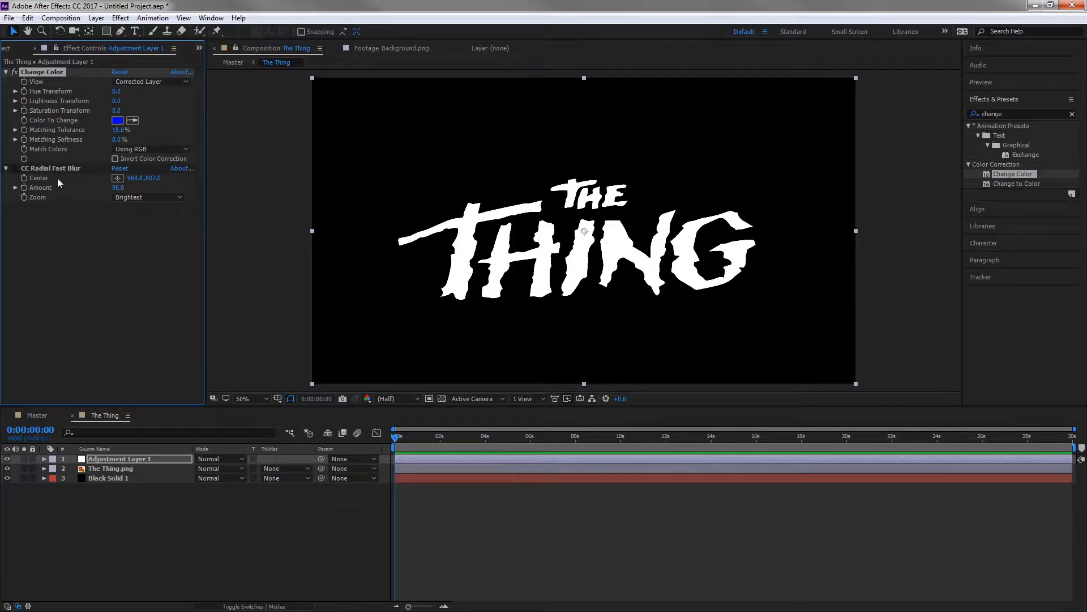
Sample the title's white as the color to change, with hue transform 235, lightness -8 and saturation 100.
{"action": "left_click", "coordinate": [133, 120]}
{"action": "left_click", "coordinate": [475, 213]}
{"action": "left_click_drag", "start_coordinate": [117, 112], "coordinate": [199, 111]}
{"action": "left_click_drag", "start_coordinate": [117, 101], "coordinate": [106, 100]}
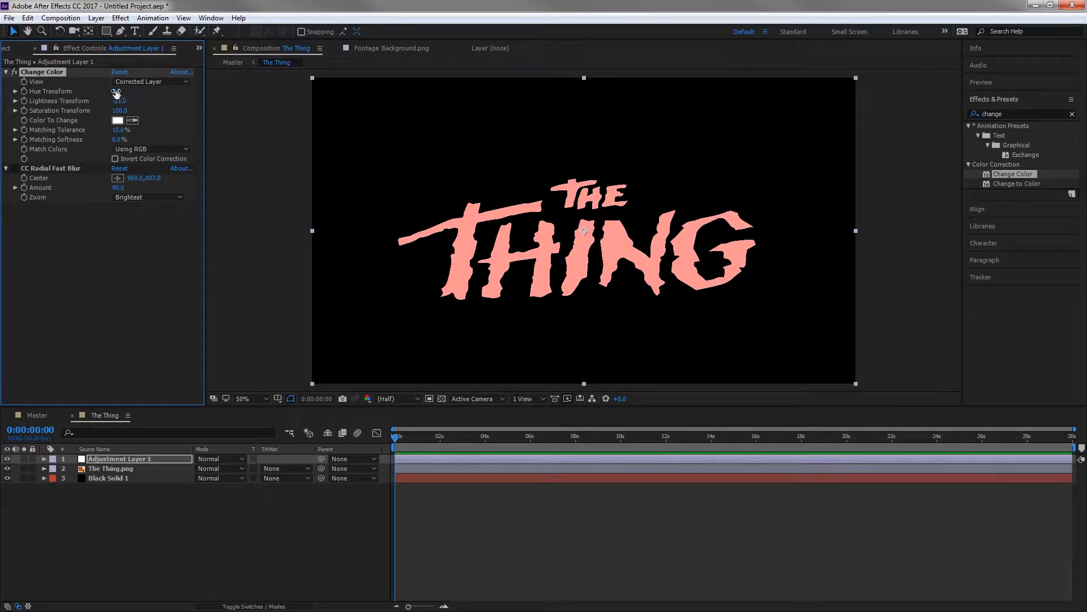
{"action": "left_click_drag", "start_coordinate": [117, 91], "coordinate": [250, 98]}
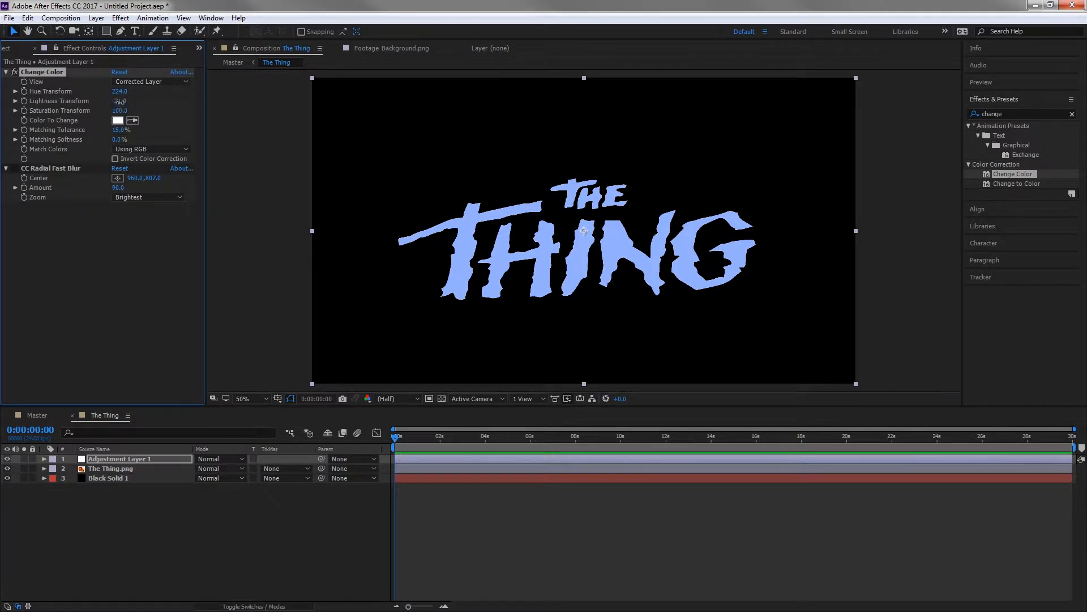
{"action": "mouse_move", "coordinate": [119, 101]}
{"action": "left_mouse_down"}
{"action": "mouse_move", "coordinate": [110, 91]}
{"action": "mouse_move", "coordinate": [128, 92]}
{"action": "mouse_move", "coordinate": [119, 102]}
{"action": "left_mouse_up"}
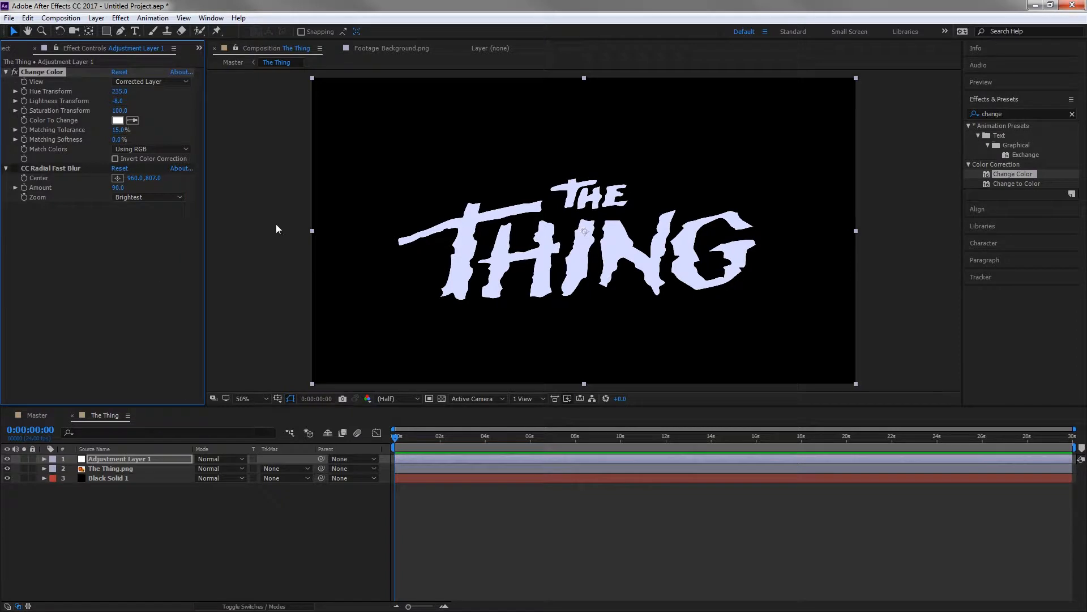
Add a Curves effect below CC Radial Fast Blur on the adjustment layer and switch the blur back on.
{"action": "left_click", "coordinate": [1025, 113]}
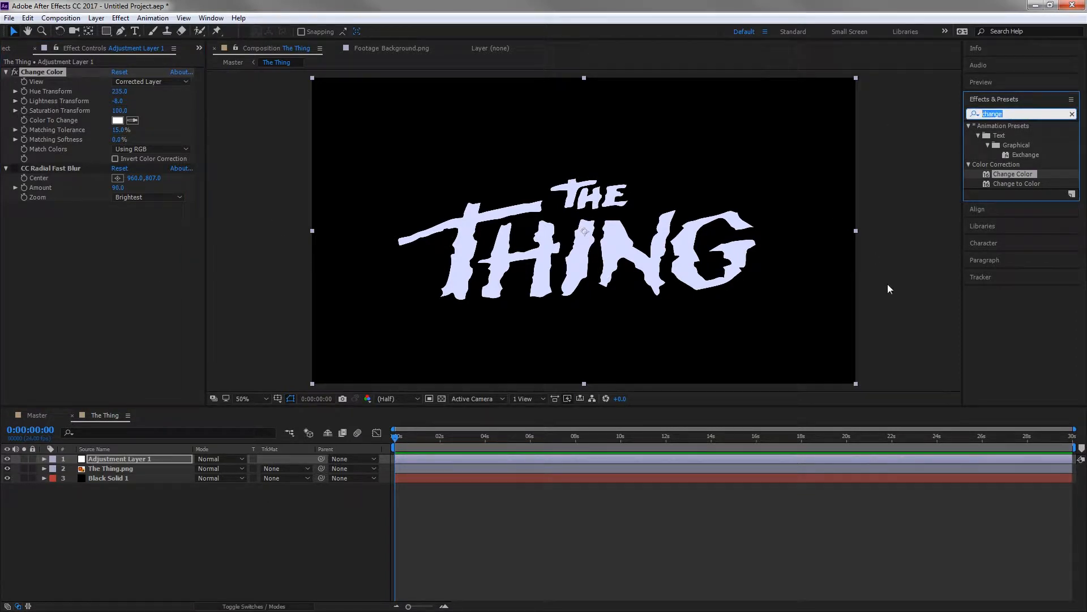
{"action": "type", "text": "curves"}
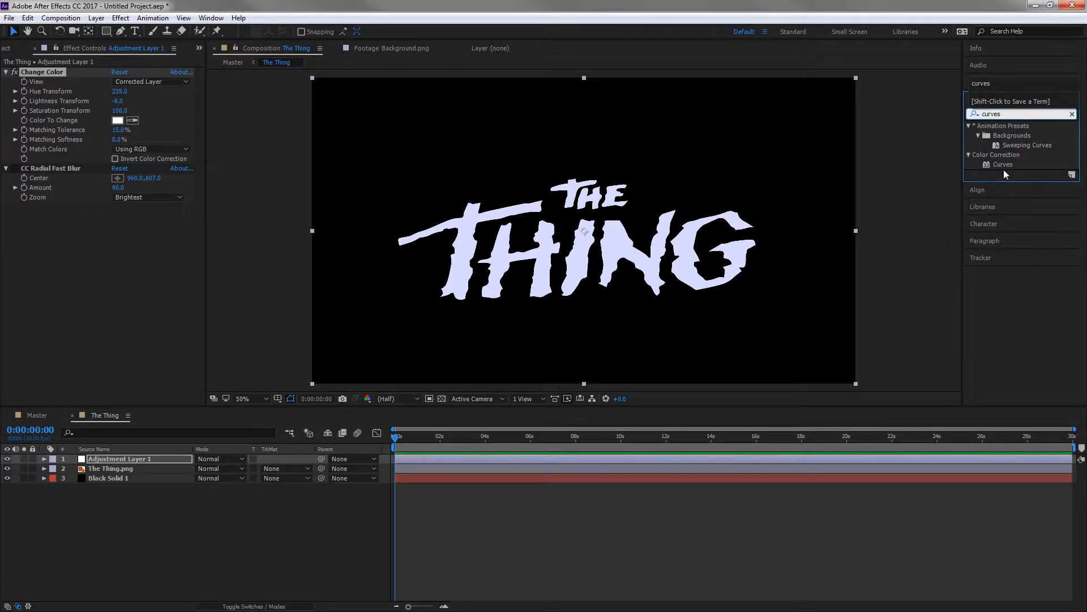
{"action": "left_click", "coordinate": [1007, 165]}
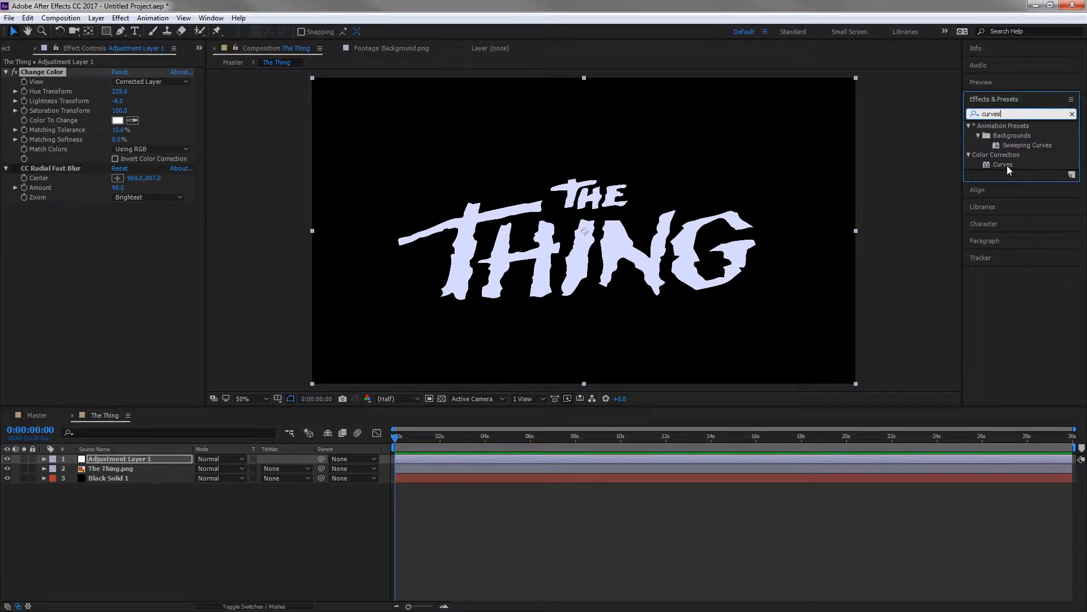
{"action": "left_click_drag", "start_coordinate": [966, 216], "coordinate": [110, 295]}
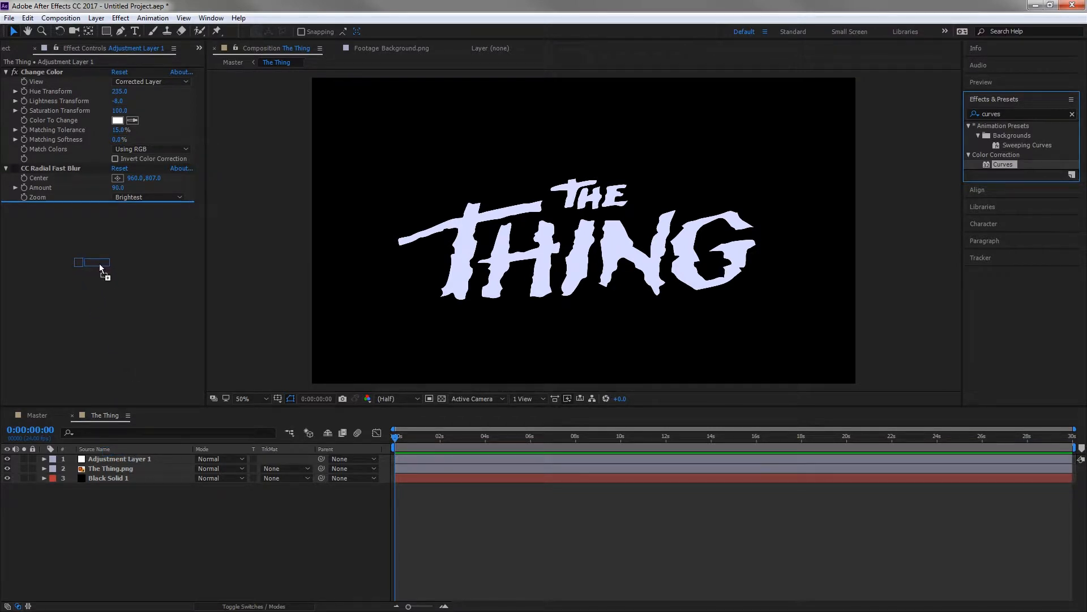
{"action": "left_click_drag", "start_coordinate": [101, 268], "coordinate": [100, 265]}
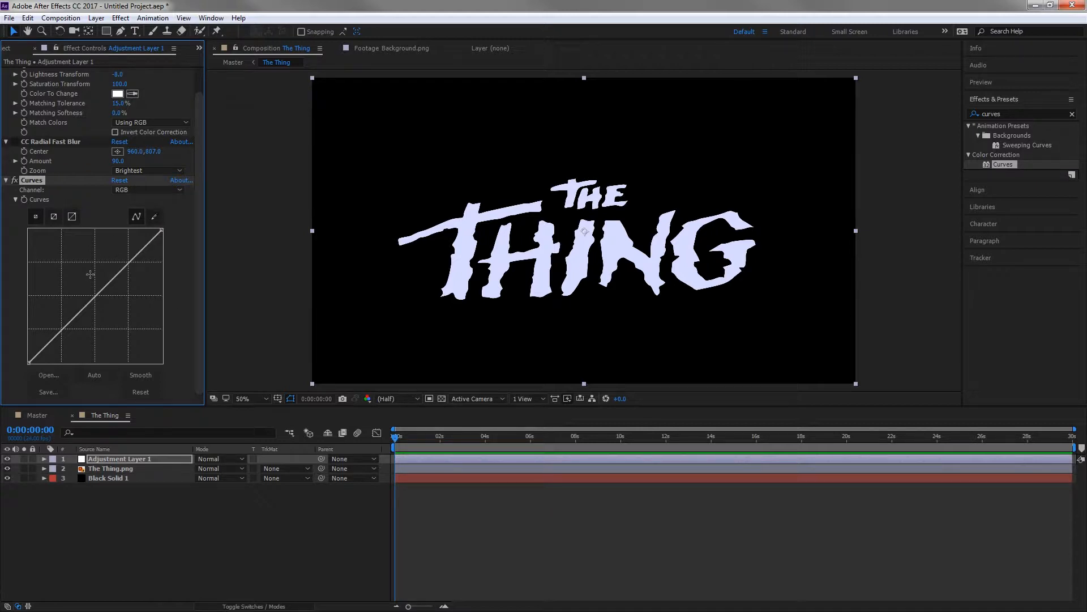
{"action": "left_click", "coordinate": [14, 142]}
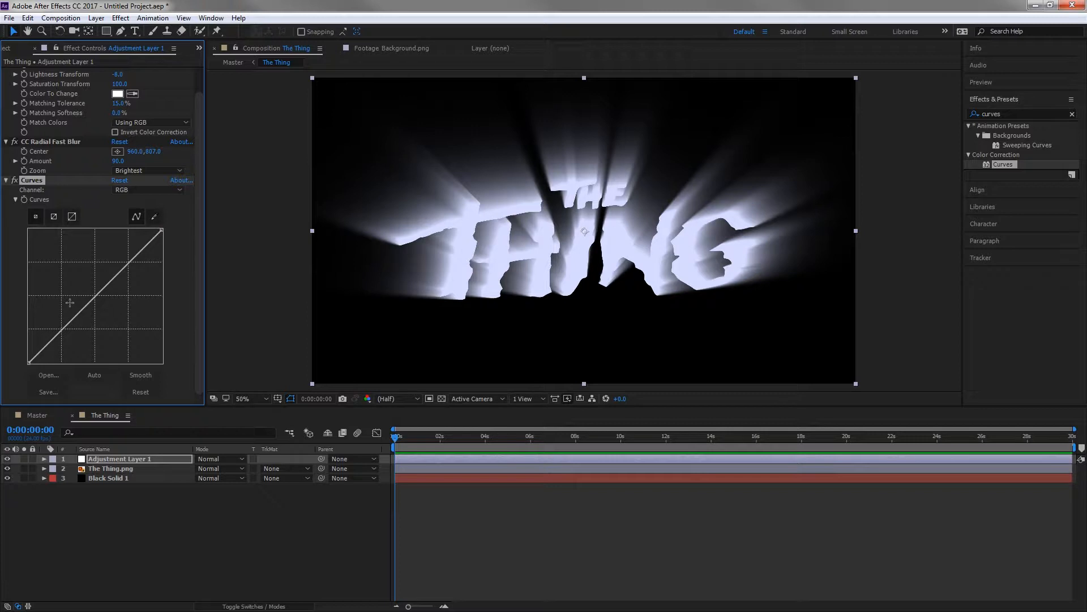
Raise the RGB curve in the lower midtones and pull the red curve to zero across the darker half.
{"action": "mouse_move", "coordinate": [85, 298]}
{"action": "left_mouse_down"}
{"action": "mouse_move", "coordinate": [91, 314]}
{"action": "mouse_move", "coordinate": [100, 278]}
{"action": "mouse_move", "coordinate": [99, 312]}
{"action": "mouse_move", "coordinate": [71, 291]}
{"action": "left_mouse_up"}
{"action": "mouse_move", "coordinate": [122, 257]}
{"action": "left_mouse_down"}
{"action": "mouse_move", "coordinate": [121, 283]}
{"action": "mouse_move", "coordinate": [122, 262]}
{"action": "left_mouse_up"}
{"action": "key", "text": "ctrl+z"}
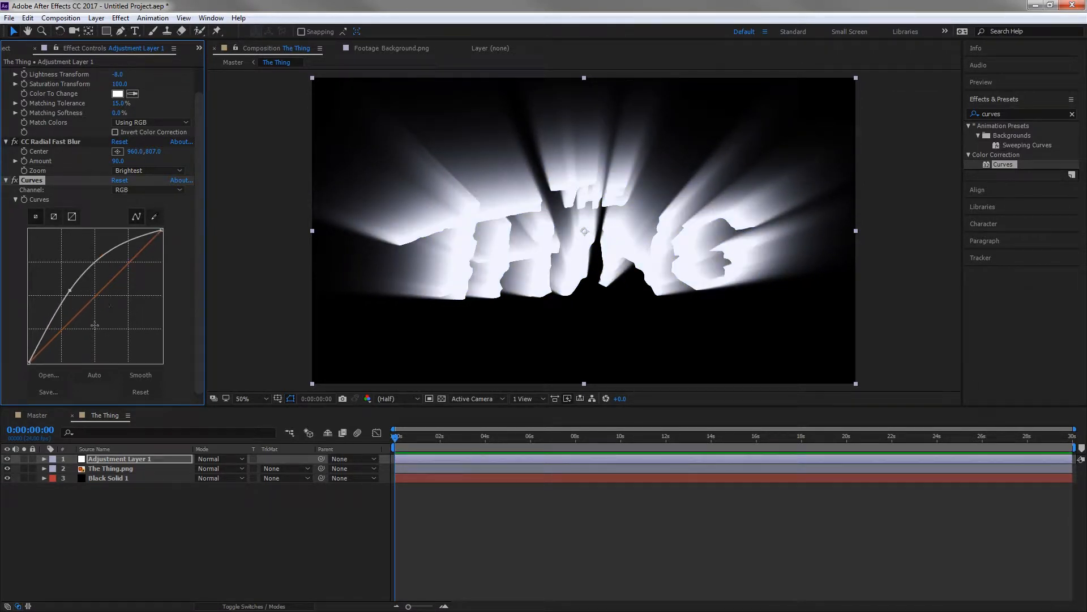
{"action": "left_click", "coordinate": [99, 314]}
{"action": "key", "text": "ctrl+z"}
{"action": "left_click_drag", "start_coordinate": [71, 318], "coordinate": [93, 382]}
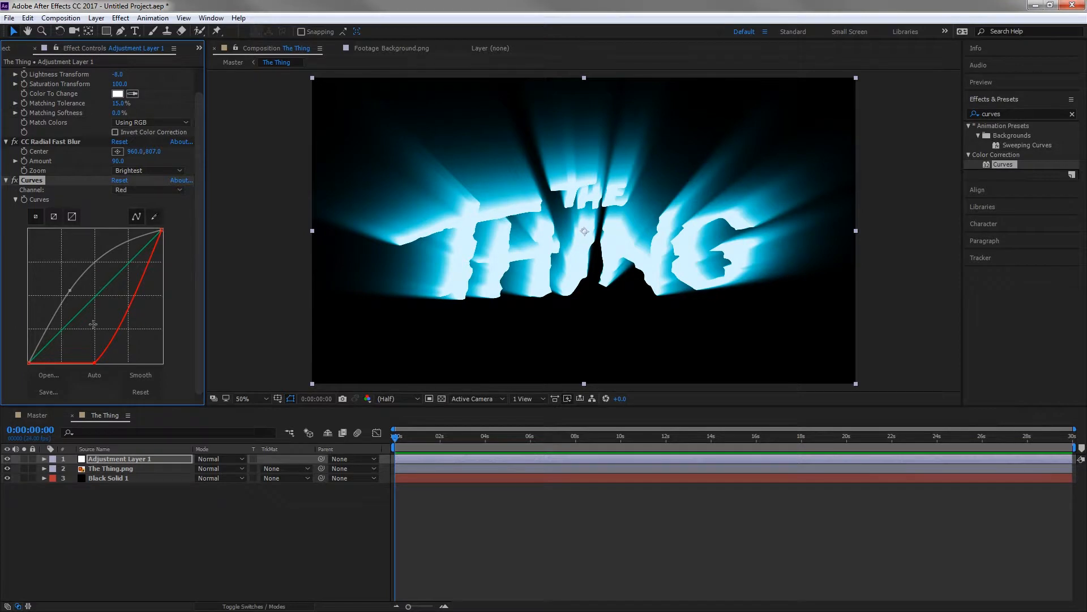
Lower the green curve slightly in the deepest shadows, leaving it nearly straight without a midtone point.
{"action": "left_click", "coordinate": [39, 362]}
{"action": "left_click_drag", "start_coordinate": [39, 361], "coordinate": [3, 399]}
{"action": "left_click_drag", "start_coordinate": [72, 321], "coordinate": [41, 374]}
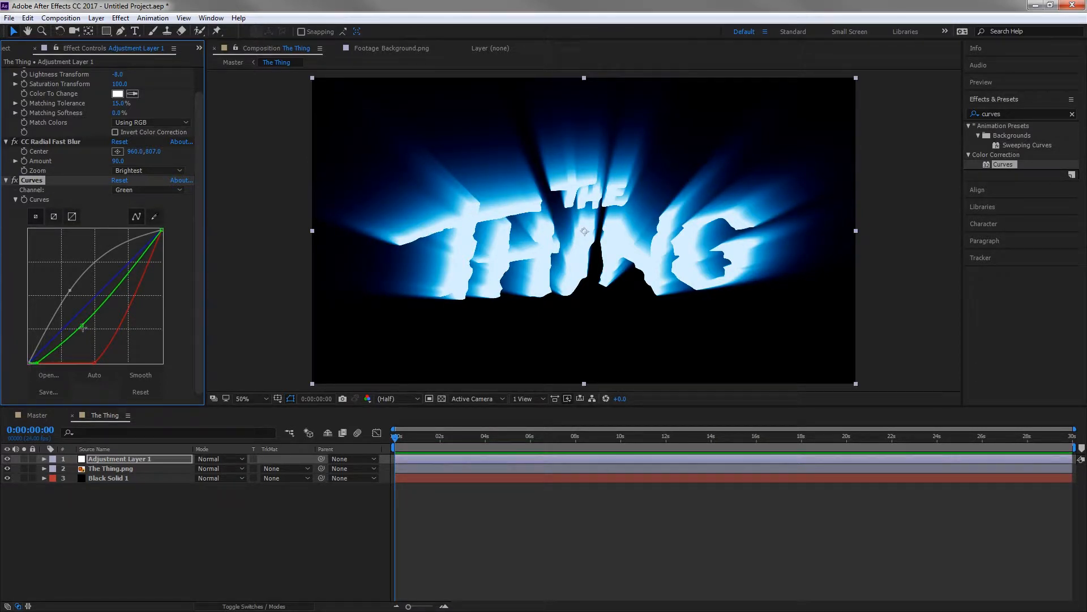
{"action": "left_click_drag", "start_coordinate": [82, 326], "coordinate": [470, 356]}
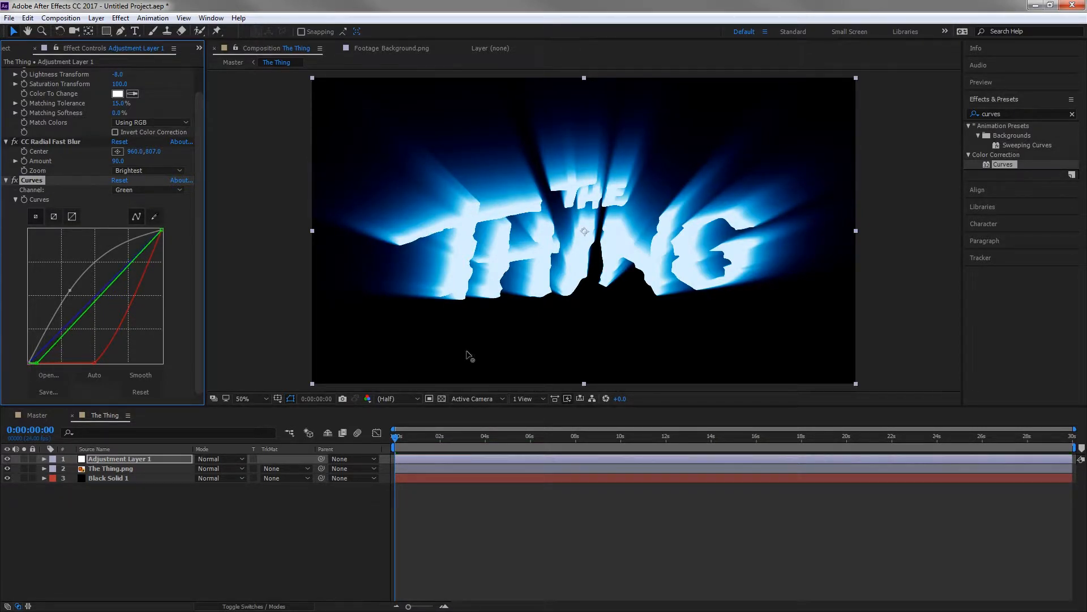
{"action": "left_click", "coordinate": [60, 326]}
{"action": "key", "text": "ctrl+z"}
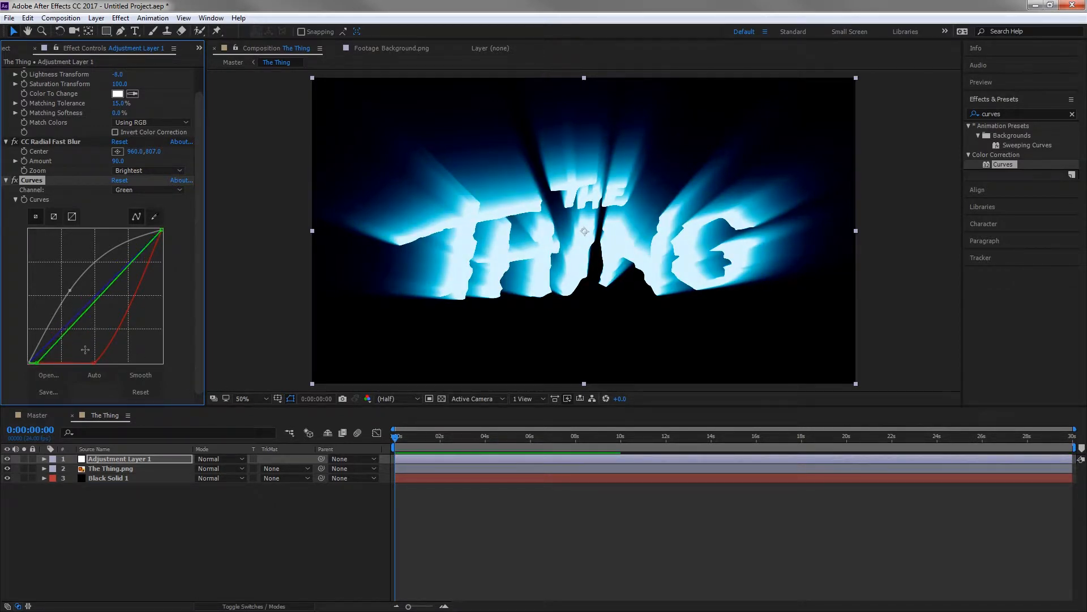
Raise the blue curve in the lower midtones and remove the added point from the RGB curve.
{"action": "left_click_drag", "start_coordinate": [48, 342], "coordinate": [76, 280]}
{"action": "left_click_drag", "start_coordinate": [70, 291], "coordinate": [318, 304]}
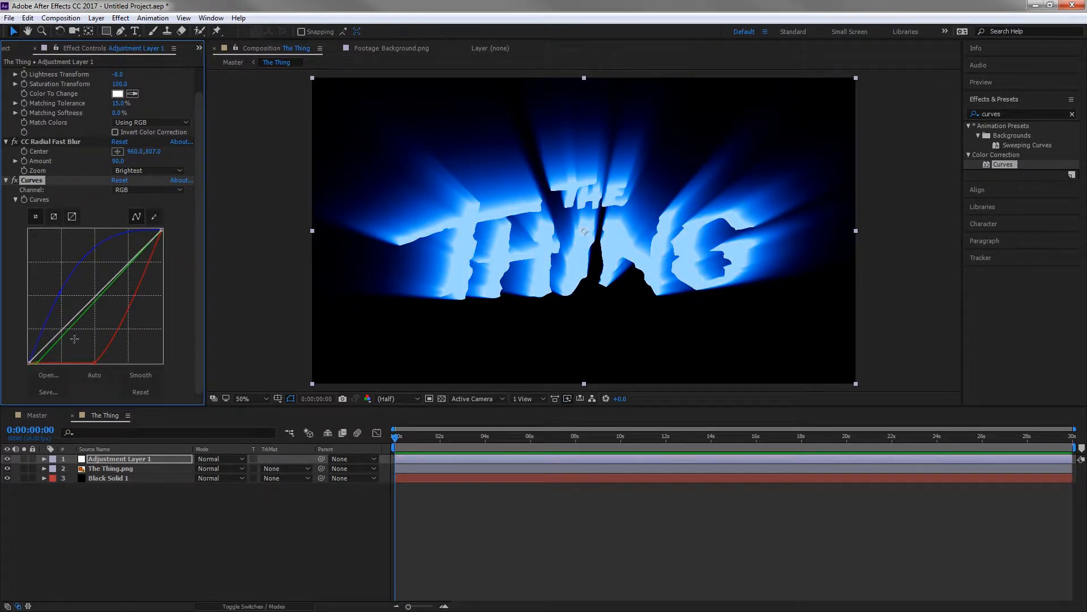
{"action": "left_click_drag", "start_coordinate": [60, 294], "coordinate": [71, 290]}
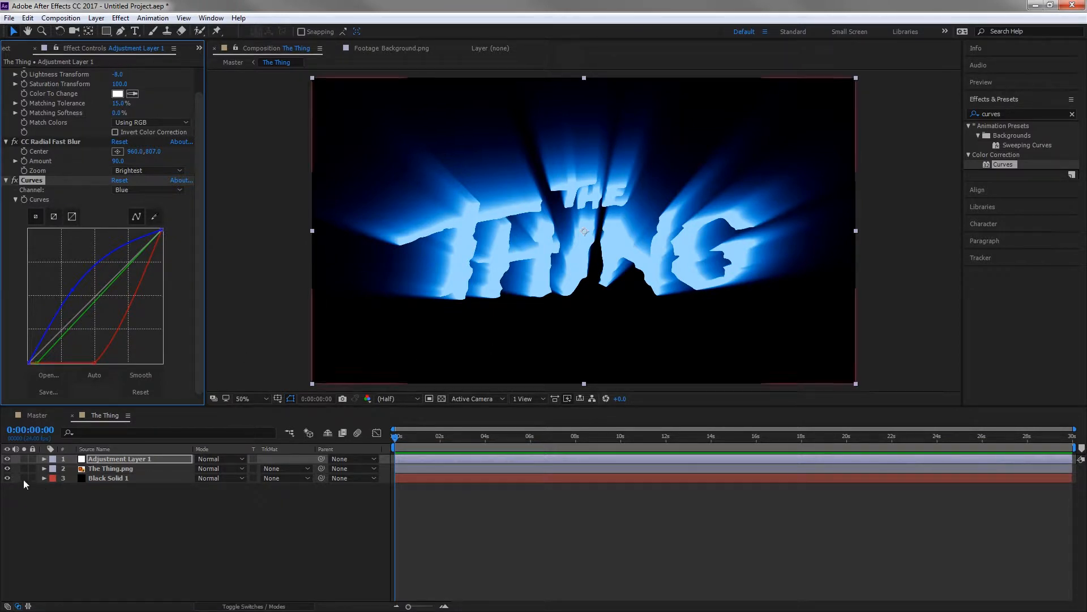
Check the title glow with the black solid hidden and show the solid again.
{"action": "left_click", "coordinate": [7, 478]}
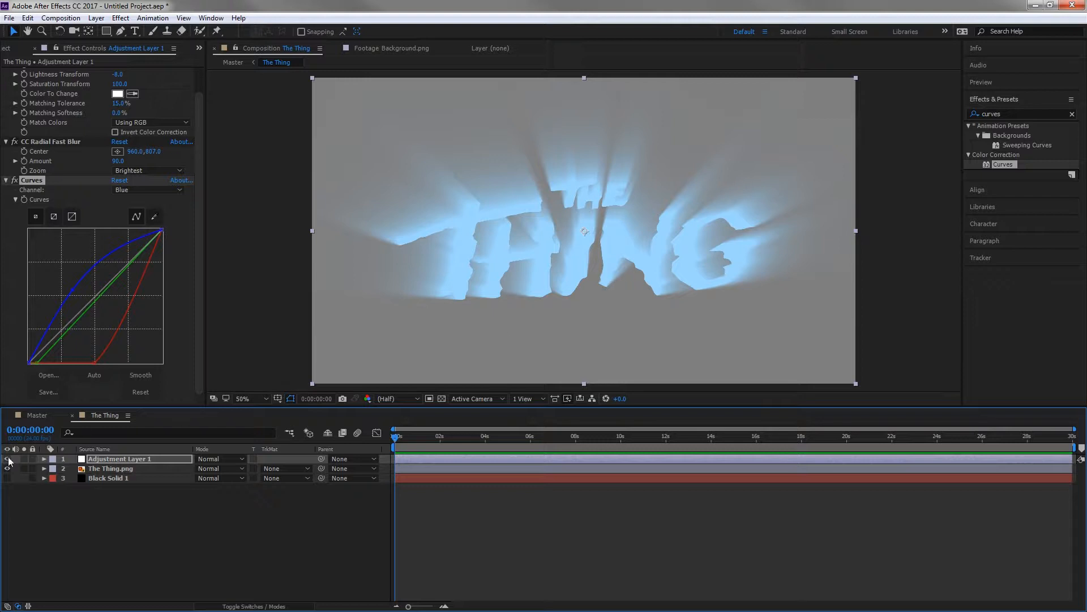
{"action": "left_click", "coordinate": [8, 479]}
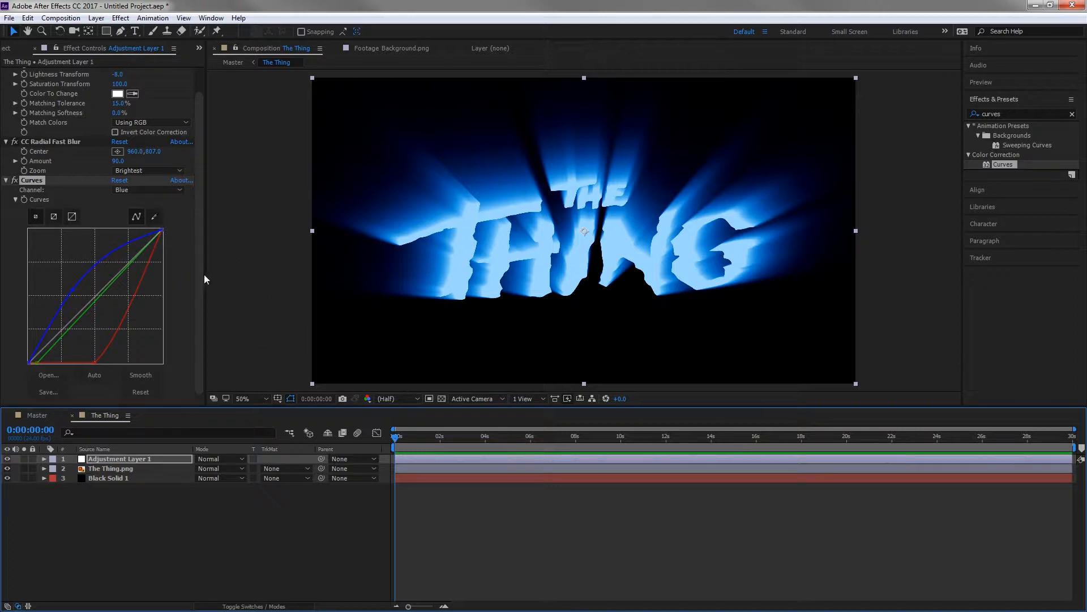
Set the radial blur's vertical center to 1029 and its amount to 97.
{"action": "scroll", "coordinate": [202, 274], "scroll_direction": "up", "scroll_amount": 2}
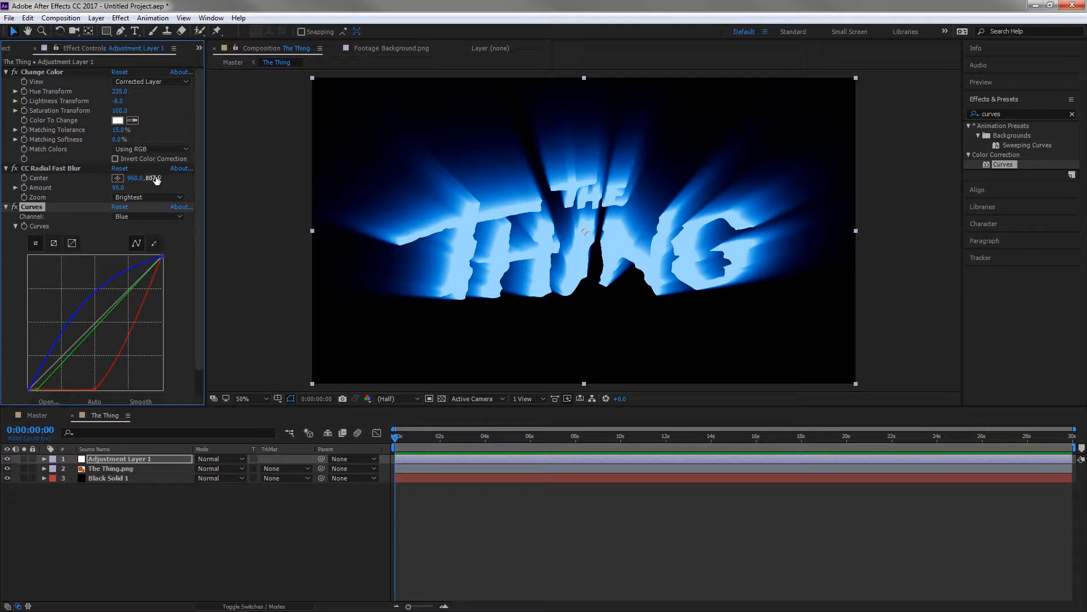
{"action": "left_click_drag", "start_coordinate": [156, 180], "coordinate": [245, 213]}
{"action": "left_click_drag", "start_coordinate": [118, 188], "coordinate": [245, 221]}
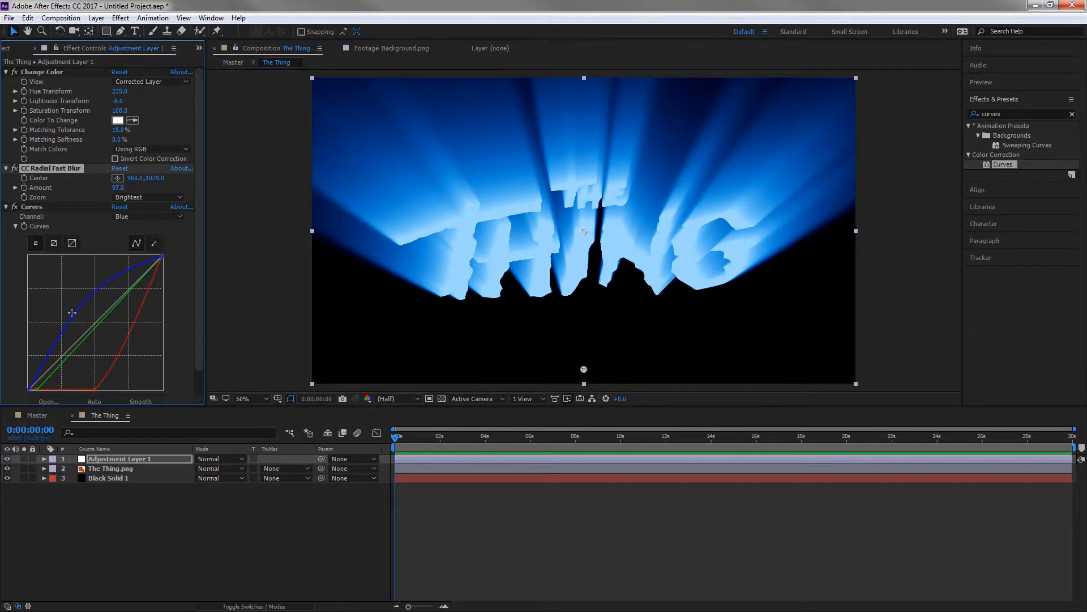
Raise the blue curve further and steepen the red curve above its midpoint.
{"action": "left_click_drag", "start_coordinate": [71, 312], "coordinate": [49, 343]}
{"action": "left_click_drag", "start_coordinate": [126, 345], "coordinate": [105, 354]}
{"action": "key", "text": "ctrl+z"}
Pull the green curve down to zero across the darkest quarter of its range.
{"action": "left_click", "coordinate": [148, 217]}
{"action": "left_click", "coordinate": [131, 192]}
{"action": "left_click", "coordinate": [149, 217]}
{"action": "left_click", "coordinate": [132, 228]}
{"action": "mouse_move", "coordinate": [65, 386]}
{"action": "left_mouse_down"}
{"action": "mouse_move", "coordinate": [55, 379]}
{"action": "mouse_move", "coordinate": [50, 396]}
{"action": "mouse_move", "coordinate": [78, 413]}
{"action": "mouse_move", "coordinate": [80, 429]}
{"action": "mouse_move", "coordinate": [63, 396]}
{"action": "left_mouse_up"}
Lower the overall RGB curve in the shadows to darken the glow.
{"action": "left_click", "coordinate": [148, 217]}
{"action": "left_click", "coordinate": [131, 192]}
{"action": "left_click_drag", "start_coordinate": [64, 354], "coordinate": [62, 368]}
Set the radial blur's amount to 96 and its horizontal center to 1050.
{"action": "left_click", "coordinate": [120, 188]}
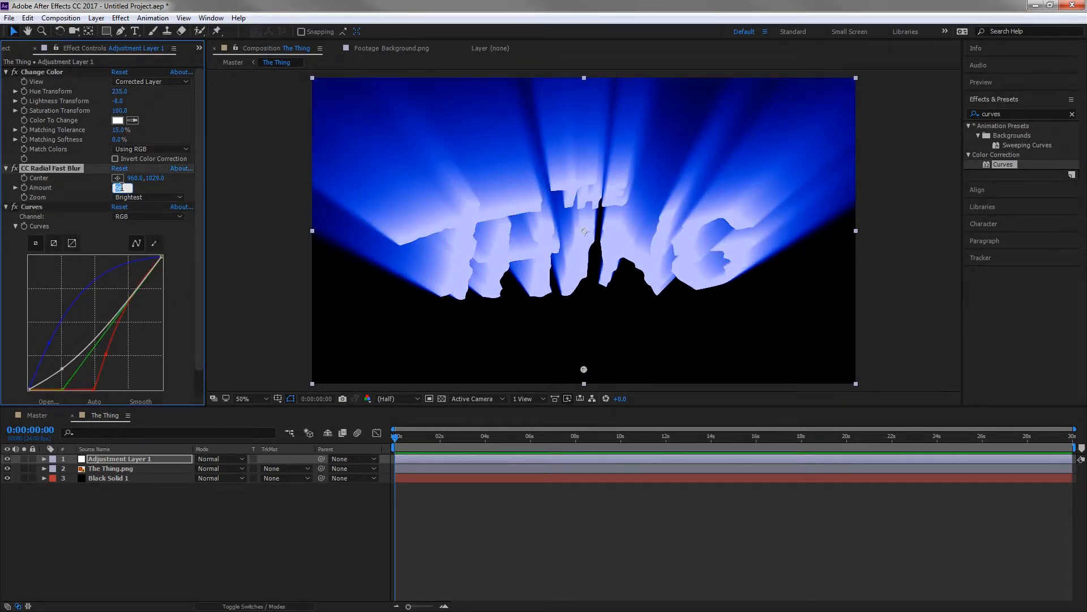
{"action": "type", "text": "50"}
{"action": "key", "text": "Return"}
{"action": "left_click_drag", "start_coordinate": [119, 187], "coordinate": [146, 188]}
{"action": "left_click_drag", "start_coordinate": [136, 178], "coordinate": [187, 178]}
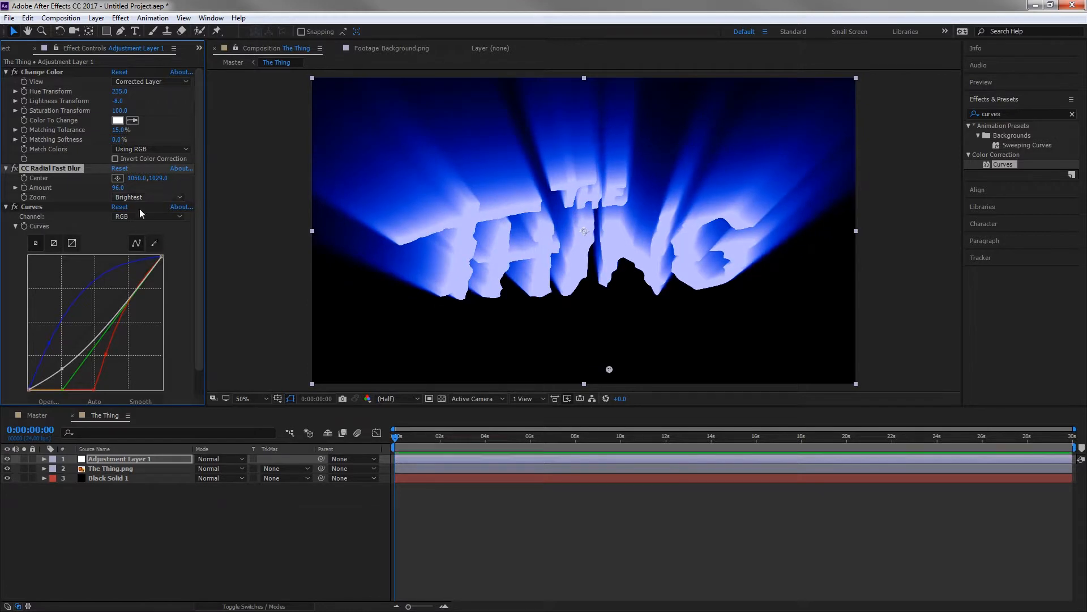
Lower the blue curve slightly in the shadows.
{"action": "left_click", "coordinate": [141, 216]}
{"action": "left_click", "coordinate": [135, 258]}
{"action": "left_click_drag", "start_coordinate": [50, 343], "coordinate": [53, 343]}
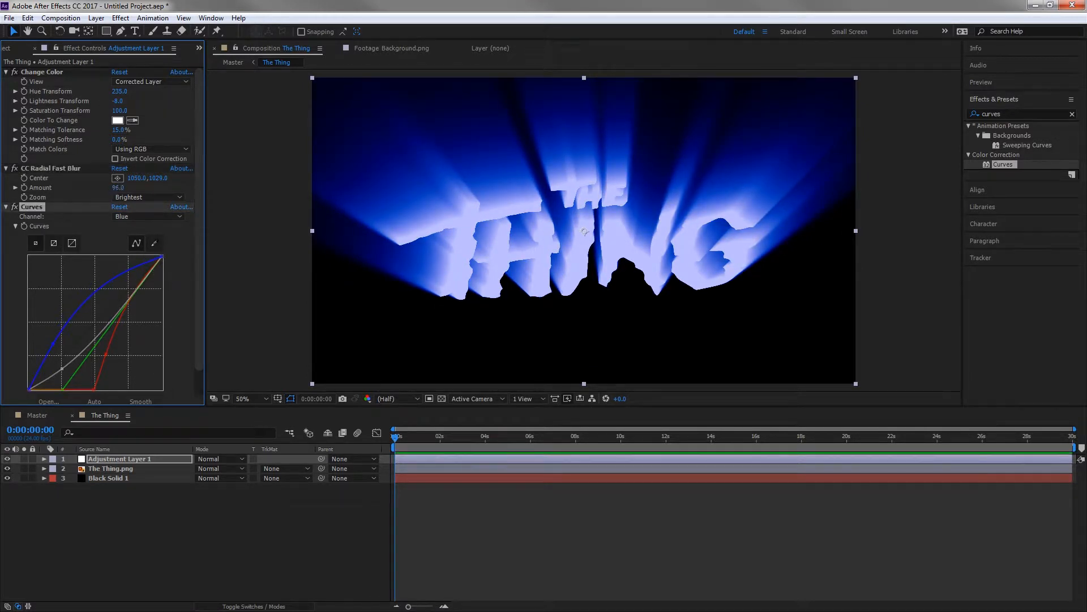
Try a Fast Box Blur with repeated edge pixels on the adjustment layer.
{"action": "left_click", "coordinate": [1011, 114]}
{"action": "type", "text": "box"}
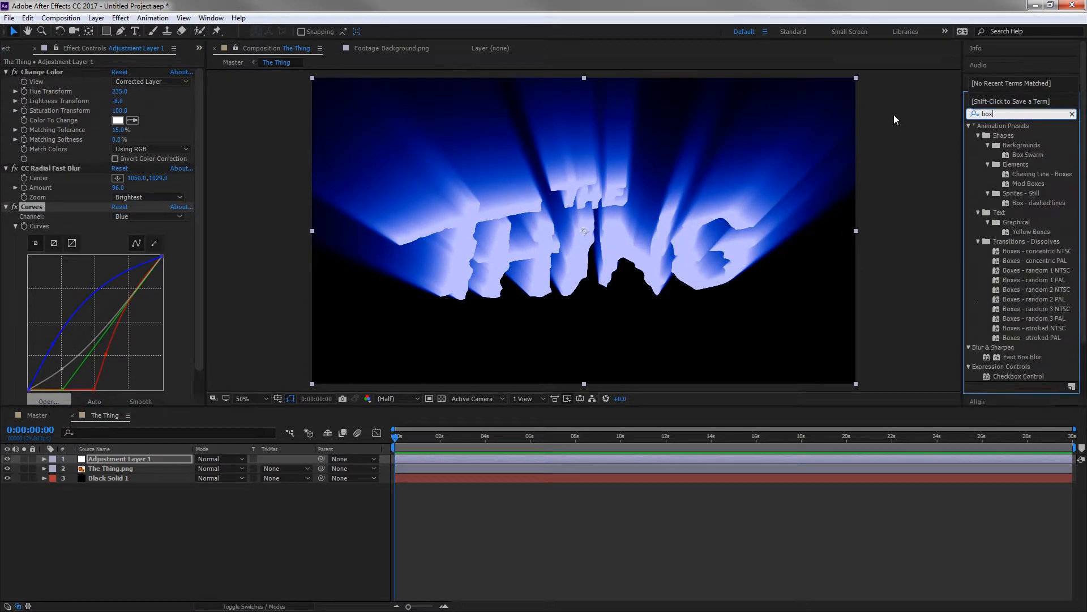
{"action": "type", "text": " bl"}
{"action": "double_click", "coordinate": [1023, 136]}
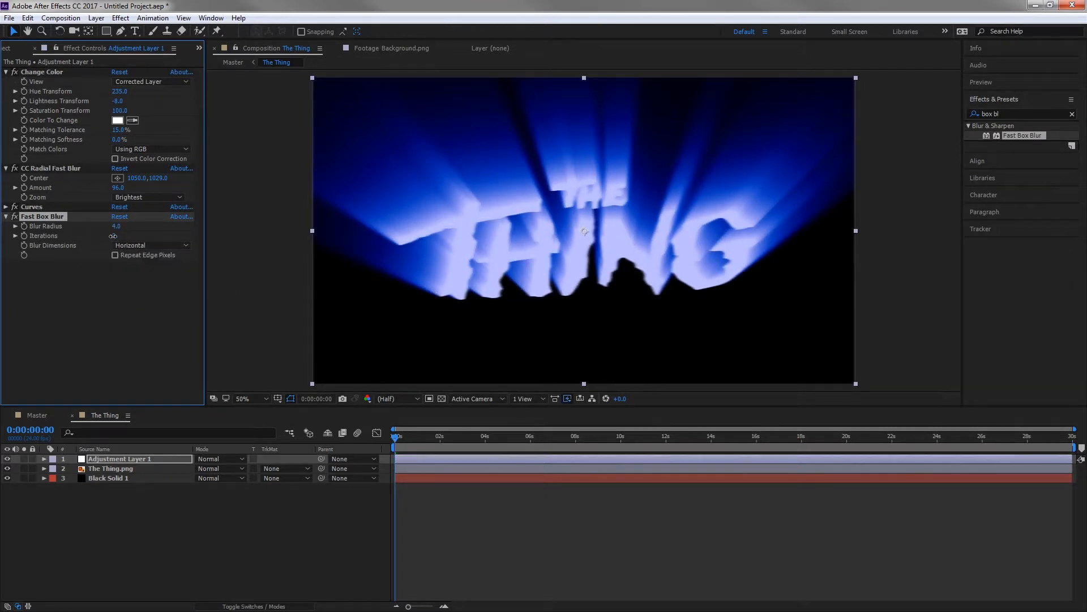
{"action": "mouse_move", "coordinate": [113, 236]}
{"action": "left_mouse_down"}
{"action": "mouse_move", "coordinate": [148, 228]}
{"action": "mouse_move", "coordinate": [94, 227]}
{"action": "left_mouse_up"}
{"action": "left_click", "coordinate": [115, 255]}
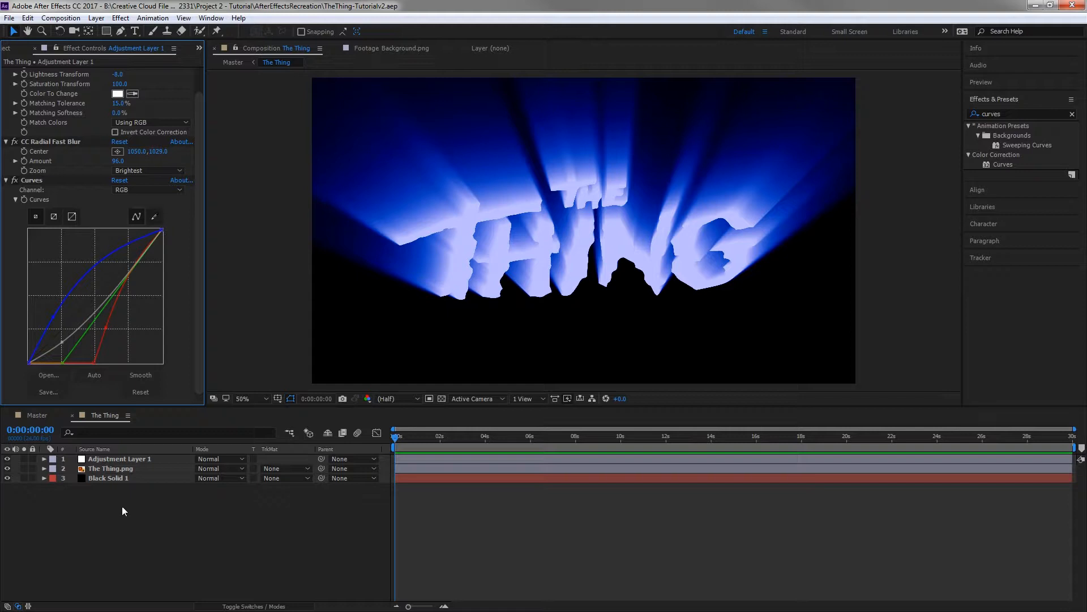
Pre-compose the The Thing.png layer into a new composition named Lit Text.
{"action": "right_click", "coordinate": [126, 469]}
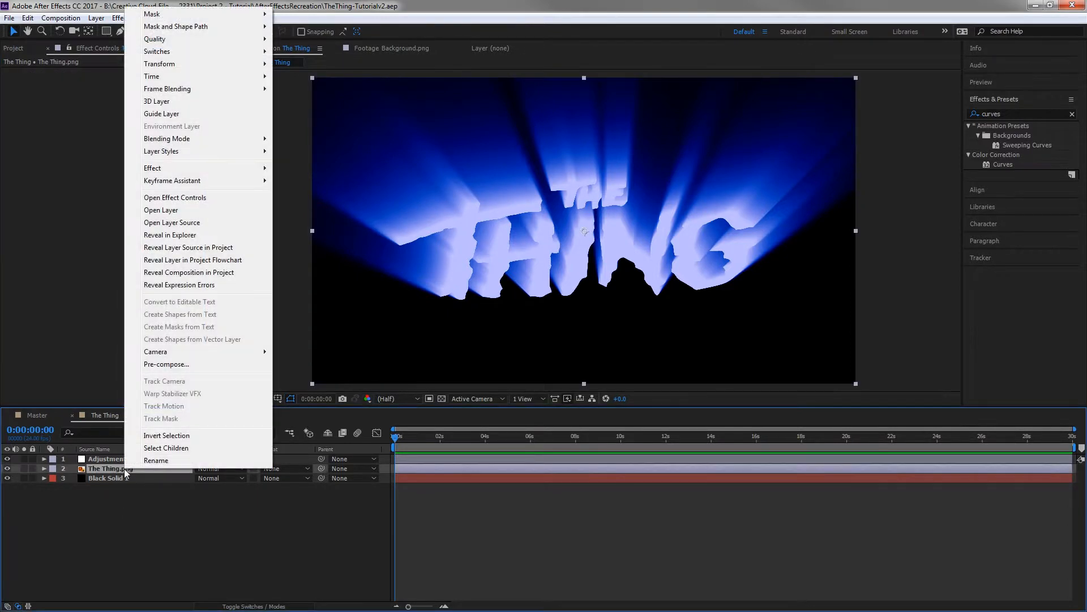
{"action": "left_click", "coordinate": [168, 365]}
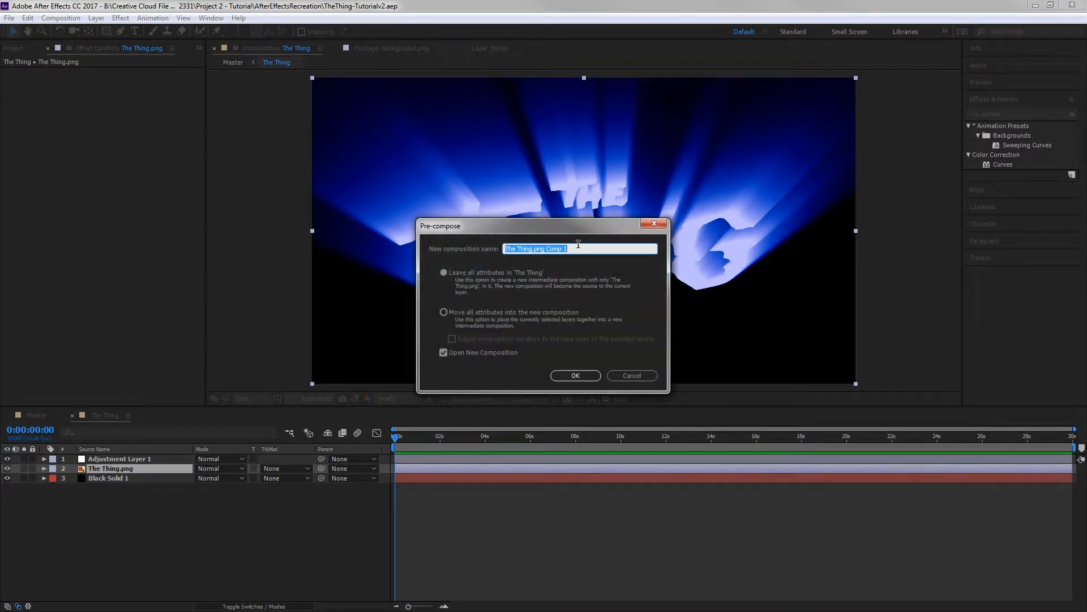
{"action": "type", "text": "Lit Text"}
{"action": "left_click", "coordinate": [577, 379]}
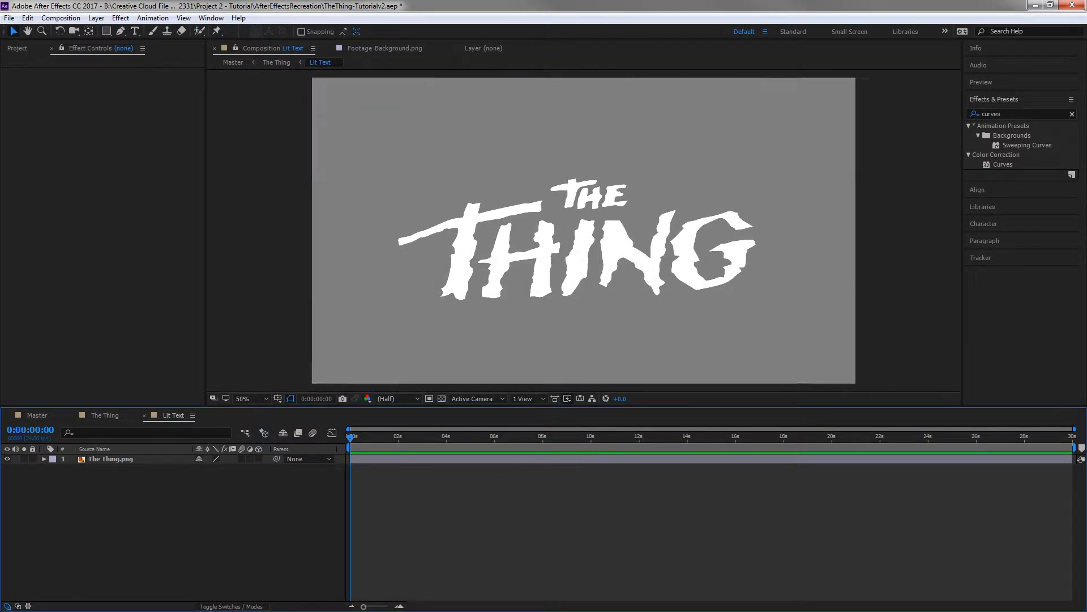
In the The Thing composition, pre-compose the Lit Text layer into a new composition named Text Reveal.
{"action": "left_click", "coordinate": [111, 416]}
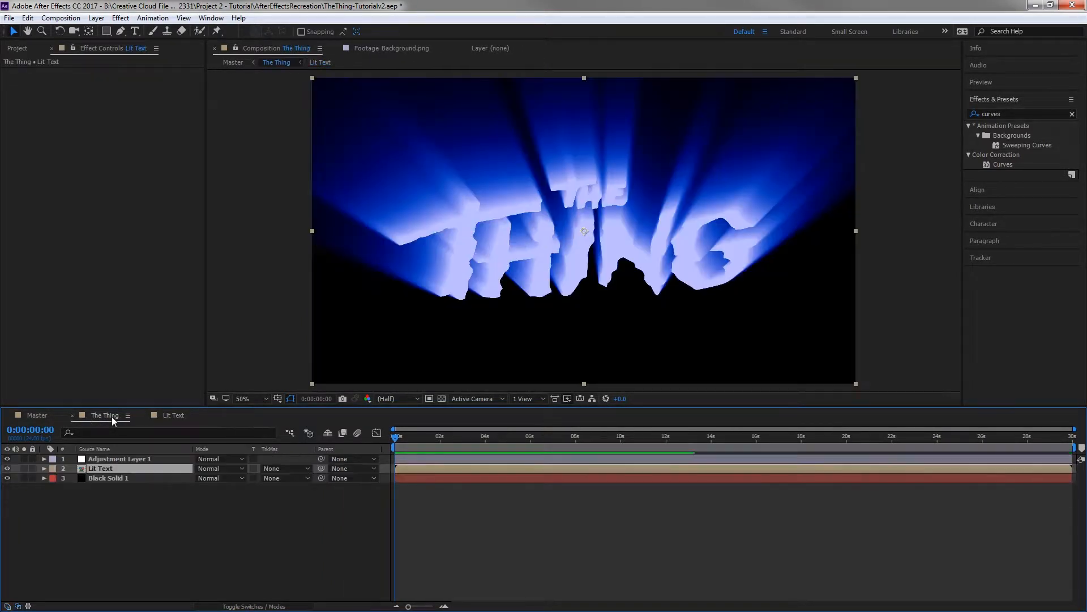
{"action": "right_click", "coordinate": [101, 468]}
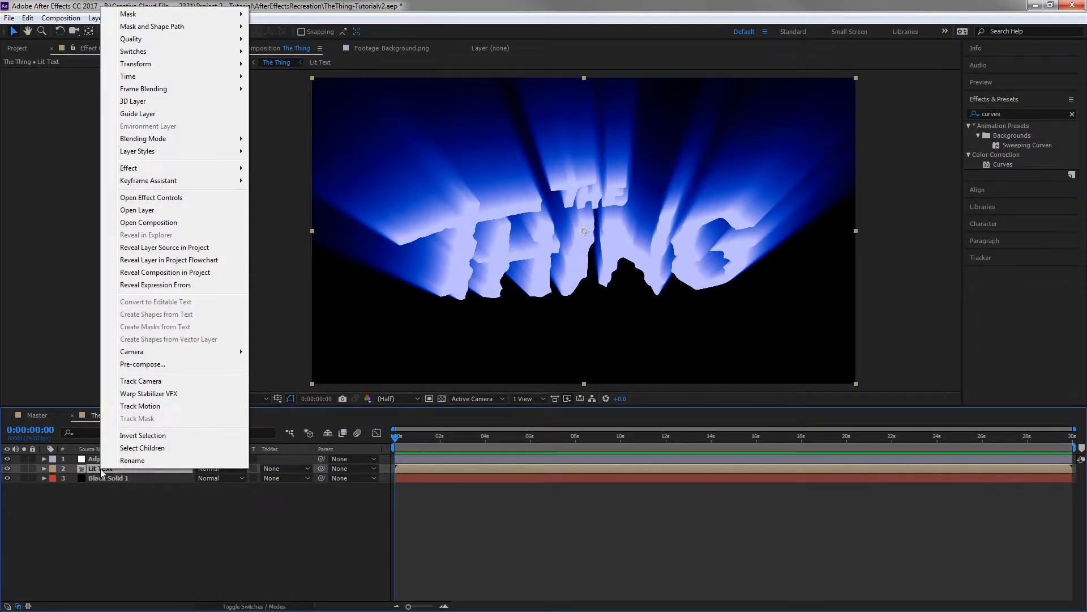
{"action": "left_click", "coordinate": [142, 364]}
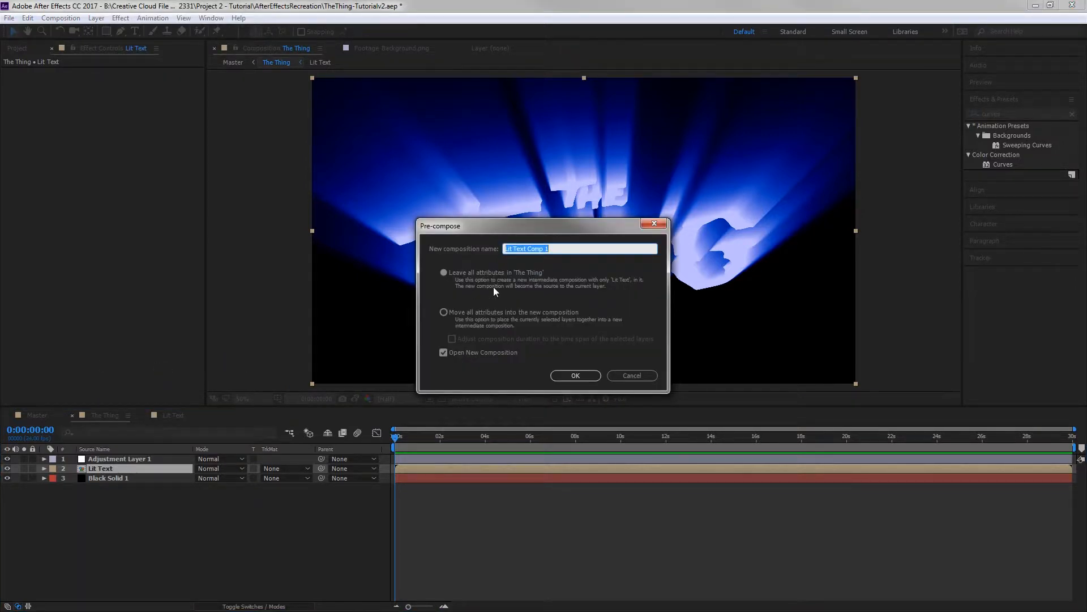
{"action": "type", "text": "Text Reveal"}
{"action": "left_click", "coordinate": [579, 372]}
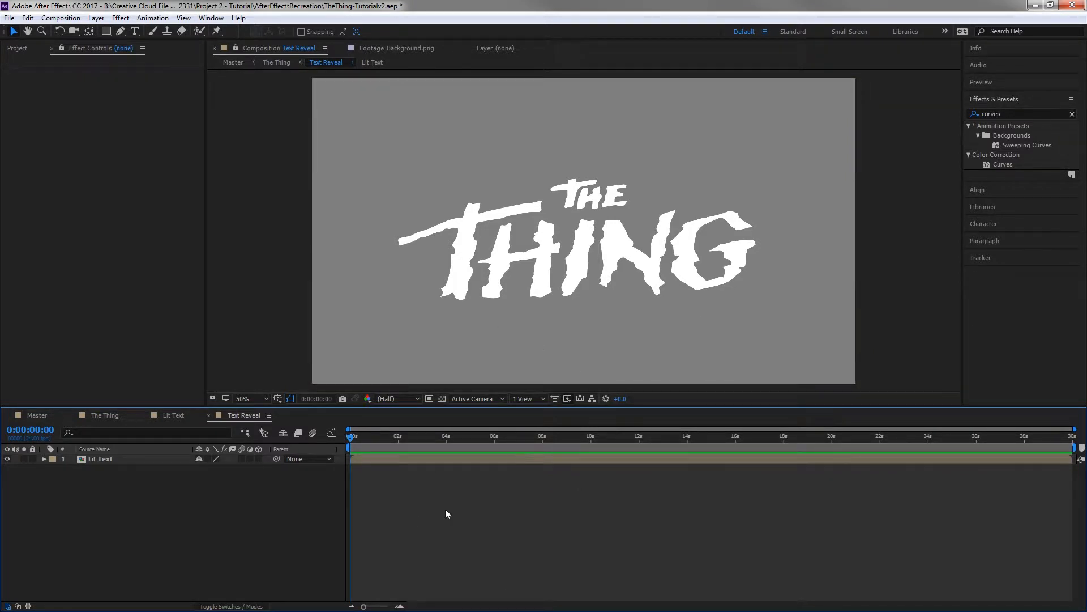
Draw a closed, rounded pen mask on the Lit Text layer in the empty area below the lettering.
{"action": "left_click", "coordinate": [99, 459]}
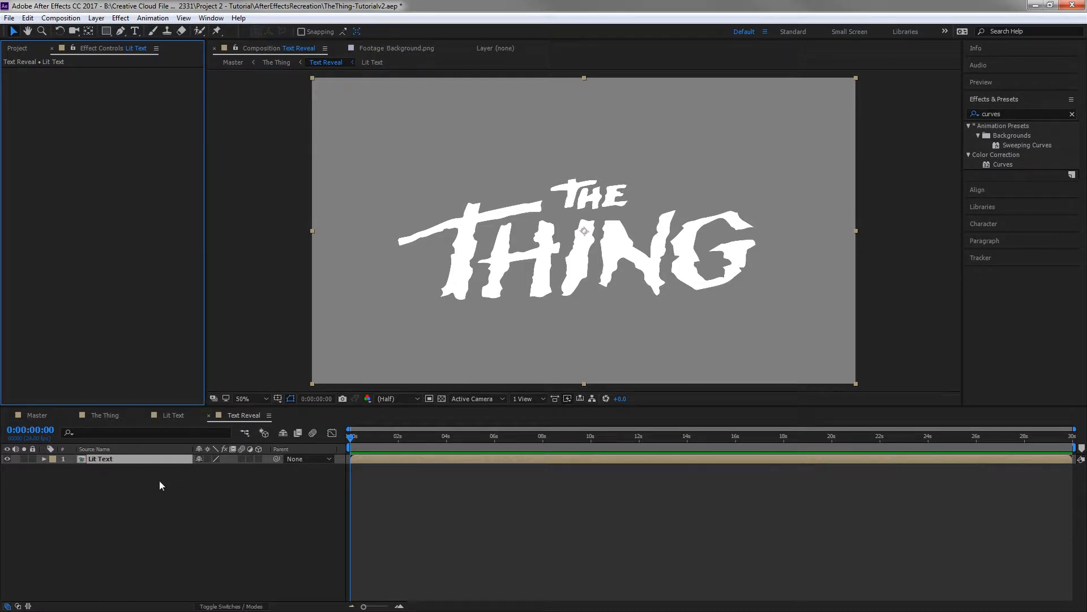
{"action": "left_click", "coordinate": [93, 459]}
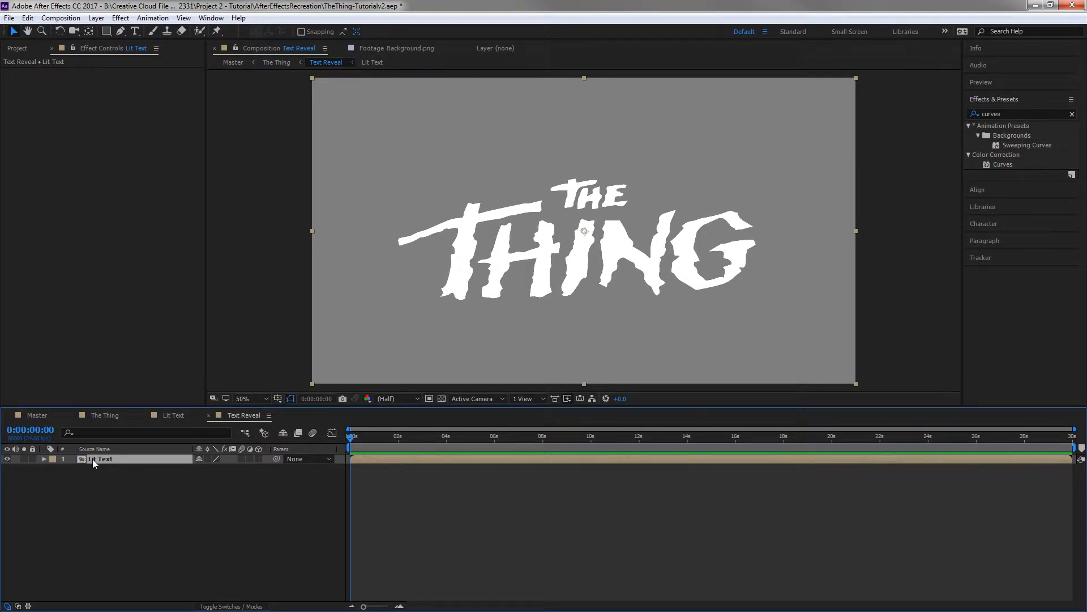
{"action": "left_click", "coordinate": [123, 32]}
{"action": "left_click", "coordinate": [562, 320]}
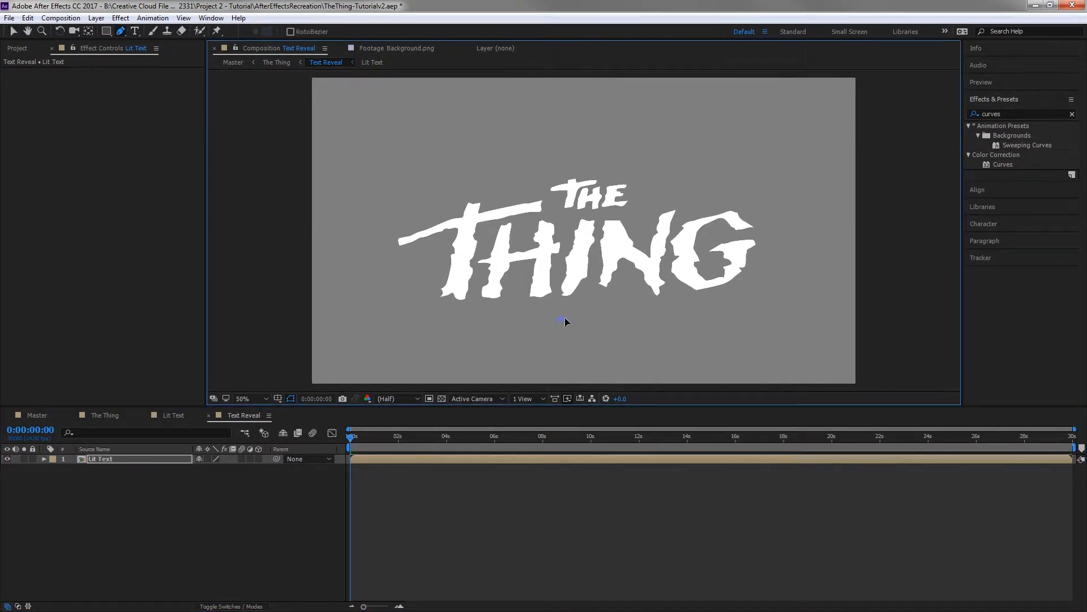
{"action": "left_click_drag", "start_coordinate": [565, 319], "coordinate": [626, 346]}
{"action": "left_click", "coordinate": [602, 353]}
{"action": "left_click", "coordinate": [592, 371]}
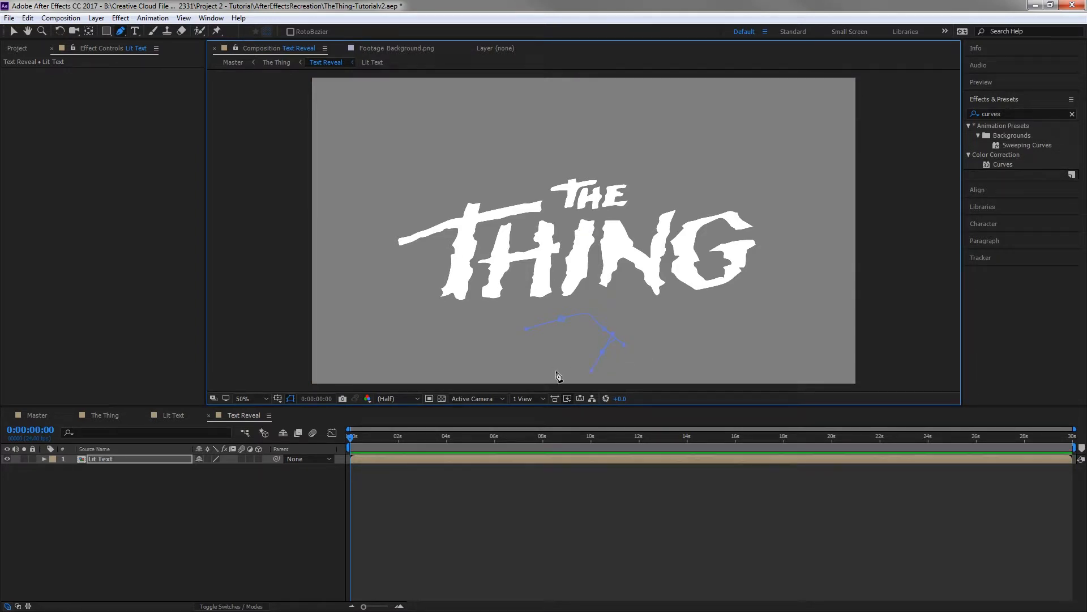
{"action": "left_click_drag", "start_coordinate": [558, 376], "coordinate": [531, 352]}
{"action": "left_click_drag", "start_coordinate": [562, 319], "coordinate": [584, 314]}
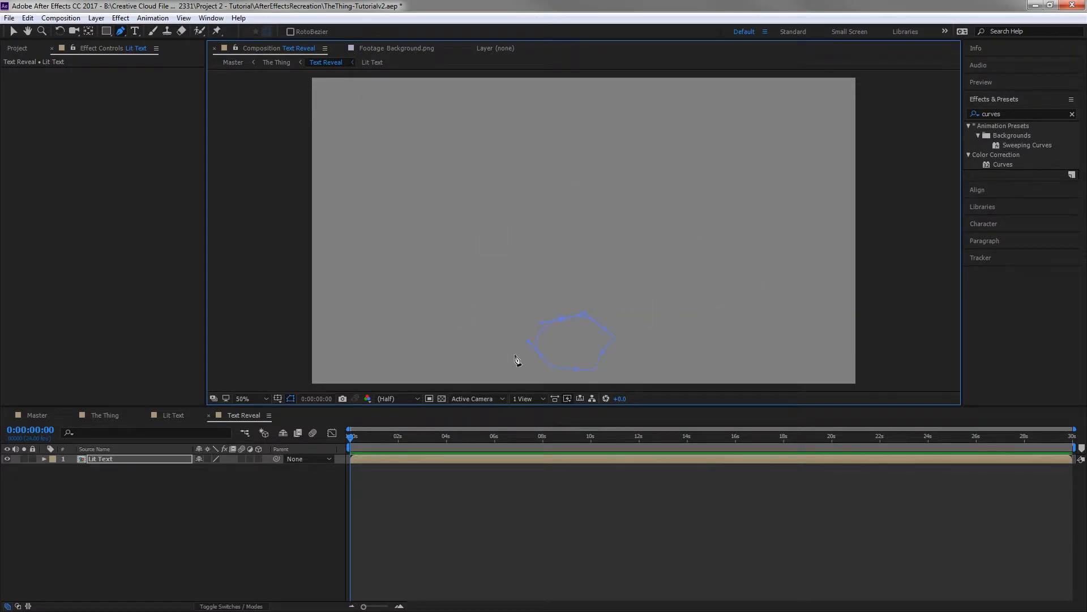
Start keyframing the path of the Lit Text layer's mask at 0:00:00:00.
{"action": "left_click", "coordinate": [43, 459]}
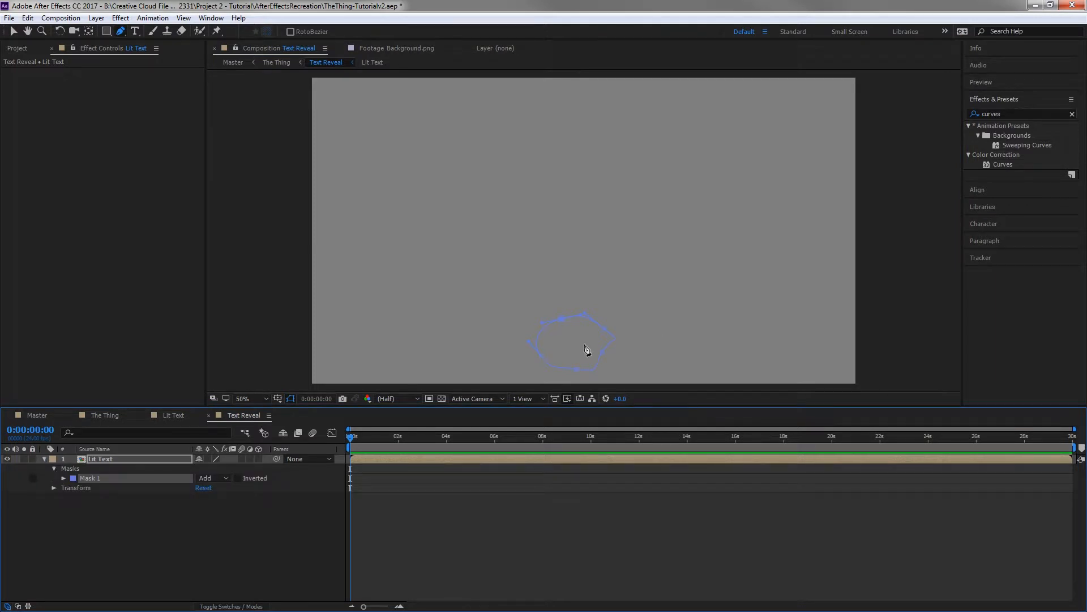
{"action": "left_click", "coordinate": [63, 478]}
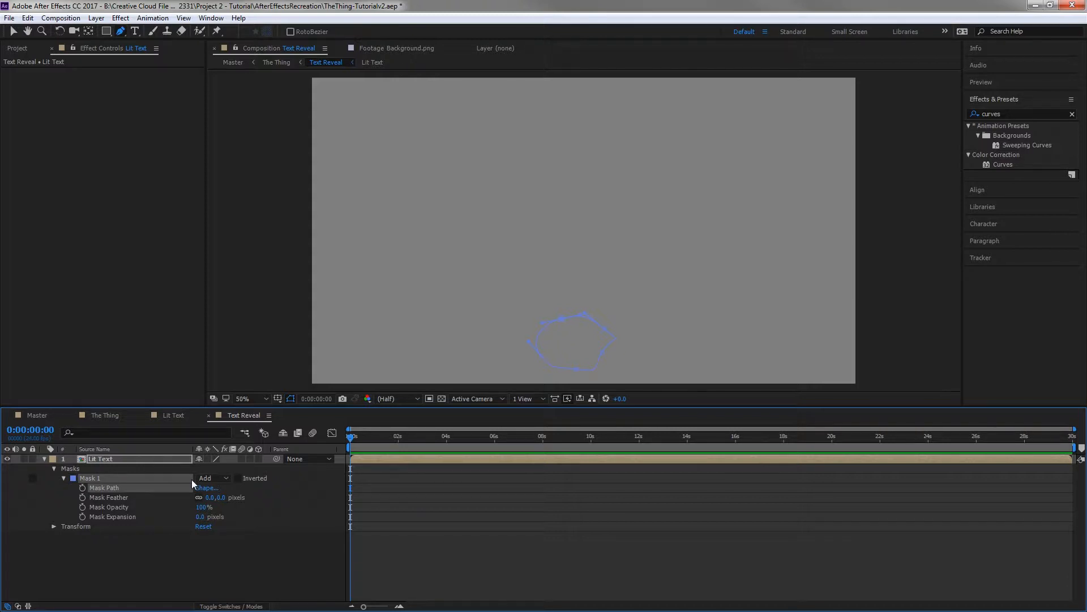
{"action": "left_click_drag", "start_coordinate": [352, 438], "coordinate": [270, 462]}
{"action": "left_click", "coordinate": [83, 488]}
{"action": "left_click", "coordinate": [13, 32]}
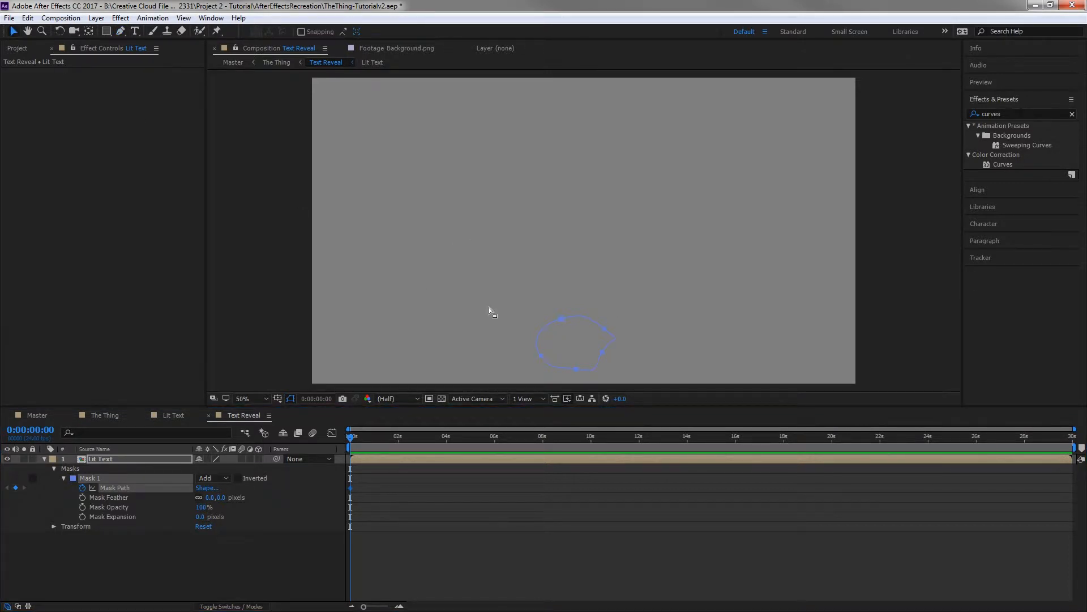
Move the mask up and stretch its top point until it just uncovers the bottom tip of the letter I.
{"action": "mouse_move", "coordinate": [564, 324]}
{"action": "left_mouse_down"}
{"action": "mouse_move", "coordinate": [570, 294]}
{"action": "mouse_move", "coordinate": [519, 260]}
{"action": "mouse_move", "coordinate": [521, 327]}
{"action": "mouse_move", "coordinate": [605, 287]}
{"action": "mouse_move", "coordinate": [566, 287]}
{"action": "mouse_move", "coordinate": [566, 301]}
{"action": "mouse_move", "coordinate": [572, 308]}
{"action": "mouse_move", "coordinate": [603, 267]}
{"action": "mouse_move", "coordinate": [566, 325]}
{"action": "mouse_move", "coordinate": [570, 310]}
{"action": "left_mouse_up"}
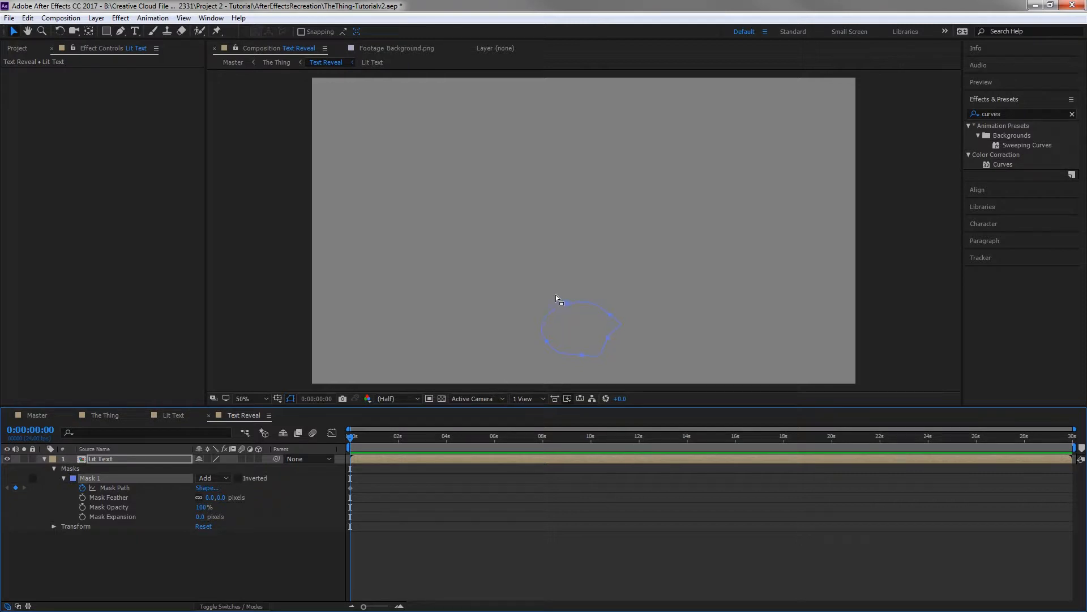
{"action": "mouse_move", "coordinate": [570, 306]}
{"action": "left_mouse_down"}
{"action": "mouse_move", "coordinate": [585, 293]}
{"action": "mouse_move", "coordinate": [573, 265]}
{"action": "mouse_move", "coordinate": [573, 287]}
{"action": "mouse_move", "coordinate": [559, 296]}
{"action": "mouse_move", "coordinate": [574, 313]}
{"action": "left_mouse_up"}
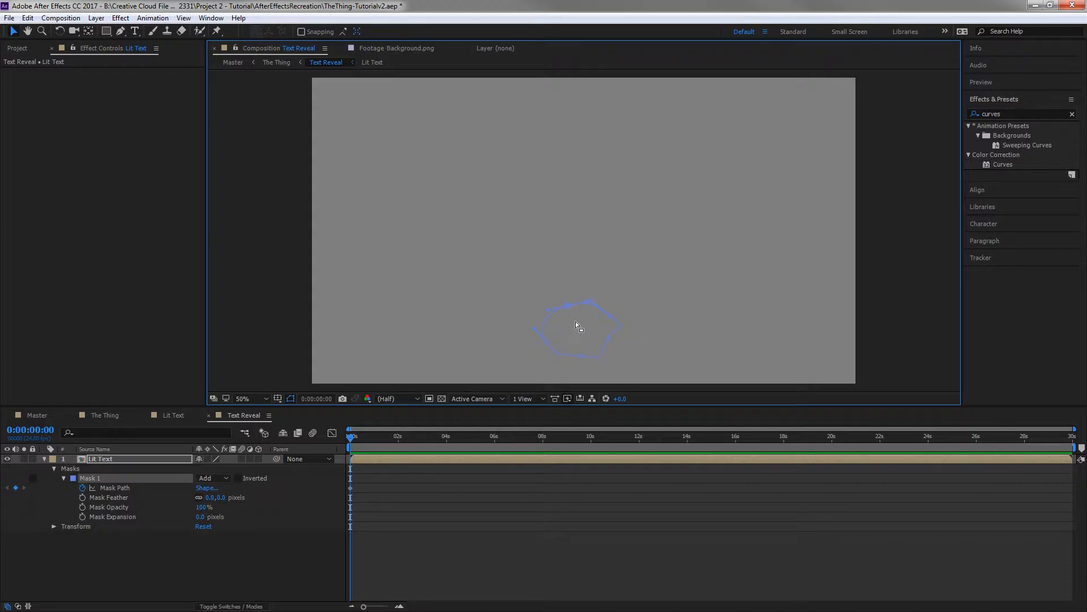
{"action": "mouse_move", "coordinate": [569, 311]}
{"action": "left_mouse_down"}
{"action": "mouse_move", "coordinate": [583, 258]}
{"action": "mouse_move", "coordinate": [572, 293]}
{"action": "left_mouse_up"}
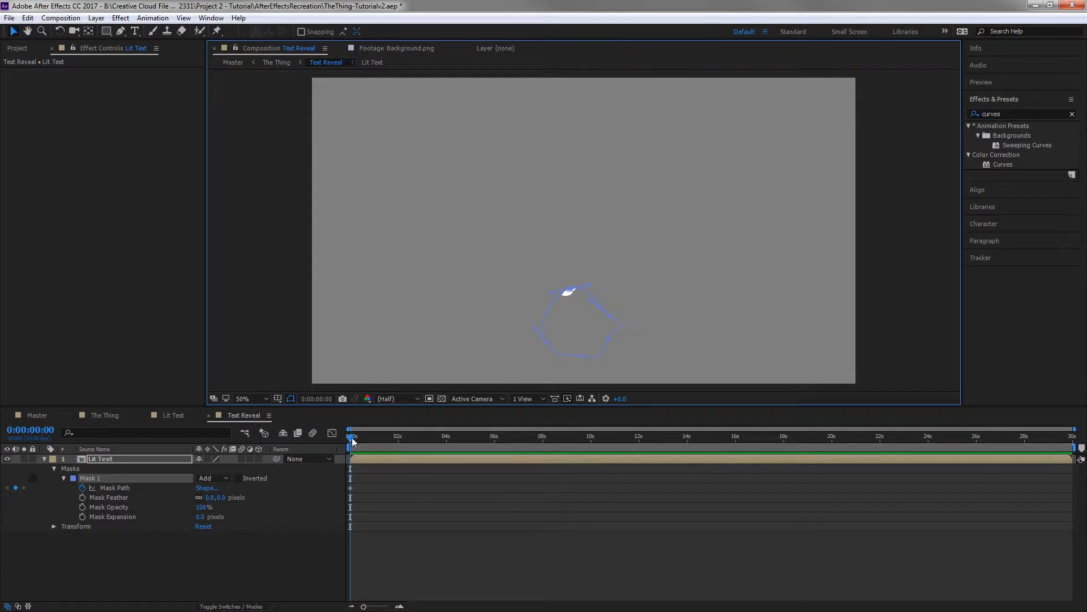
At 0:00:03:05, expand the mask upward and sideways to uncover the lower parts of the I and N.
{"action": "left_click_drag", "start_coordinate": [352, 440], "coordinate": [429, 444]}
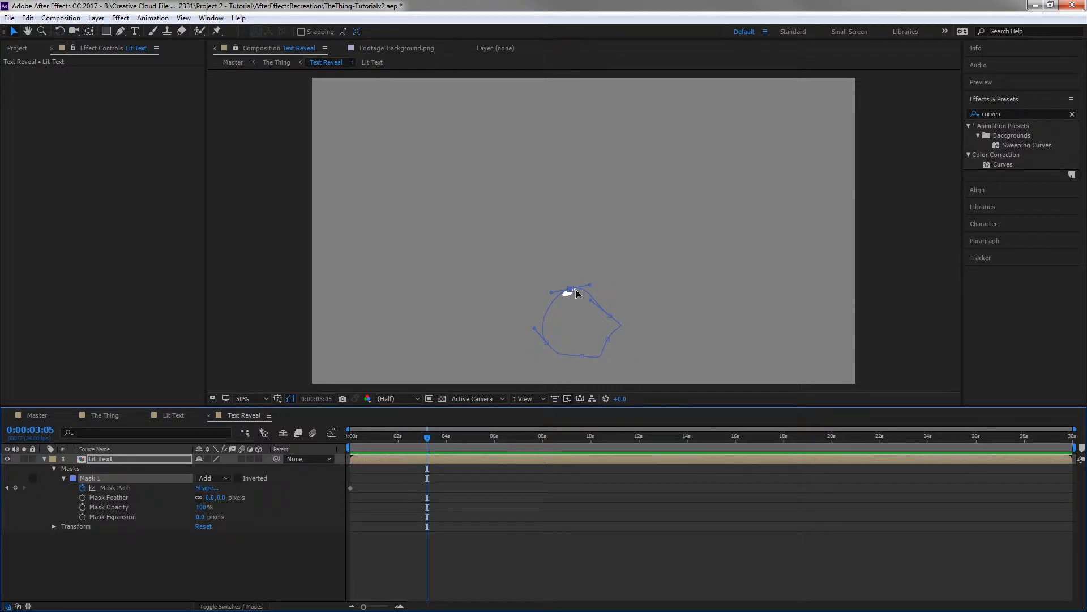
{"action": "left_click_drag", "start_coordinate": [572, 290], "coordinate": [572, 254]}
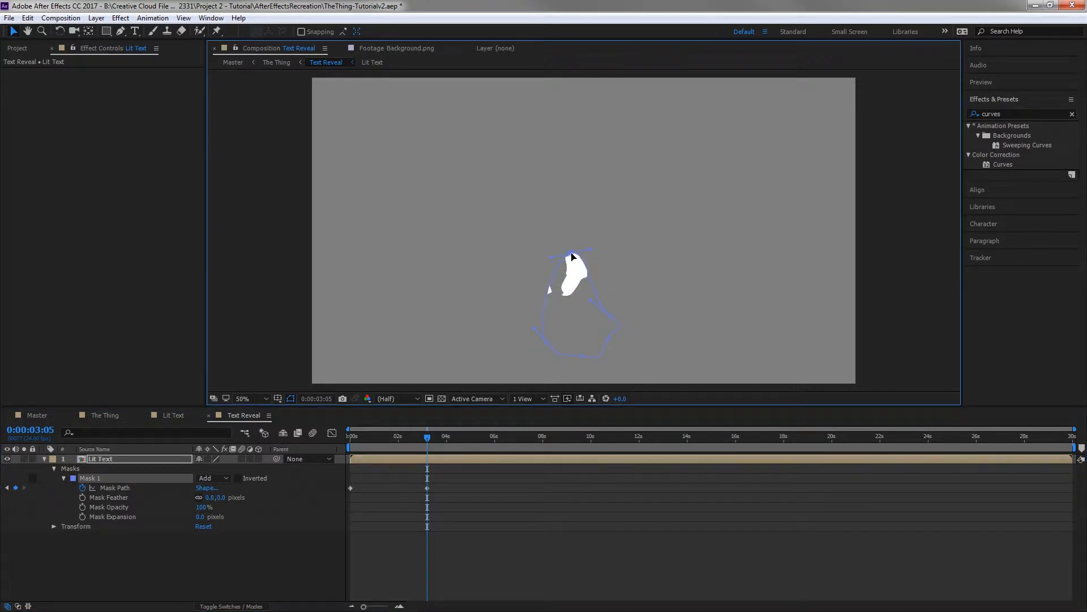
{"action": "left_click_drag", "start_coordinate": [609, 319], "coordinate": [632, 290]}
{"action": "left_click_drag", "start_coordinate": [612, 338], "coordinate": [644, 335]}
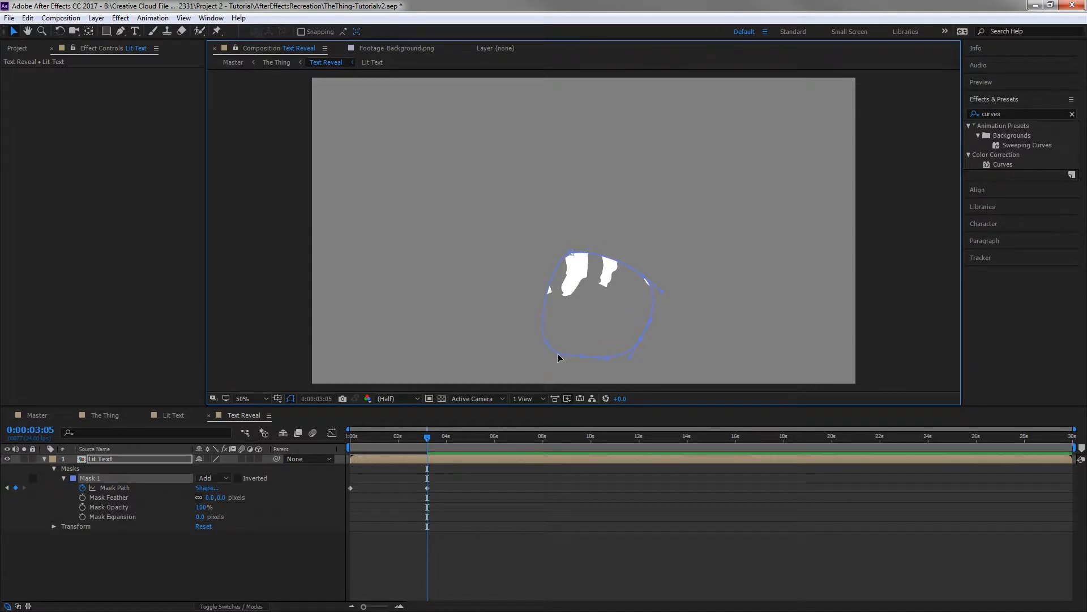
{"action": "left_click_drag", "start_coordinate": [547, 343], "coordinate": [528, 342]}
At 0:00:06:11, widen and raise the mask to uncover the H, the I, most of the N and the base of the G.
{"action": "left_click_drag", "start_coordinate": [427, 437], "coordinate": [506, 437]}
{"action": "left_click_drag", "start_coordinate": [570, 254], "coordinate": [569, 213]}
{"action": "left_click_drag", "start_coordinate": [529, 344], "coordinate": [480, 309]}
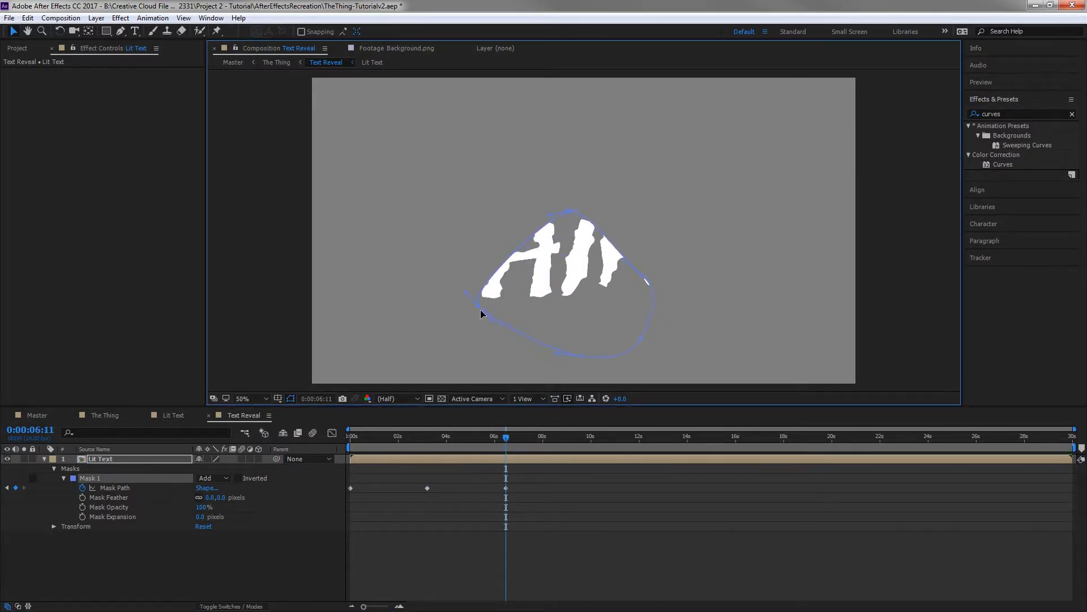
{"action": "left_click_drag", "start_coordinate": [641, 339], "coordinate": [713, 285]}
{"action": "left_click_drag", "start_coordinate": [644, 277], "coordinate": [648, 259]}
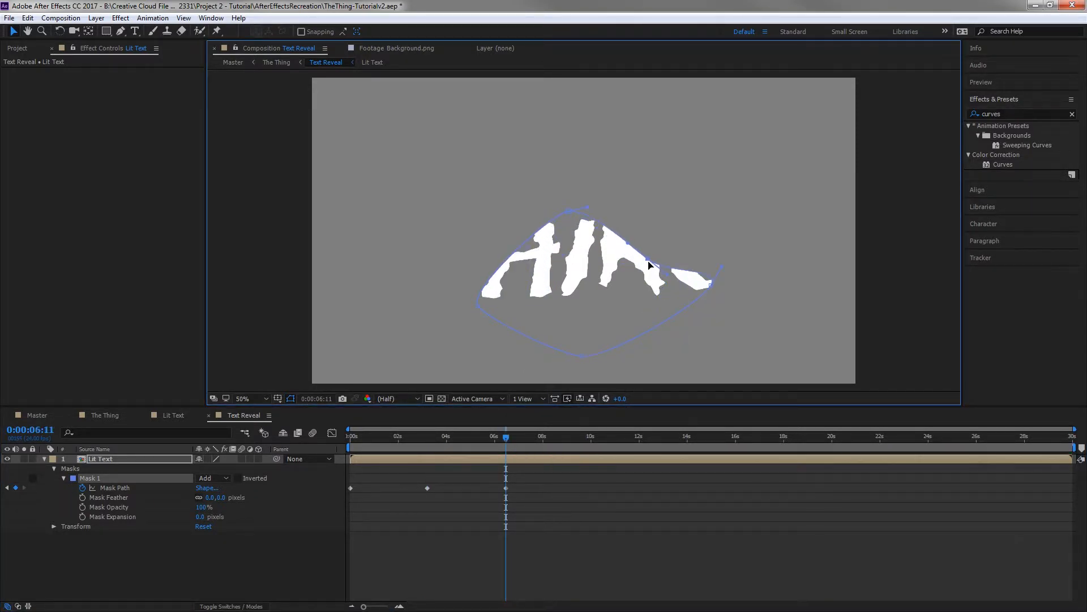
At 0:00:11:13, extend the mask over the word THE, further across the G and down to the base of the large T.
{"action": "left_click", "coordinate": [628, 437]}
{"action": "left_click_drag", "start_coordinate": [569, 212], "coordinate": [597, 175]}
{"action": "left_click_drag", "start_coordinate": [648, 260], "coordinate": [661, 238]}
{"action": "left_click_drag", "start_coordinate": [713, 285], "coordinate": [743, 287]}
{"action": "left_click_drag", "start_coordinate": [611, 359], "coordinate": [629, 362]}
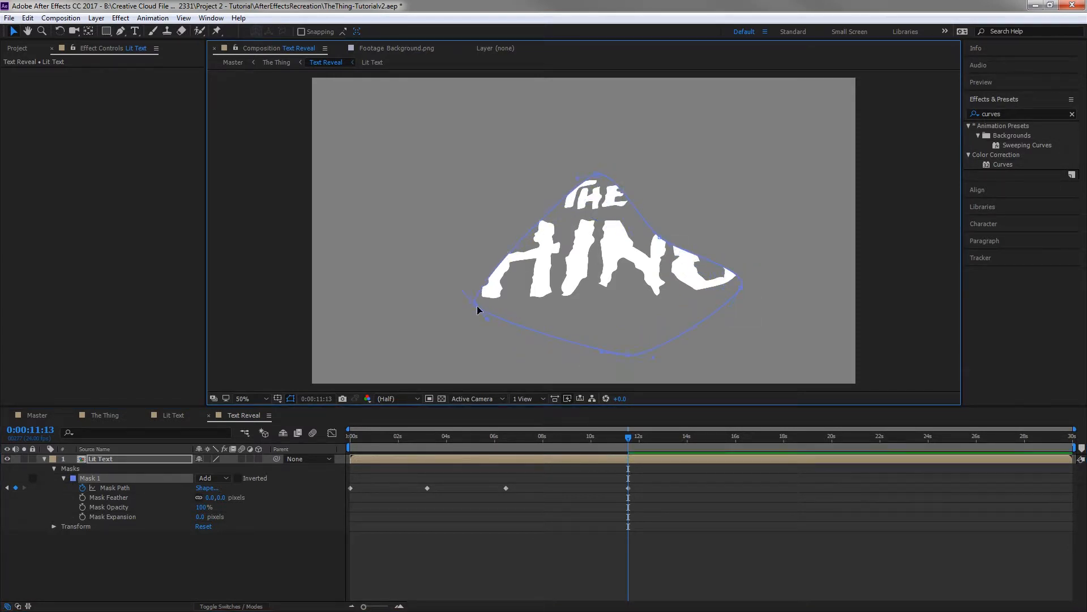
{"action": "left_click_drag", "start_coordinate": [478, 308], "coordinate": [454, 295]}
At 0:00:14:04, bulge the mask's sides outward to uncover more of the large T and the G.
{"action": "left_click", "coordinate": [684, 437]}
{"action": "left_click_drag", "start_coordinate": [686, 439], "coordinate": [691, 437]}
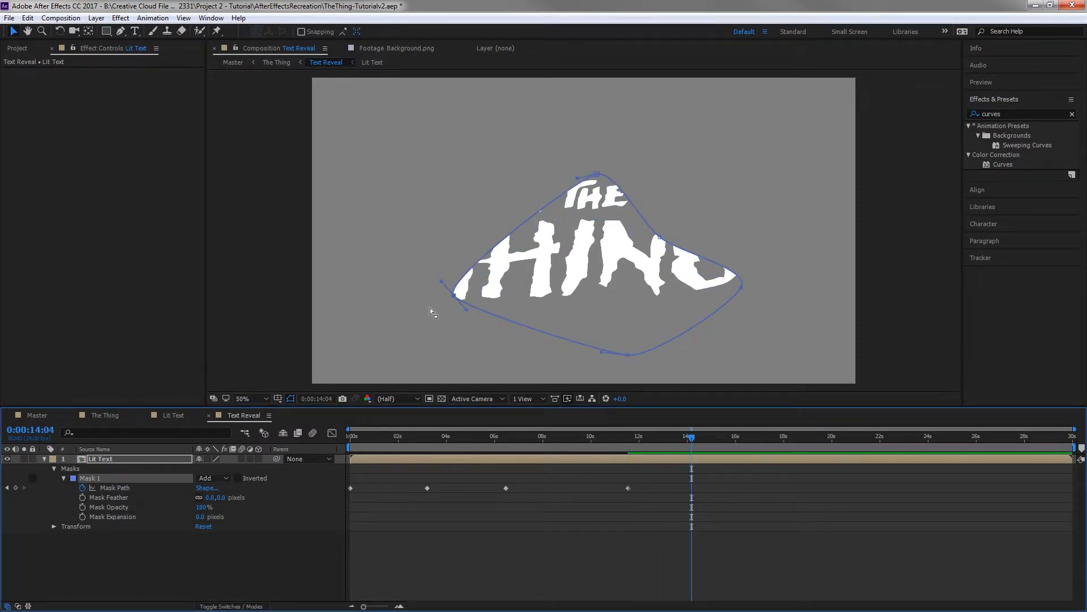
{"action": "left_click_drag", "start_coordinate": [442, 281], "coordinate": [432, 228]}
{"action": "left_click", "coordinate": [742, 287]}
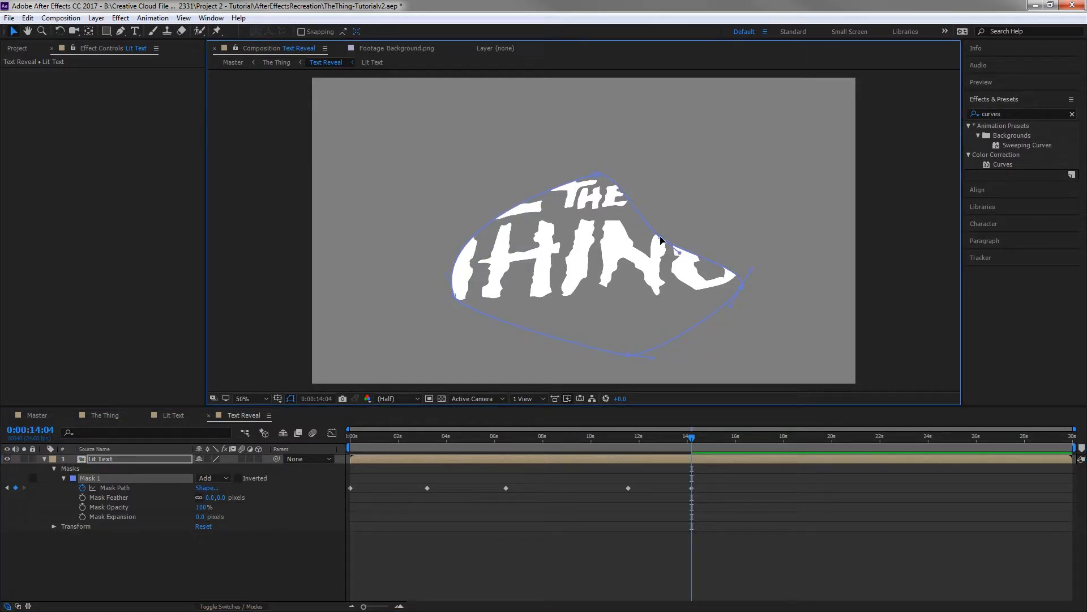
{"action": "left_click_drag", "start_coordinate": [660, 237], "coordinate": [685, 210]}
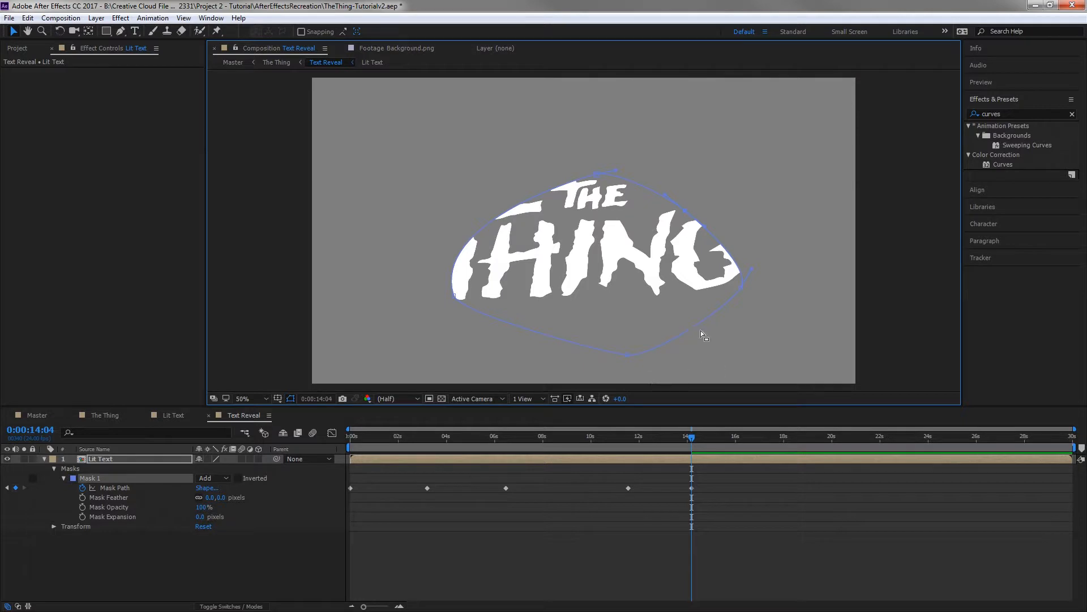
Back at 0:00:00:00, draw a second closed, rounded pen mask on the Lit Text layer above the large T's left arm.
{"action": "left_click_drag", "start_coordinate": [715, 441], "coordinate": [293, 441]}
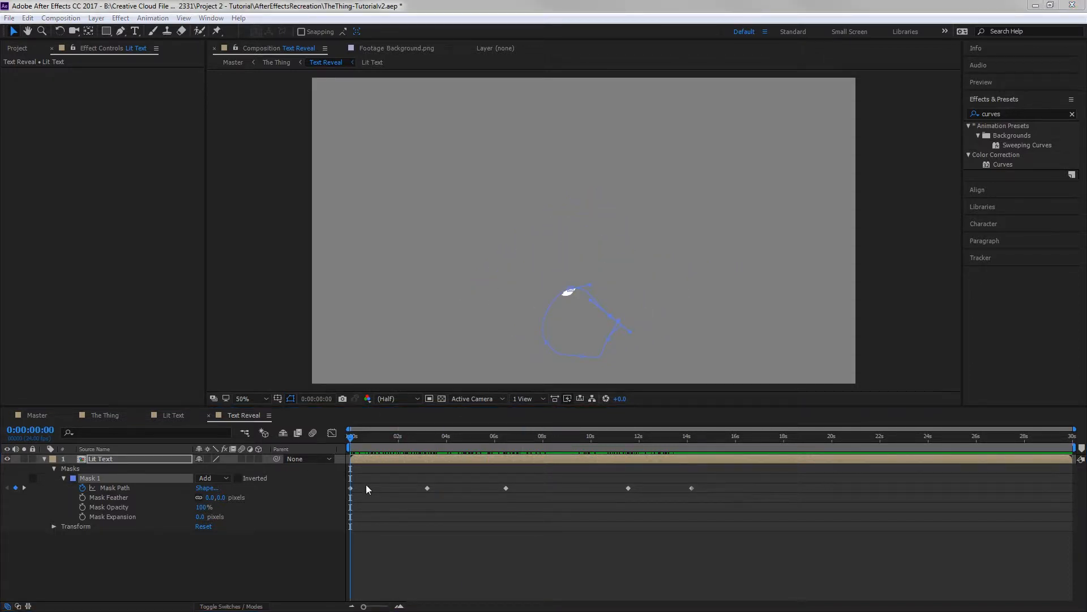
{"action": "left_click", "coordinate": [101, 458]}
{"action": "key", "text": "g"}
{"action": "left_click_drag", "start_coordinate": [377, 160], "coordinate": [384, 146]}
{"action": "left_click_drag", "start_coordinate": [413, 148], "coordinate": [433, 153]}
{"action": "left_click_drag", "start_coordinate": [436, 184], "coordinate": [435, 205]}
{"action": "left_click_drag", "start_coordinate": [372, 192], "coordinate": [359, 182]}
{"action": "left_click", "coordinate": [377, 161]}
{"action": "left_click", "coordinate": [100, 459]}
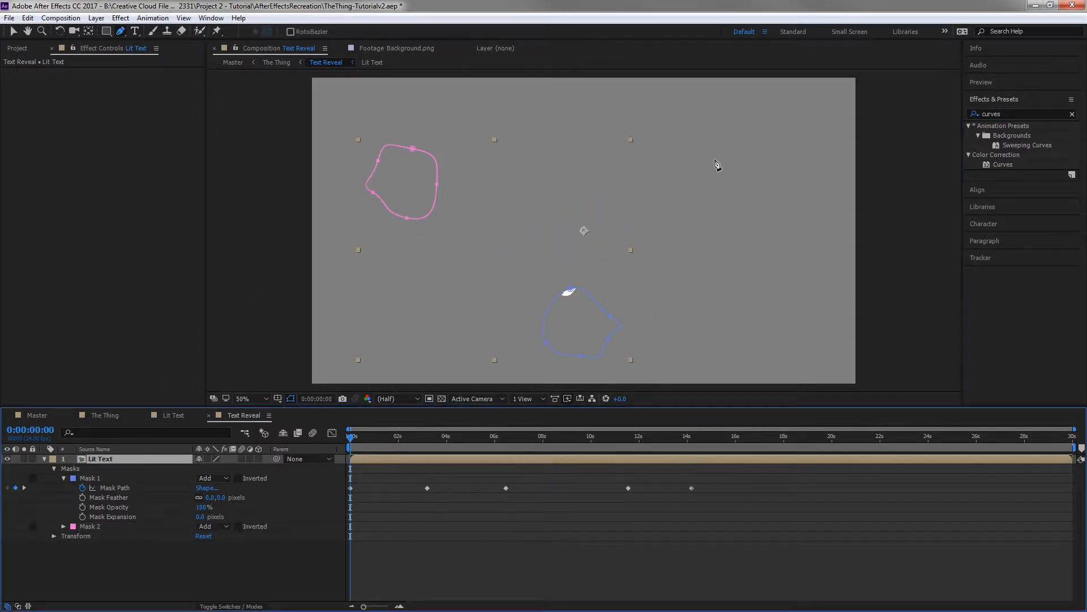
Draw a third closed, rounded pen mask on the Lit Text layer above the G at 0:00:00:00.
{"action": "left_click_drag", "start_coordinate": [721, 131], "coordinate": [762, 154]}
{"action": "left_click_drag", "start_coordinate": [784, 166], "coordinate": [787, 198]}
{"action": "left_click_drag", "start_coordinate": [771, 212], "coordinate": [745, 224]}
{"action": "left_click_drag", "start_coordinate": [720, 196], "coordinate": [696, 184]}
{"action": "mouse_move", "coordinate": [679, 159]}
{"action": "left_mouse_down"}
{"action": "mouse_move", "coordinate": [670, 135]}
{"action": "mouse_move", "coordinate": [750, 120]}
{"action": "left_mouse_up"}
Expand the properties of Mask 2 and Mask 3 and start keyframing both mask paths at 0:00:00:00.
{"action": "left_click", "coordinate": [64, 526]}
{"action": "left_click", "coordinate": [63, 575]}
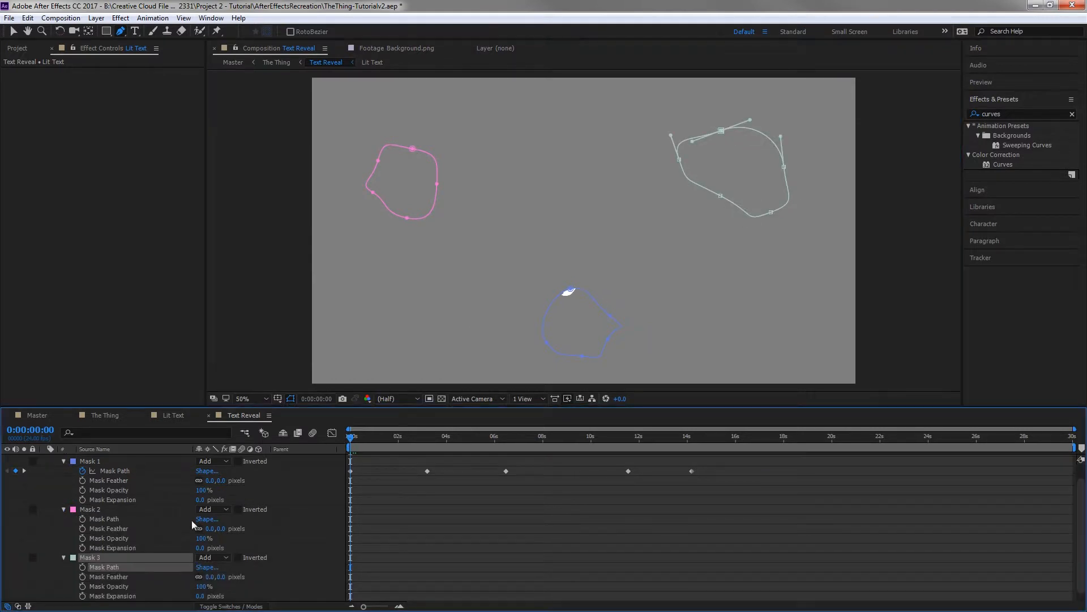
{"action": "left_click", "coordinate": [82, 567]}
{"action": "left_click", "coordinate": [82, 519]}
At about 2 seconds, pull Mask 2's lower points down and outward to uncover part of the large T's left arm.
{"action": "left_click_drag", "start_coordinate": [350, 438], "coordinate": [398, 438]}
{"action": "key", "text": "v"}
{"action": "left_click_drag", "start_coordinate": [406, 218], "coordinate": [403, 259]}
{"action": "left_click_drag", "start_coordinate": [373, 192], "coordinate": [349, 202]}
At 0:00:03:12 and about 5 seconds, stretch Mask 2 right and downward to uncover most of the large T.
{"action": "left_click_drag", "start_coordinate": [398, 438], "coordinate": [435, 437]}
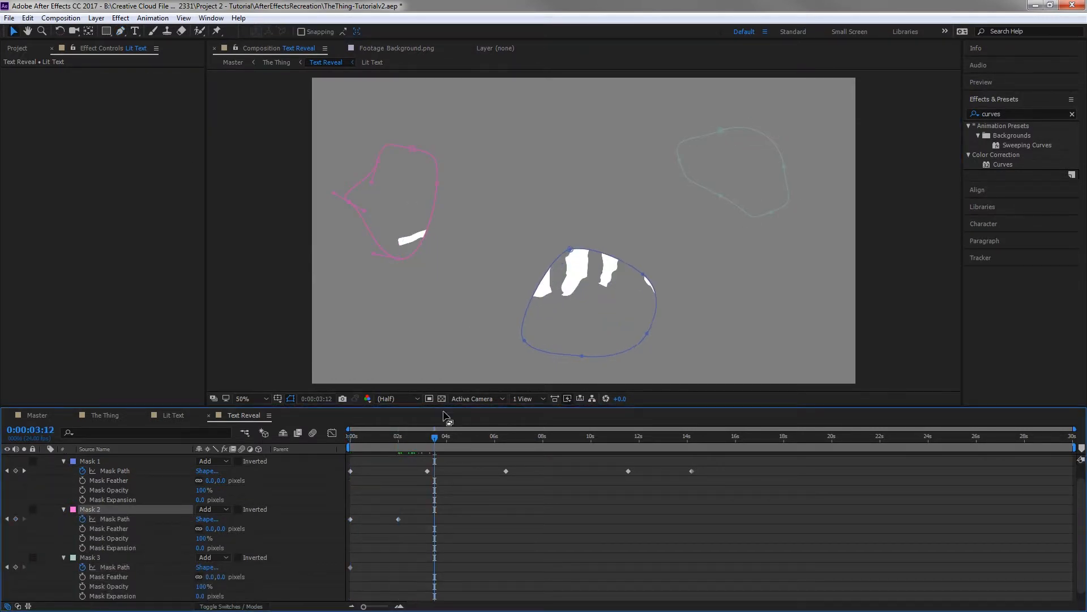
{"action": "left_click_drag", "start_coordinate": [436, 183], "coordinate": [488, 227]}
{"action": "left_click_drag", "start_coordinate": [412, 148], "coordinate": [487, 153]}
{"action": "left_click_drag", "start_coordinate": [434, 438], "coordinate": [475, 438]}
{"action": "left_click_drag", "start_coordinate": [403, 259], "coordinate": [433, 344]}
{"action": "left_click_drag", "start_coordinate": [488, 228], "coordinate": [523, 231]}
{"action": "left_click_drag", "start_coordinate": [488, 153], "coordinate": [512, 160]}
At 0:00:07:05 and 0:00:09:23, extend Mask 2's right side past the T's crossbar and over part of the H.
{"action": "left_click_drag", "start_coordinate": [475, 438], "coordinate": [524, 441]}
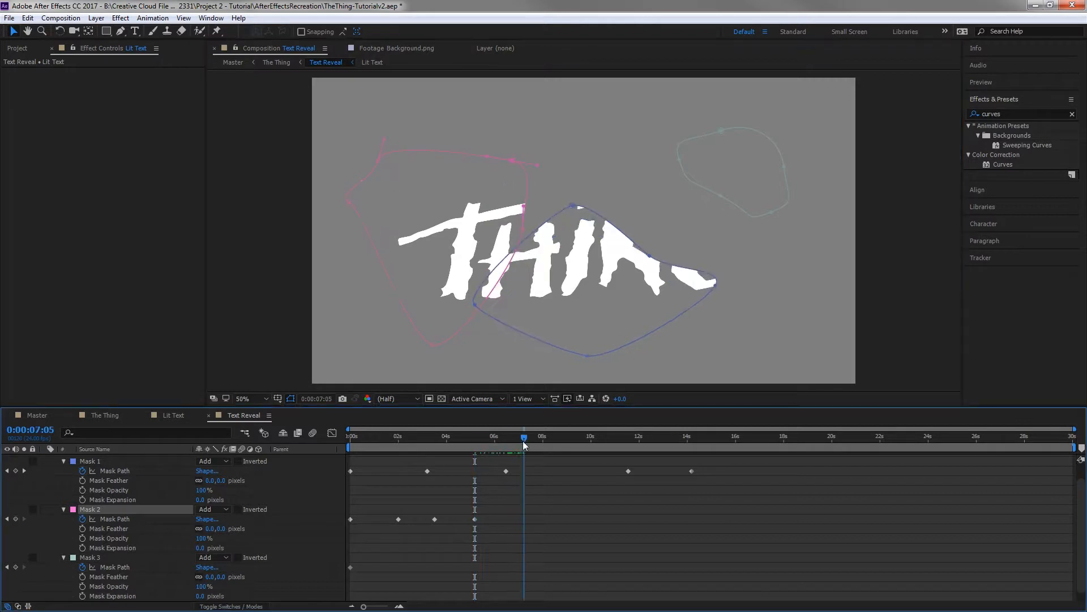
{"action": "left_click_drag", "start_coordinate": [512, 161], "coordinate": [531, 174]}
{"action": "left_click_drag", "start_coordinate": [523, 231], "coordinate": [527, 233]}
{"action": "left_click_drag", "start_coordinate": [524, 438], "coordinate": [590, 438]}
{"action": "left_click_drag", "start_coordinate": [525, 231], "coordinate": [552, 243]}
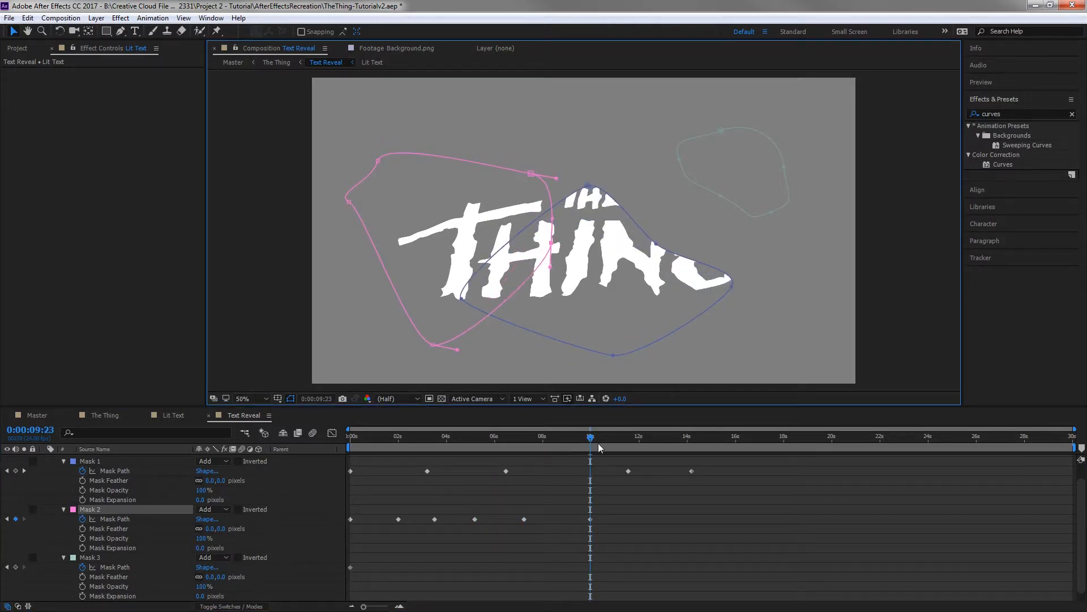
Lower Mask 3's bottom point slightly at 0:00:00:00 and pull it over the top of the G at 0:00:00:17.
{"action": "left_click_drag", "start_coordinate": [590, 439], "coordinate": [297, 447]}
{"action": "left_click_drag", "start_coordinate": [721, 196], "coordinate": [737, 211]}
{"action": "left_click_drag", "start_coordinate": [350, 440], "coordinate": [367, 440]}
{"action": "left_click_drag", "start_coordinate": [737, 211], "coordinate": [729, 231]}
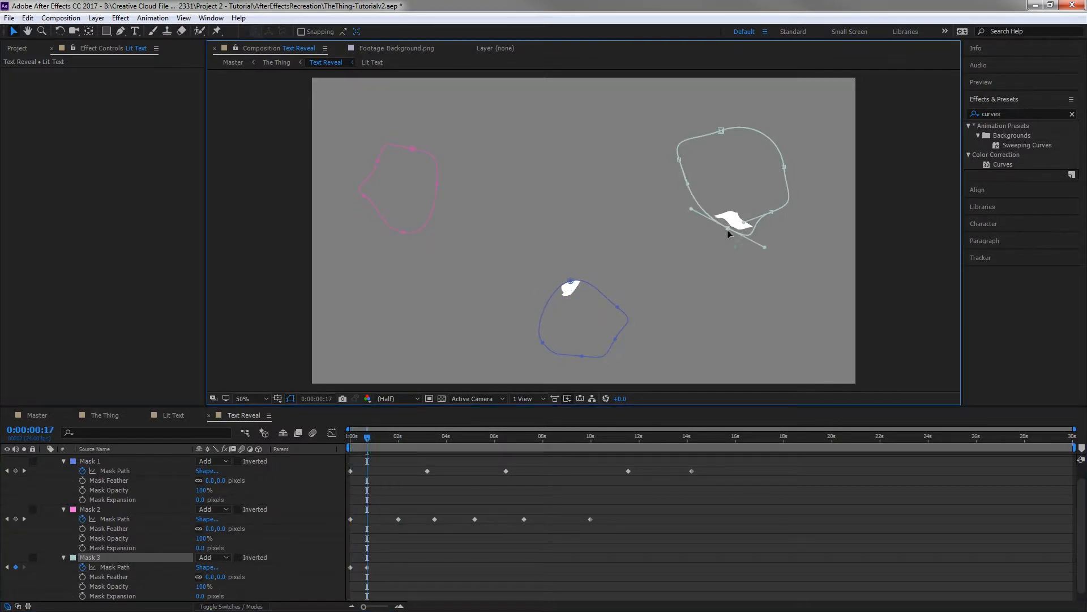
At about 2, 4.5 and 7 seconds, extend Mask 3 leftward, below the G and outward at its lower-right corner.
{"action": "left_click_drag", "start_coordinate": [367, 439], "coordinate": [403, 439]}
{"action": "left_click_drag", "start_coordinate": [680, 161], "coordinate": [632, 175]}
{"action": "left_click_drag", "start_coordinate": [403, 439], "coordinate": [458, 439]}
{"action": "left_click_drag", "start_coordinate": [728, 229], "coordinate": [721, 304]}
{"action": "left_click_drag", "start_coordinate": [457, 439], "coordinate": [514, 439]}
{"action": "left_click_drag", "start_coordinate": [771, 213], "coordinate": [802, 261]}
From about 10 to 15 seconds, keyframe Mask 3 leftward across the word THE, lowering its bottom point at 0:00:12:08.
{"action": "left_click_drag", "start_coordinate": [514, 439], "coordinate": [588, 439]}
{"action": "left_click_drag", "start_coordinate": [633, 177], "coordinate": [614, 189]}
{"action": "left_click_drag", "start_coordinate": [587, 439], "coordinate": [647, 439]}
{"action": "left_click_drag", "start_coordinate": [614, 189], "coordinate": [593, 192]}
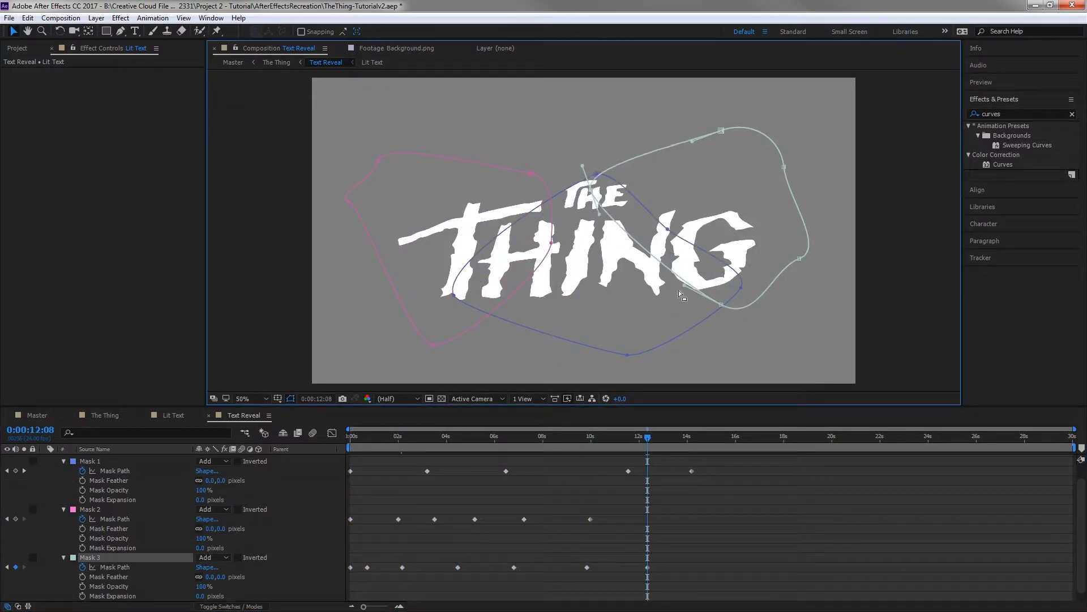
{"action": "left_click_drag", "start_coordinate": [721, 305], "coordinate": [717, 330]}
{"action": "left_click_drag", "start_coordinate": [647, 439], "coordinate": [715, 439]}
{"action": "left_click_drag", "start_coordinate": [591, 191], "coordinate": [546, 194]}
Play the three-mask text reveal from 0:00:00:00 to check its timing.
{"action": "left_click_drag", "start_coordinate": [715, 439], "coordinate": [350, 439]}
{"action": "left_click", "coordinate": [92, 462]}
{"action": "left_click", "coordinate": [569, 288]}
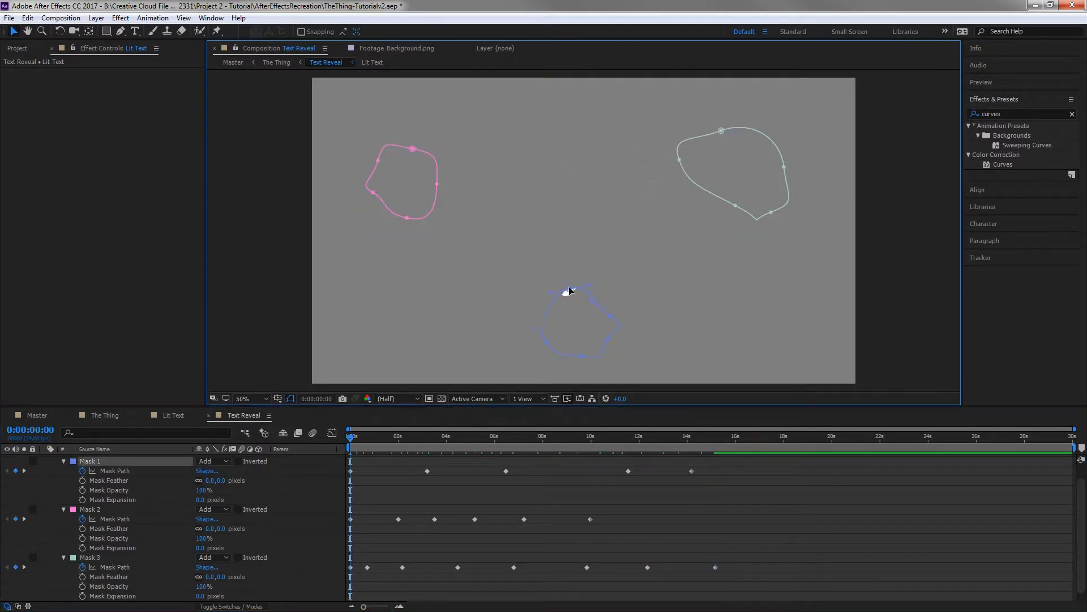
{"action": "key", "text": "space"}
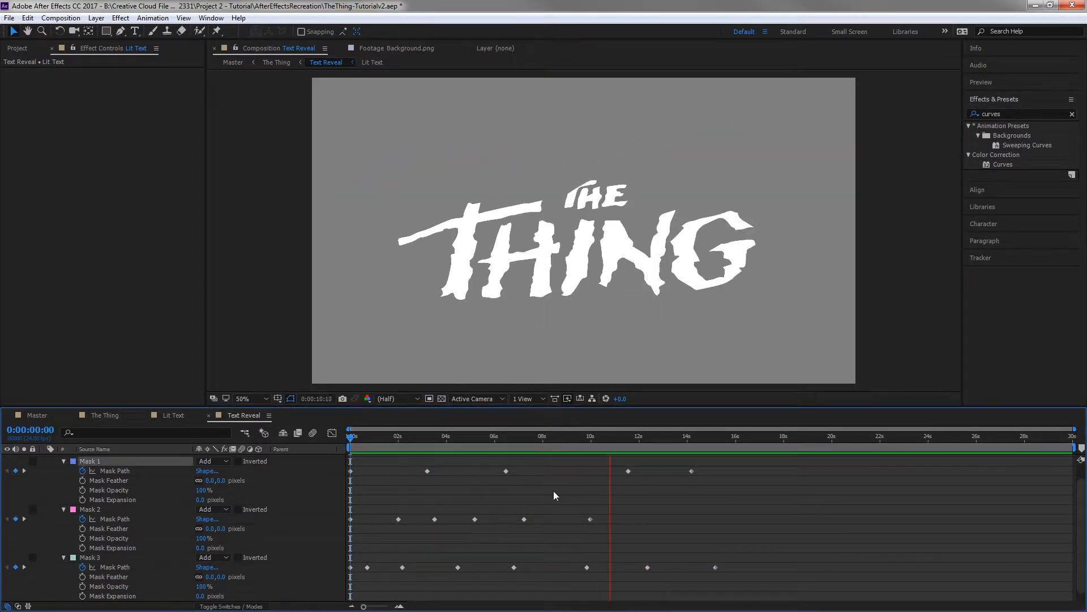
{"action": "key", "text": "space"}
Compress the later mask path keyframes of all three masks toward earlier times, ending Mask 3's last one near 14 seconds.
{"action": "left_click_drag", "start_coordinate": [735, 591], "coordinate": [214, 444]}
{"action": "left_click", "coordinate": [777, 577]}
{"action": "left_click_drag", "start_coordinate": [744, 439], "coordinate": [658, 465]}
{"action": "left_click_drag", "start_coordinate": [729, 589], "coordinate": [674, 462]}
{"action": "left_click_drag", "start_coordinate": [715, 567], "coordinate": [615, 462]}
{"action": "left_click_drag", "start_coordinate": [727, 462], "coordinate": [566, 595]}
{"action": "left_click_drag", "start_coordinate": [701, 558], "coordinate": [683, 557]}
Preview the retimed reveal from the start and park the playhead at 0:00:16:08.
{"action": "left_click_drag", "start_coordinate": [658, 439], "coordinate": [350, 441]}
{"action": "key", "text": "space"}
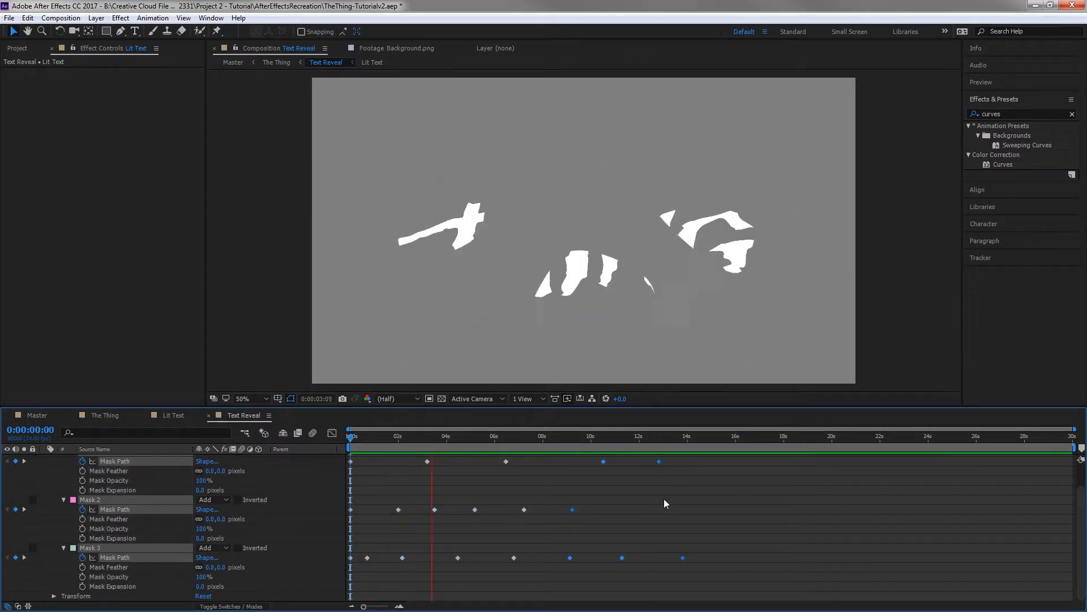
{"action": "key", "text": "space"}
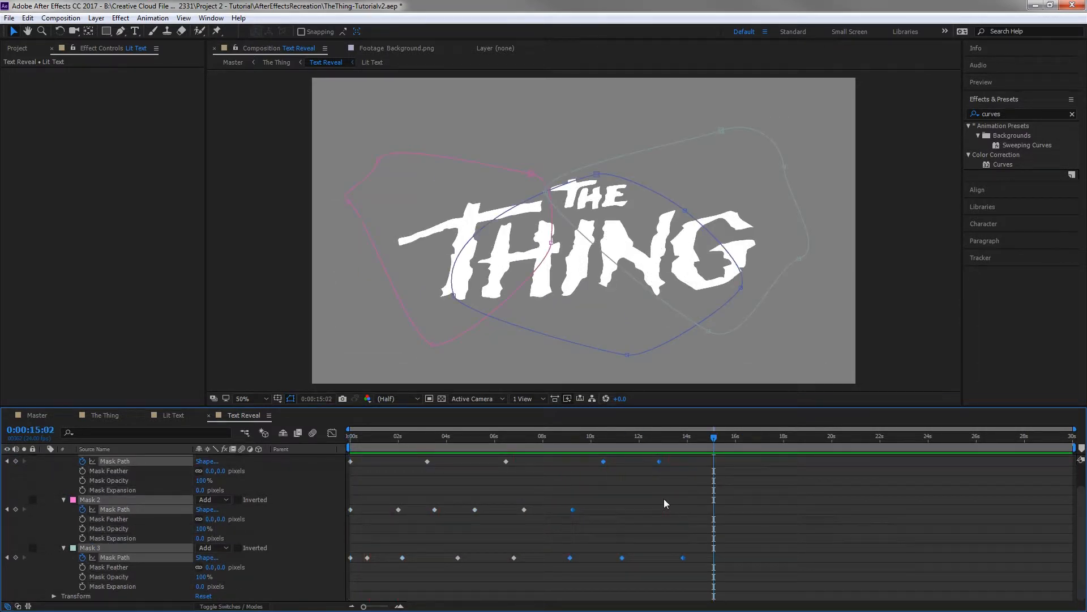
{"action": "left_click_drag", "start_coordinate": [708, 446], "coordinate": [743, 491]}
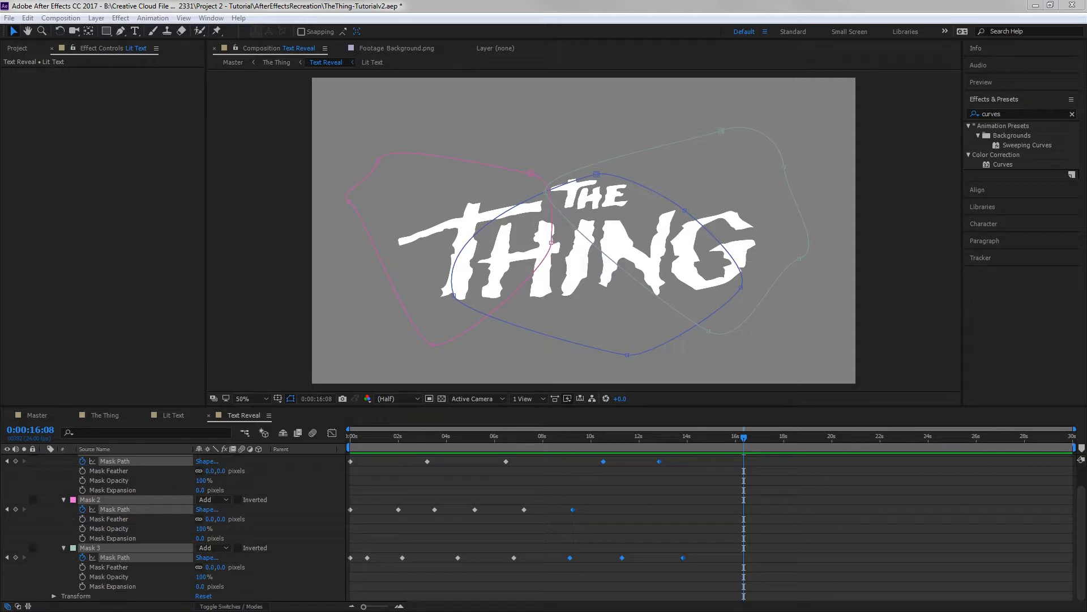
In The Thing composition, add a second Text Reveal layer above the adjustment layer and apply Hue/Saturation to it.
{"action": "type", "text": "hue"}
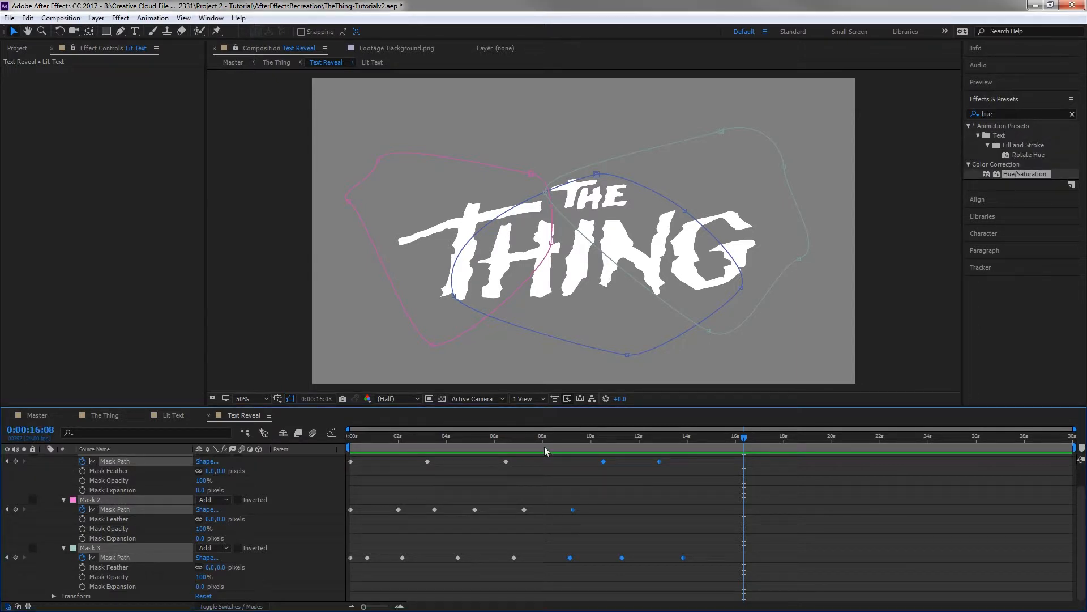
{"action": "left_click", "coordinate": [105, 417]}
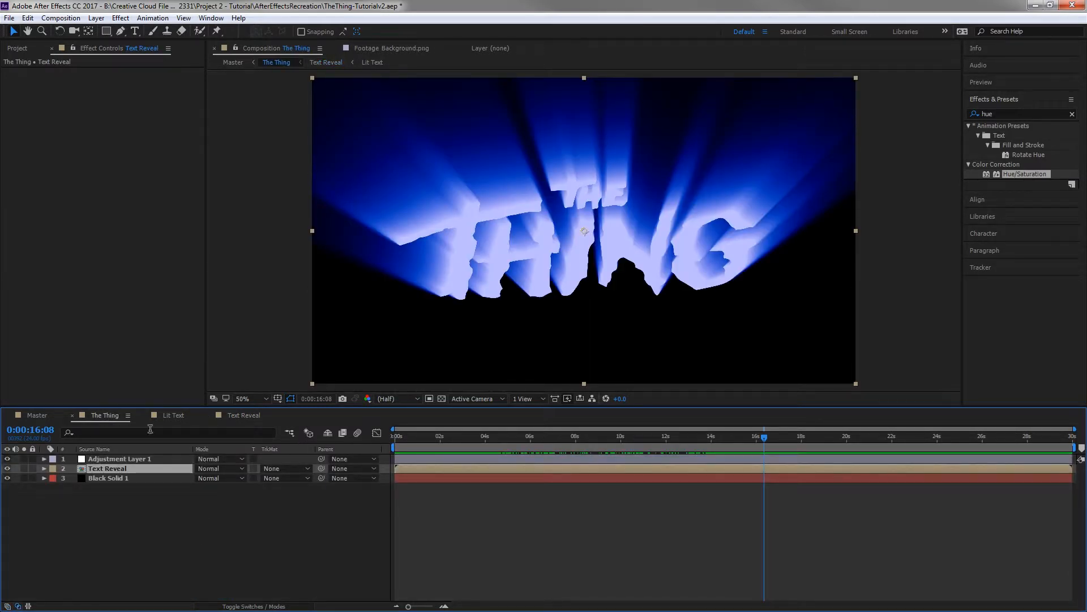
{"action": "left_click", "coordinate": [15, 52]}
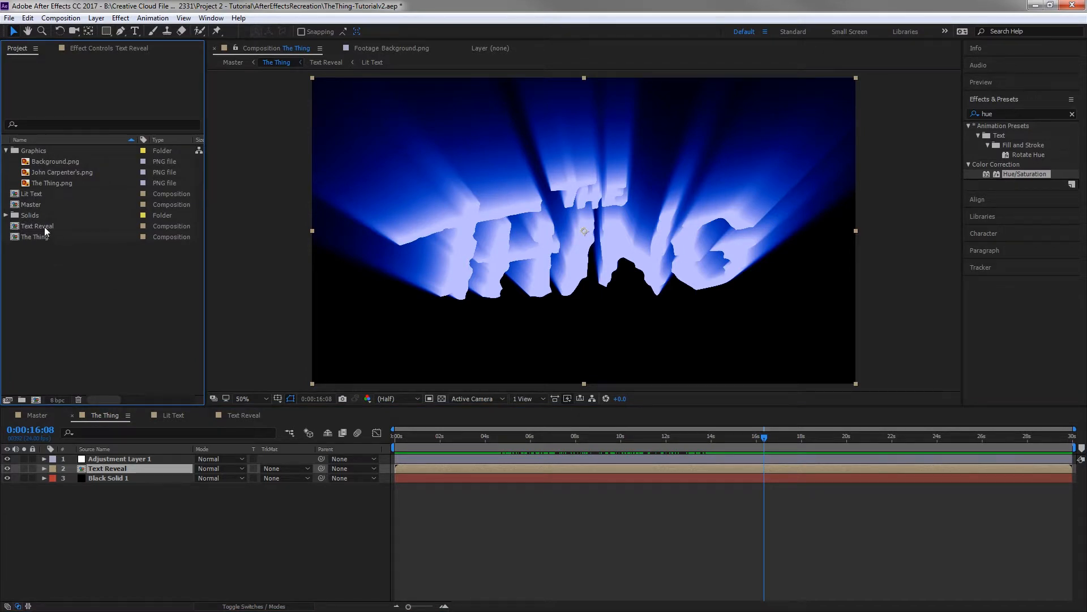
{"action": "left_click_drag", "start_coordinate": [43, 226], "coordinate": [134, 454]}
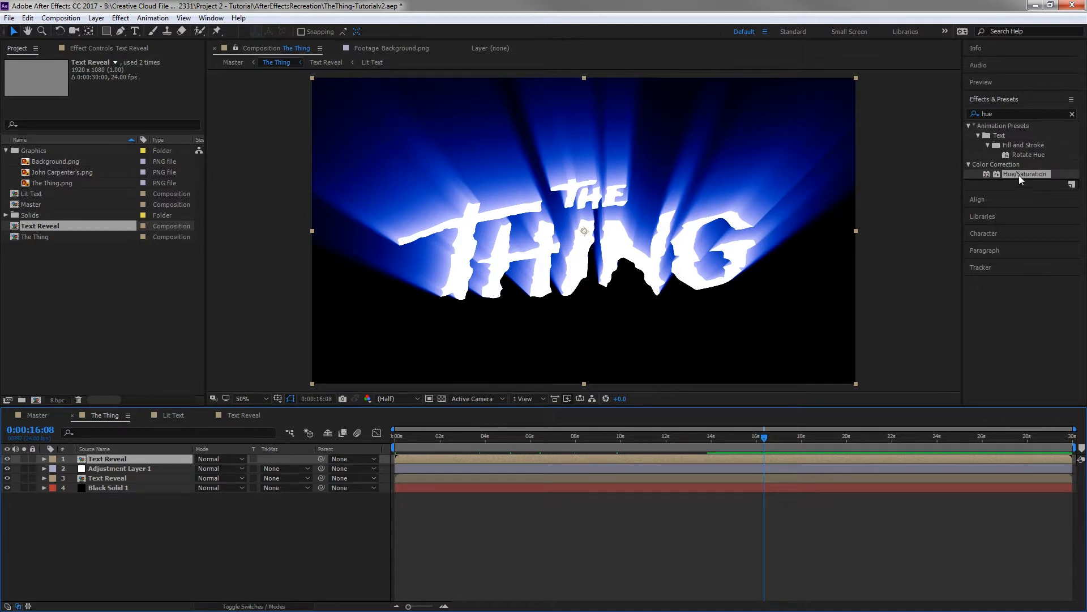
{"action": "left_click_drag", "start_coordinate": [1018, 175], "coordinate": [138, 457]}
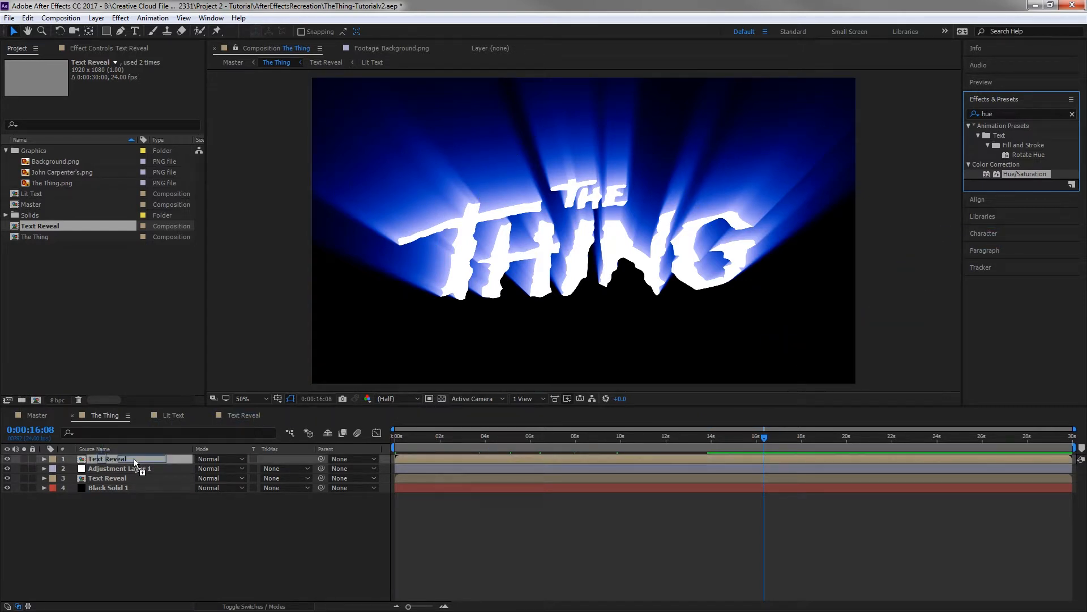
{"action": "left_click_drag", "start_coordinate": [134, 458], "coordinate": [134, 457]}
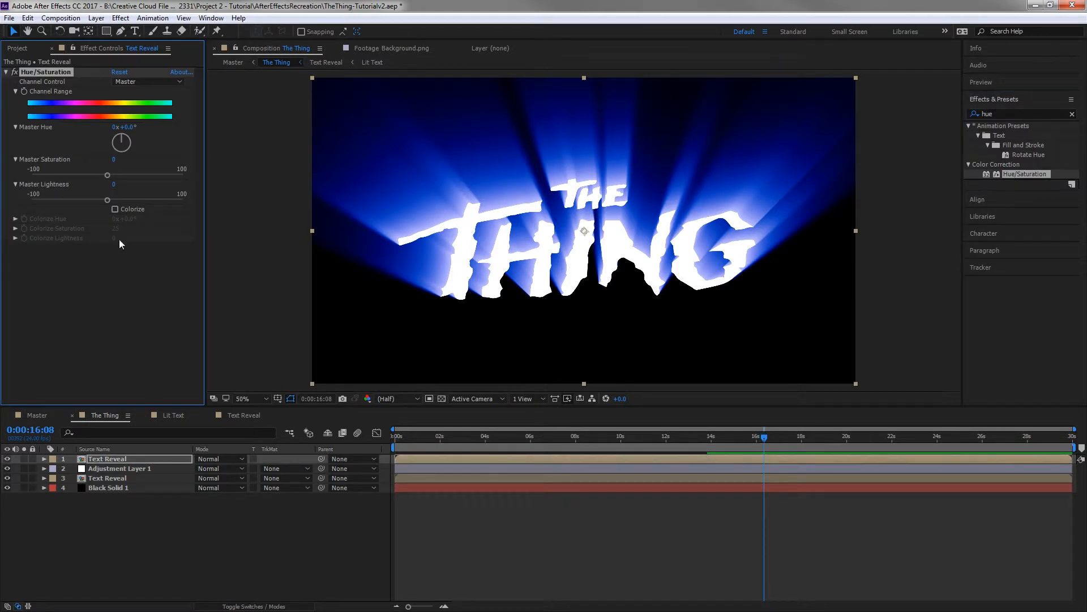
Colorize the top Text Reveal layer with hue 227°, saturation 100 and lightness -15.
{"action": "left_click", "coordinate": [114, 209]}
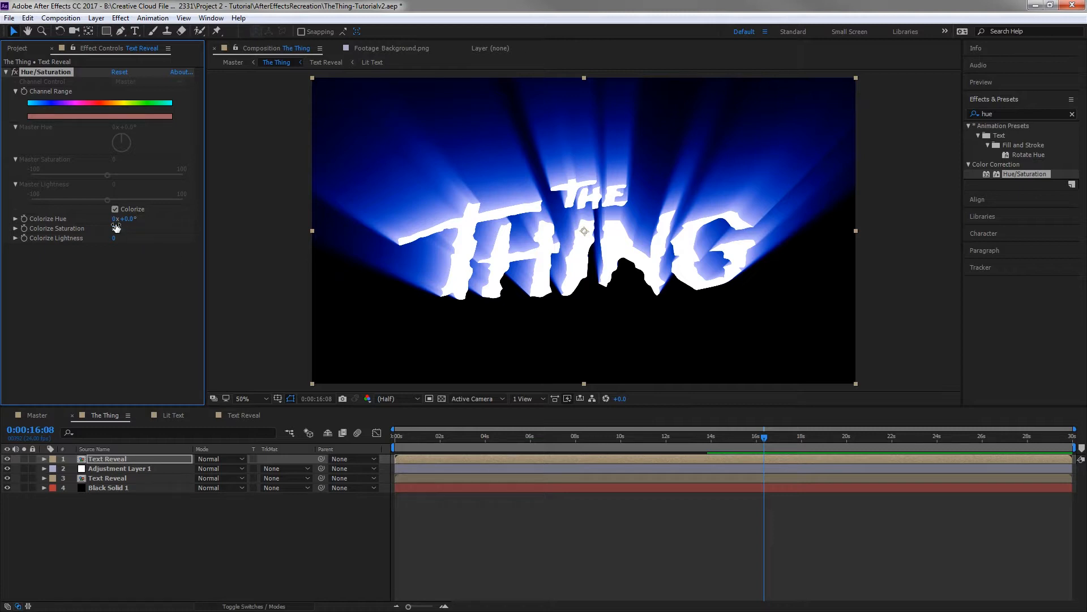
{"action": "left_click_drag", "start_coordinate": [115, 242], "coordinate": [308, 240]}
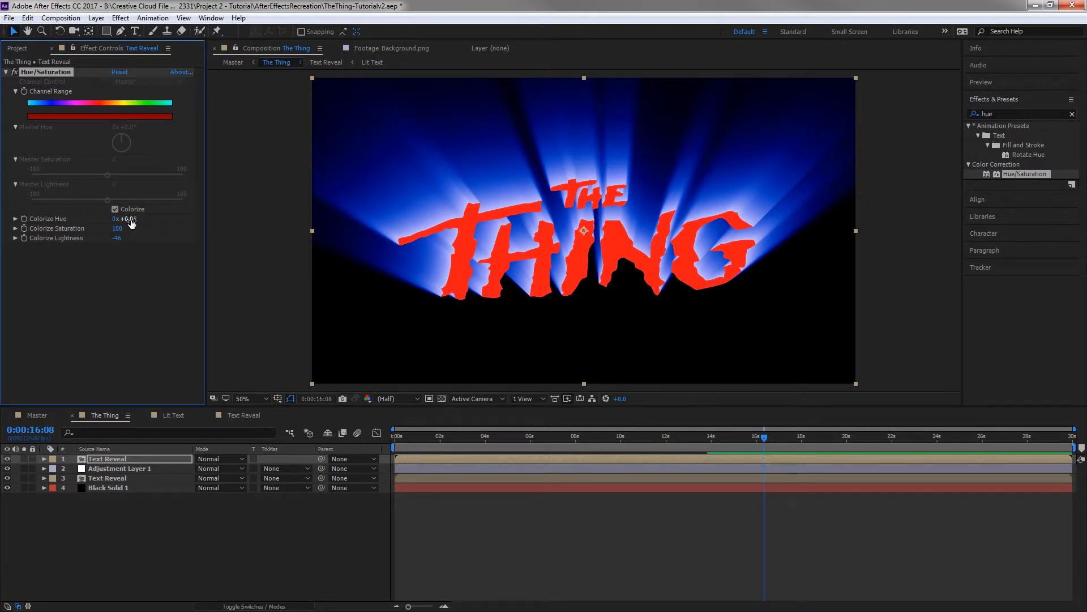
{"action": "left_click_drag", "start_coordinate": [131, 223], "coordinate": [242, 208]}
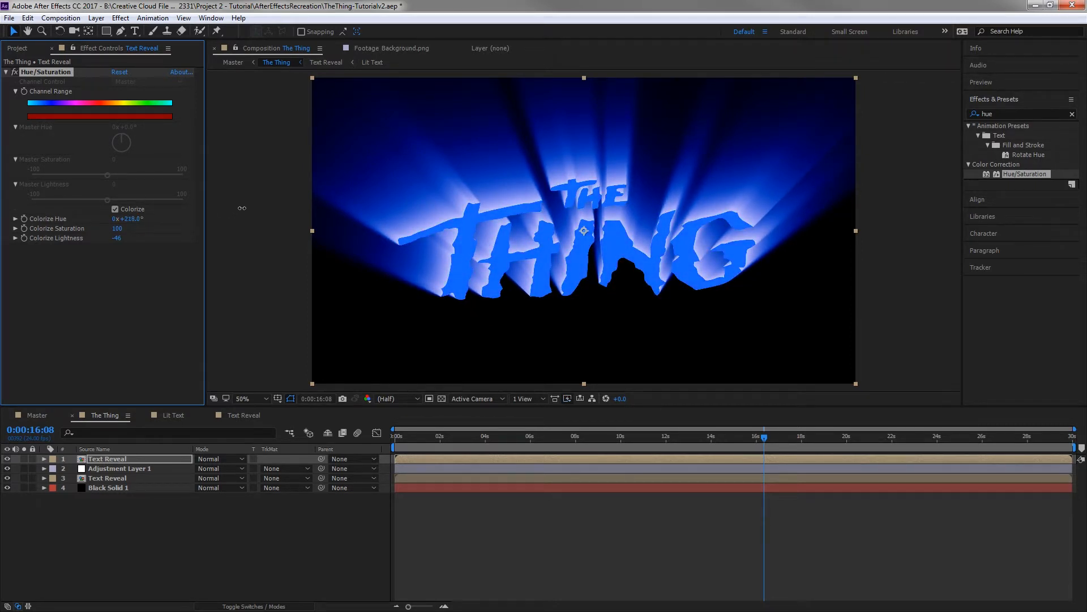
{"action": "left_click_drag", "start_coordinate": [119, 241], "coordinate": [141, 223]}
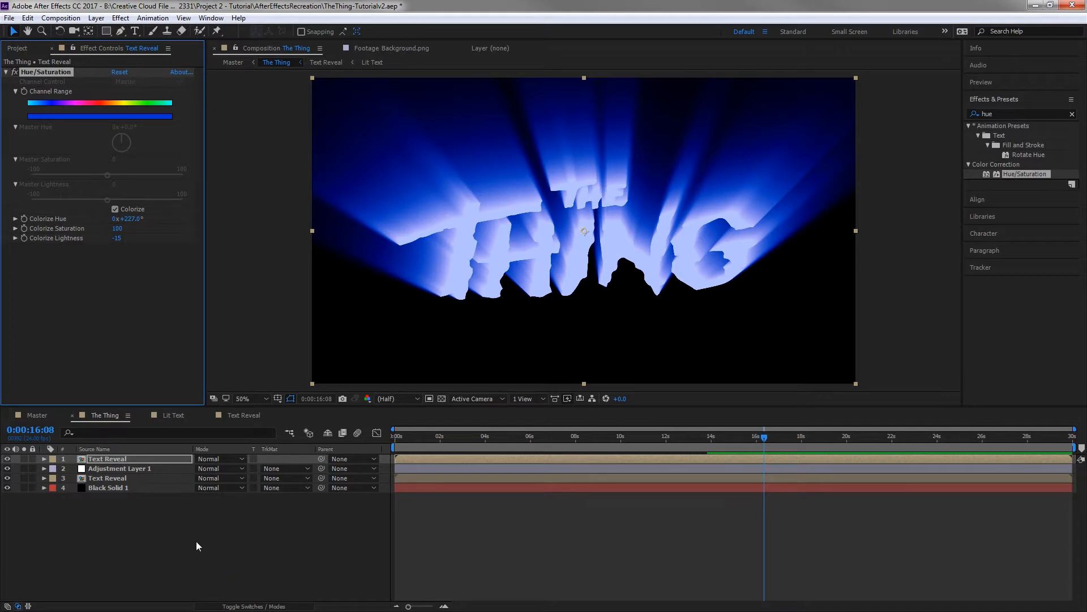
On Adjustment Layer 1, set Change Color's Lightness Transform to -13 and add a Fast Box Blur effect after Curves.
{"action": "left_click", "coordinate": [136, 471]}
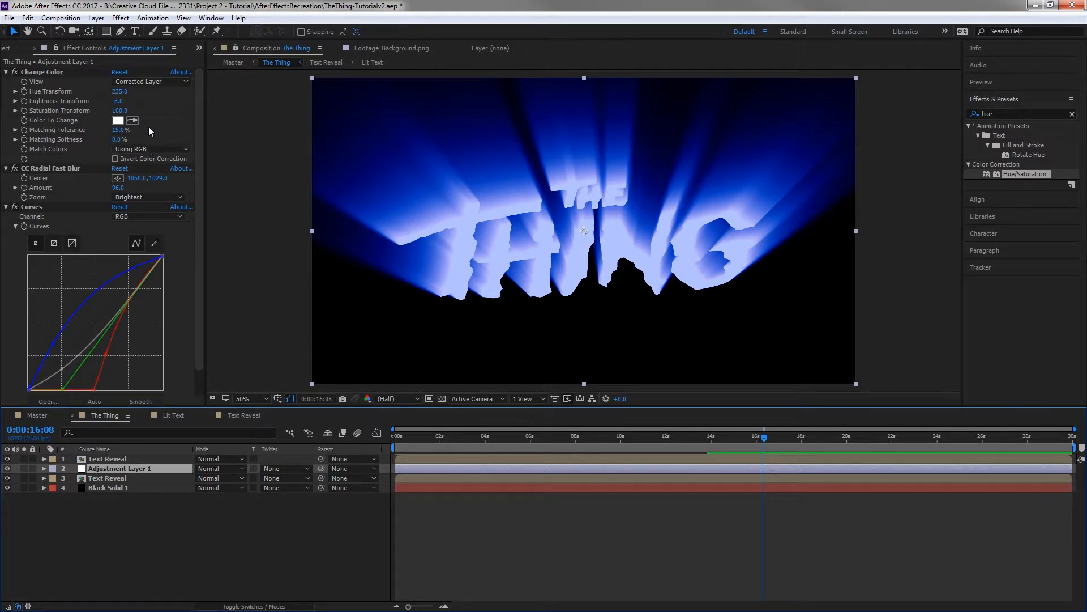
{"action": "left_click_drag", "start_coordinate": [117, 101], "coordinate": [113, 101]}
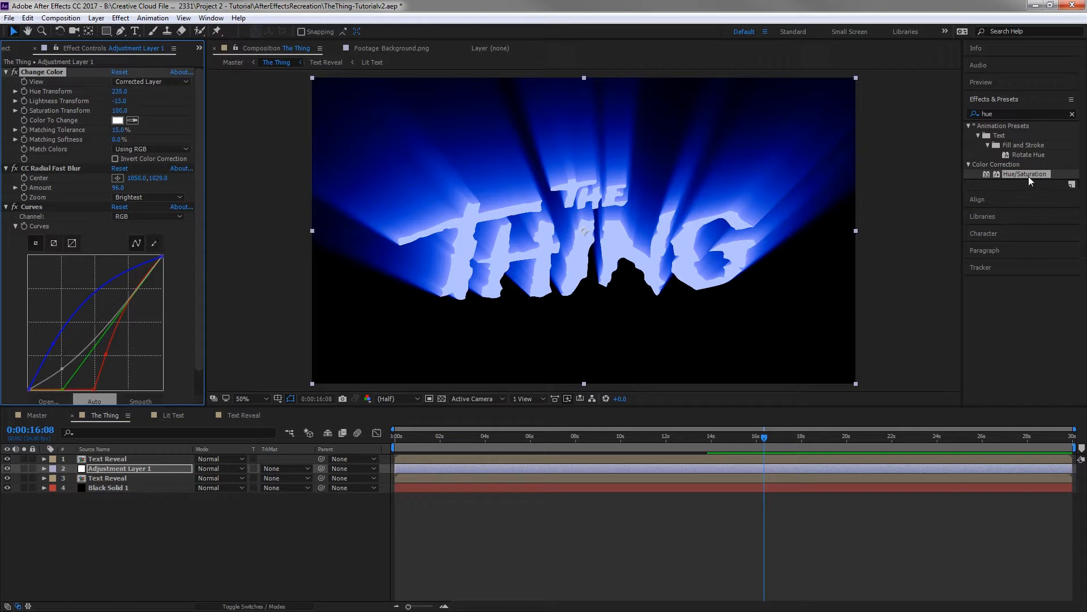
{"action": "left_click", "coordinate": [1018, 112]}
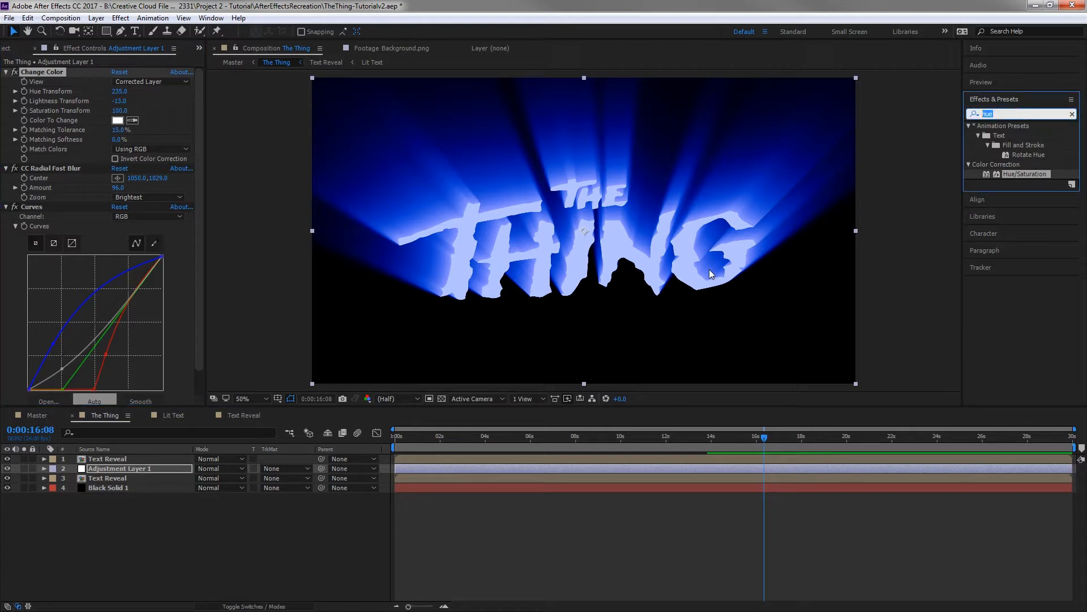
{"action": "type", "text": "box blur"}
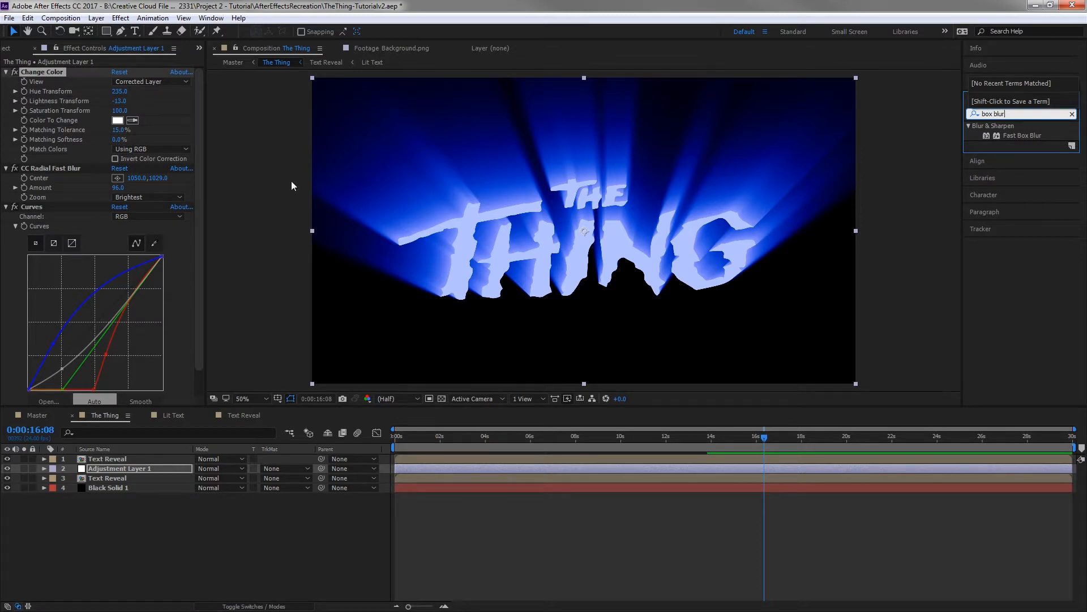
{"action": "left_click", "coordinate": [6, 210]}
{"action": "left_click", "coordinate": [5, 207]}
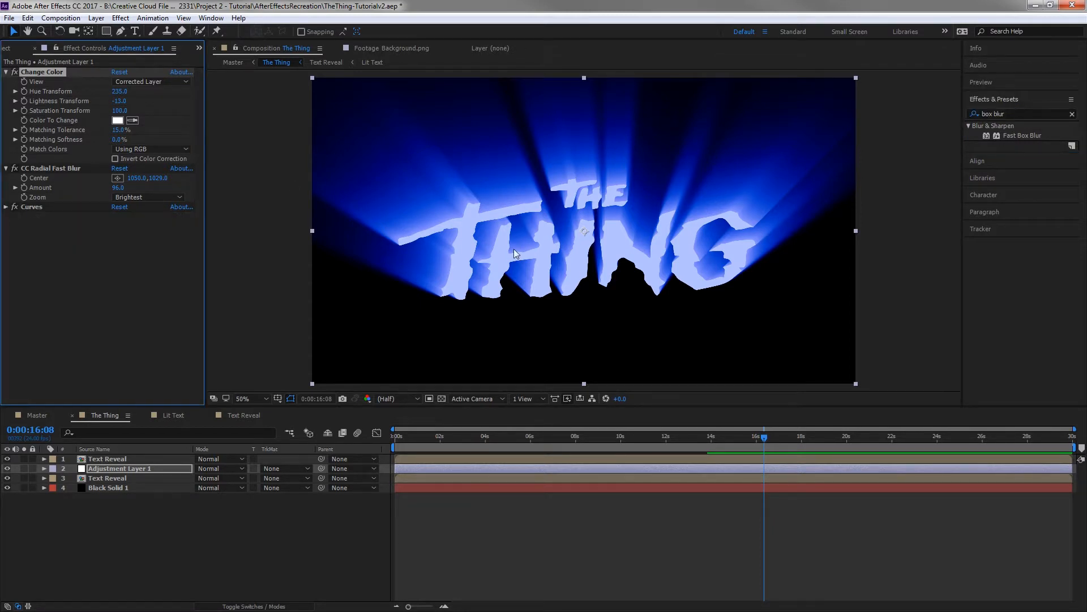
{"action": "mouse_move", "coordinate": [1014, 136]}
{"action": "left_mouse_down"}
{"action": "mouse_move", "coordinate": [578, 84]}
{"action": "mouse_move", "coordinate": [96, 286]}
{"action": "left_mouse_up"}
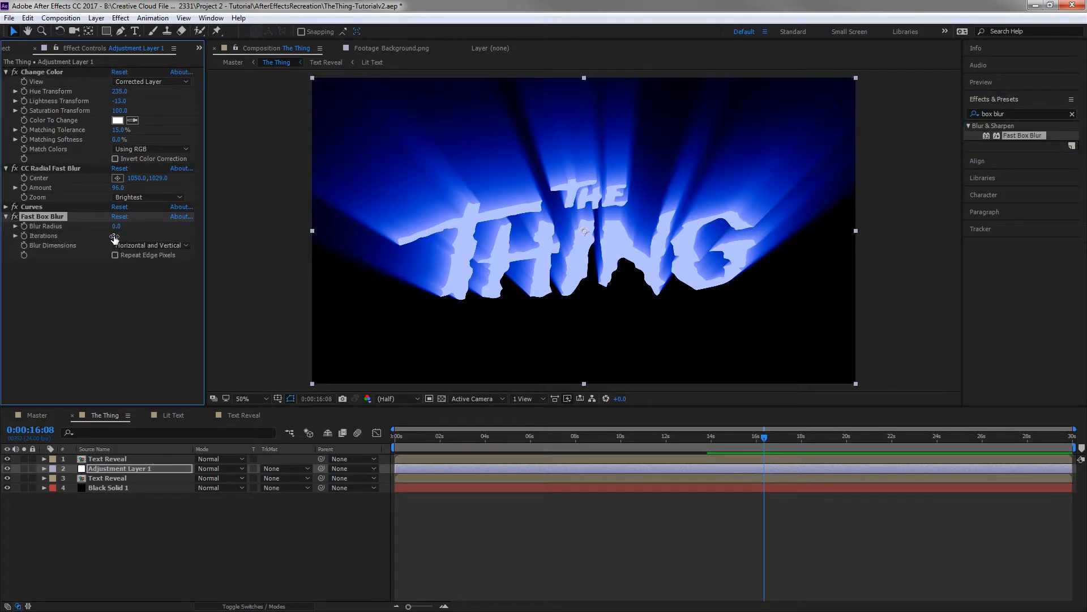
Set the Fast Box Blur to 1 iteration and a blur radius of 40, with Repeat Edge Pixels enabled.
{"action": "left_click_drag", "start_coordinate": [114, 238], "coordinate": [97, 236]}
{"action": "left_click", "coordinate": [116, 227]}
{"action": "type", "text": "57"}
{"action": "key", "text": "Return"}
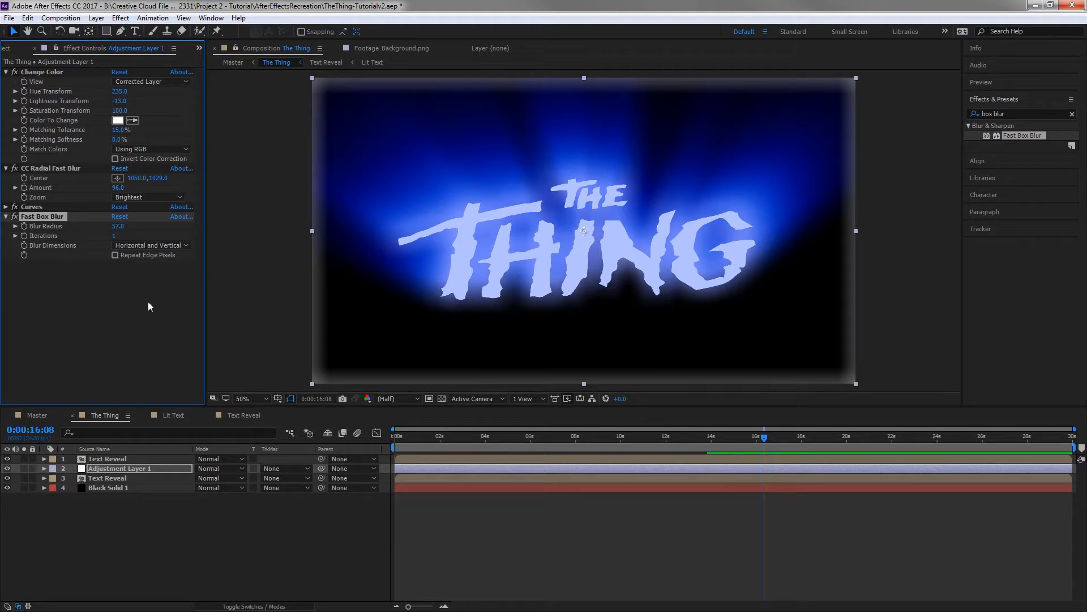
{"action": "left_click", "coordinate": [116, 255]}
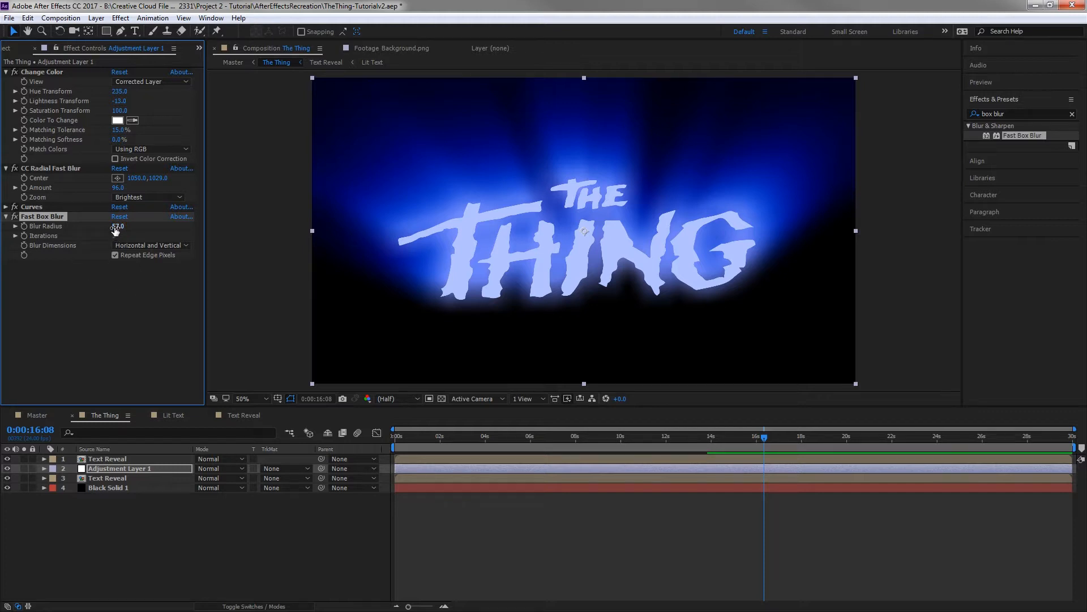
{"action": "left_click_drag", "start_coordinate": [118, 229], "coordinate": [110, 228]}
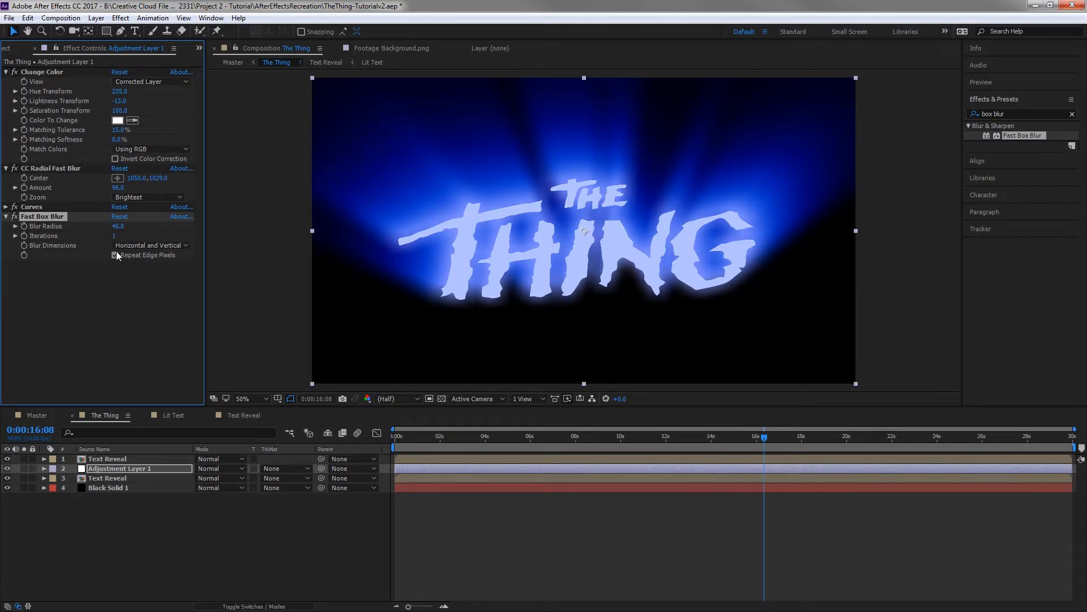
{"action": "left_click", "coordinate": [116, 254]}
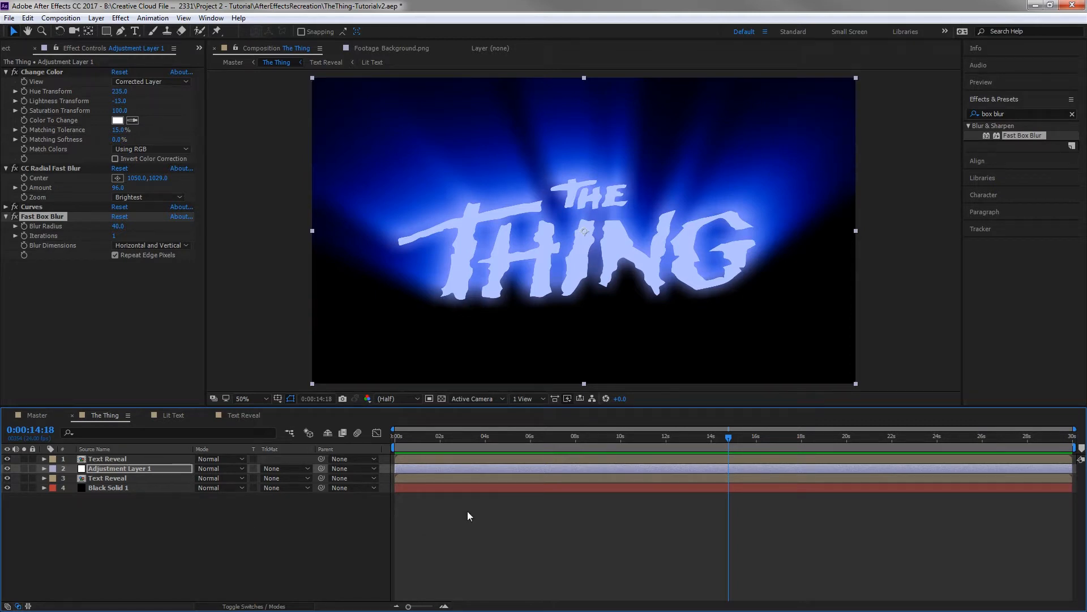
Preview the blurred light-ray reveal from 0:00:00:00 and open the Master composition.
{"action": "left_click_drag", "start_coordinate": [729, 440], "coordinate": [389, 457]}
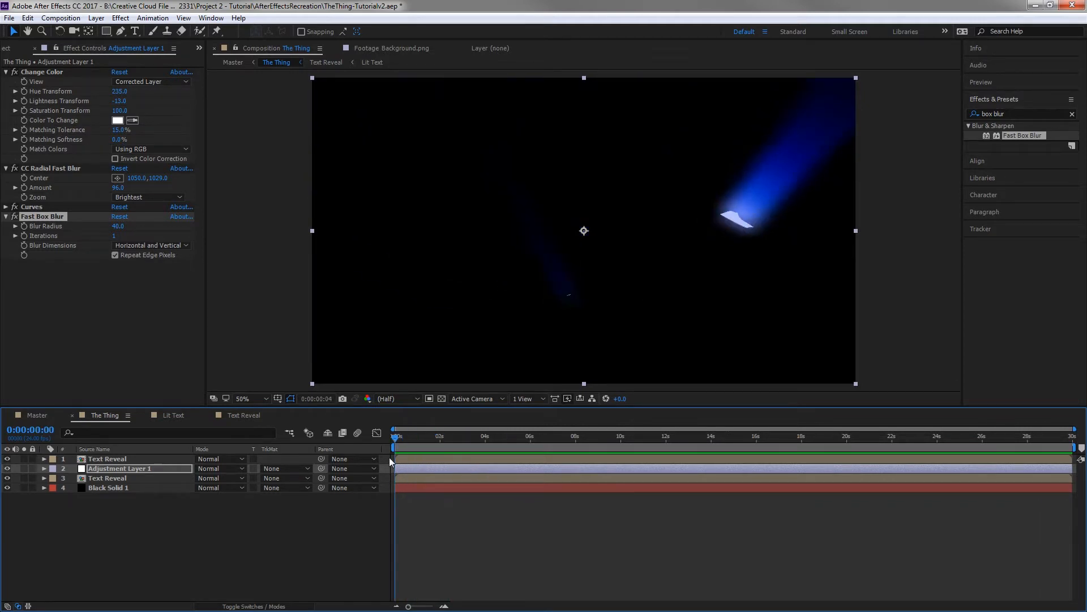
{"action": "key", "text": "space"}
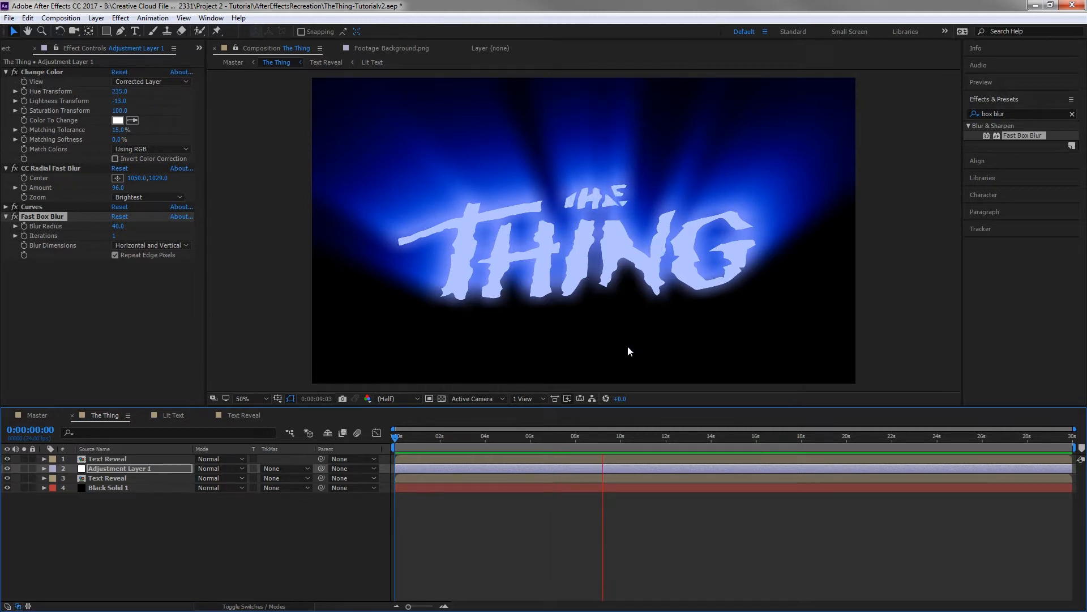
{"action": "key", "text": "space"}
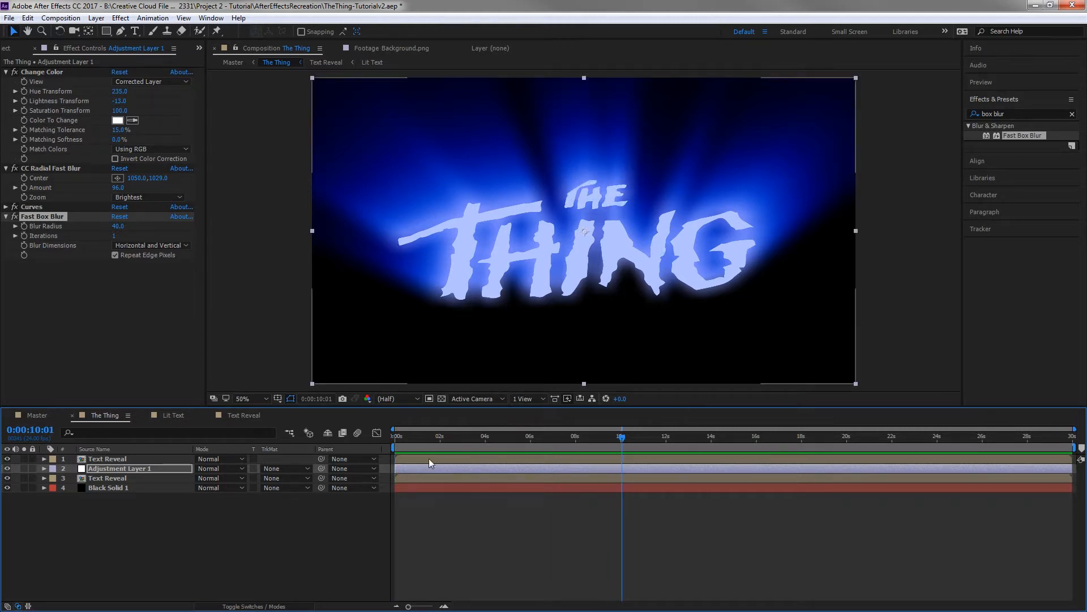
{"action": "left_click", "coordinate": [35, 415]}
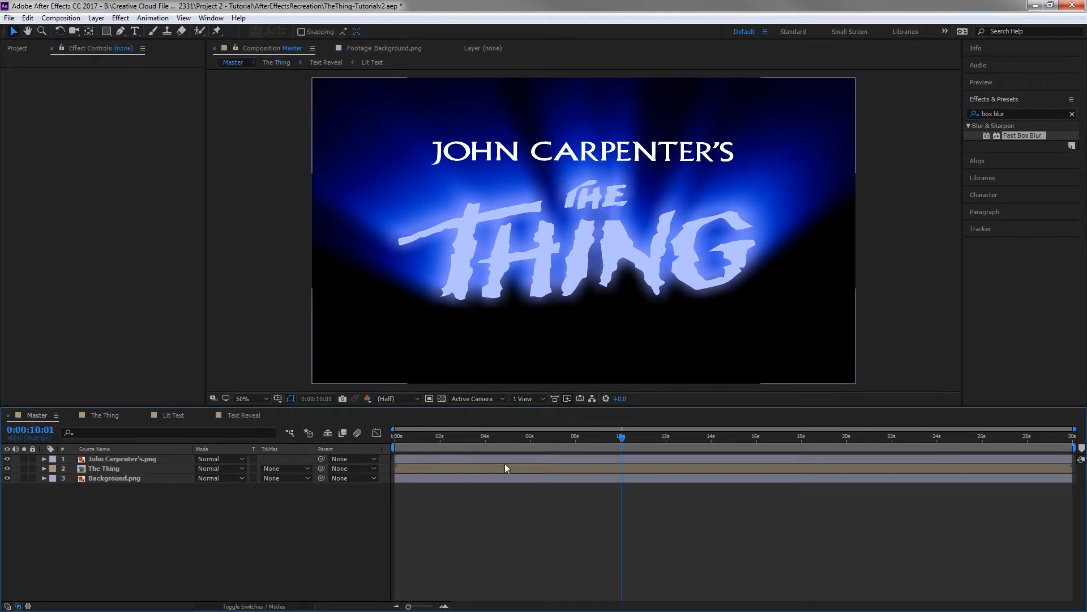
Play back the Master composition from 0:00:00:00 to review the title reveal.
{"action": "left_click_drag", "start_coordinate": [630, 436], "coordinate": [358, 447]}
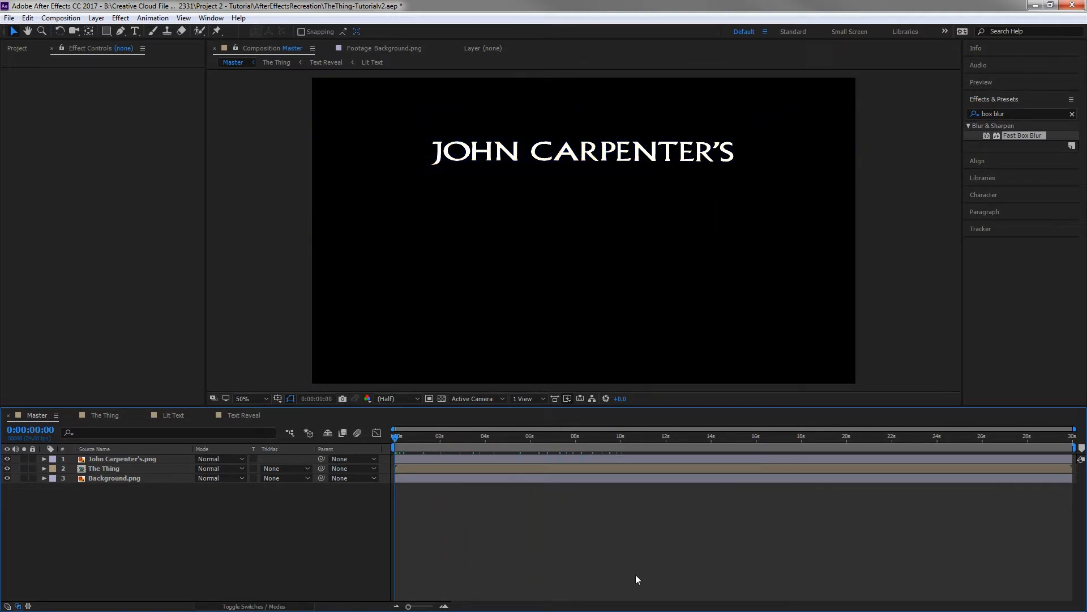
{"action": "key", "text": "space"}
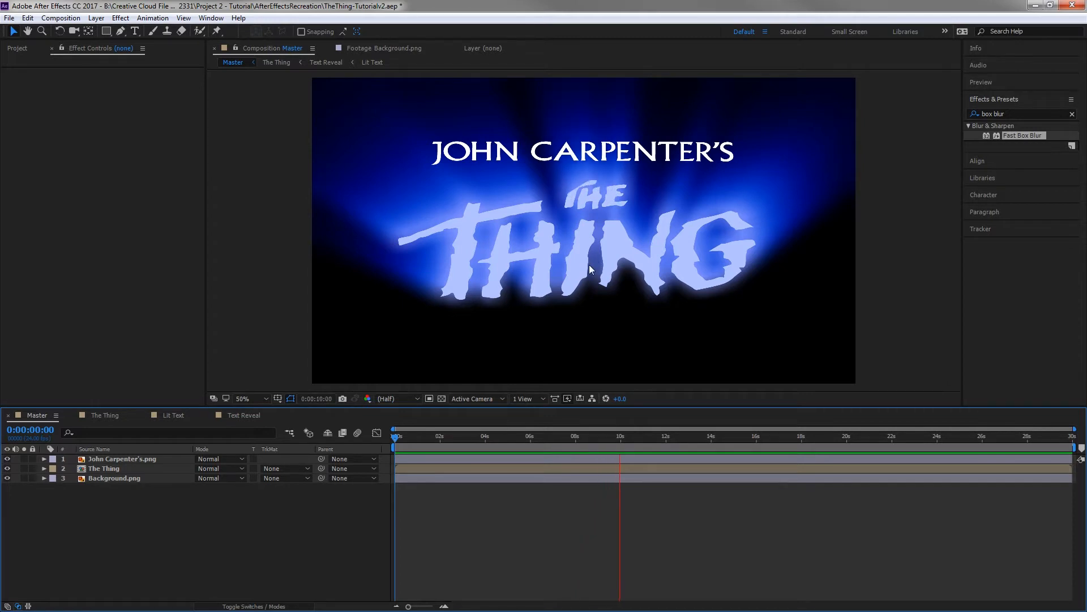
{"action": "key", "text": "space"}
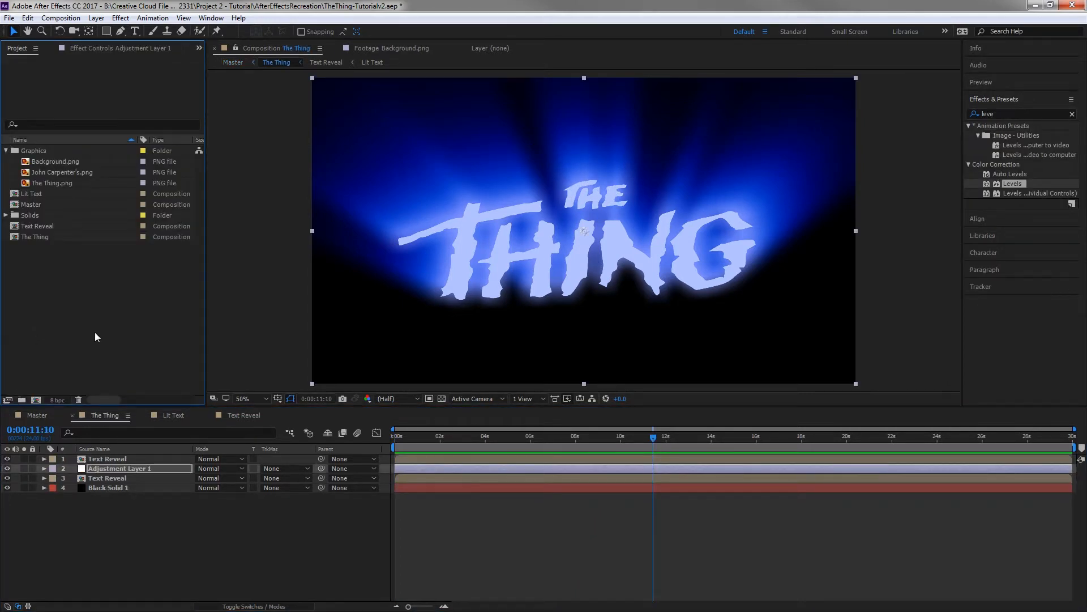
Duplicate The Thing composition in the project and rename the copy The Thing Mask.
{"action": "left_click", "coordinate": [43, 236]}
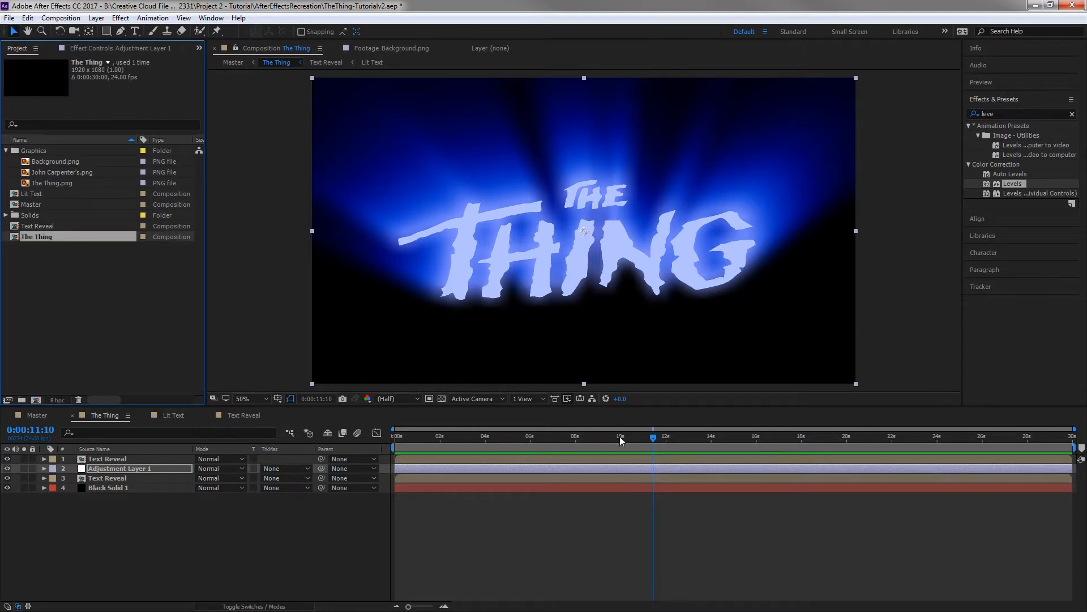
{"action": "left_click_drag", "start_coordinate": [463, 438], "coordinate": [394, 460]}
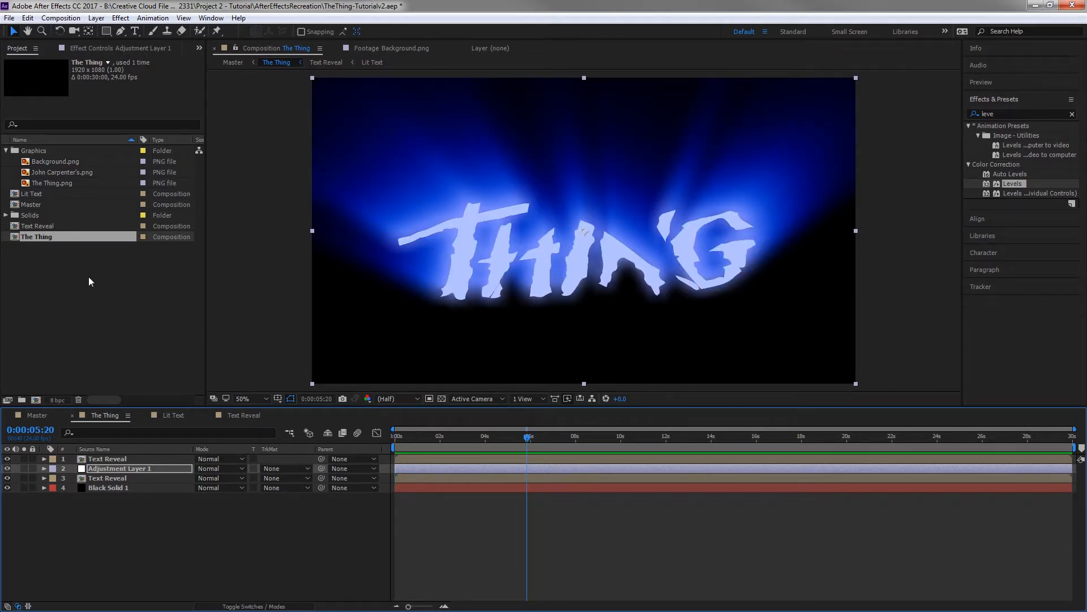
{"action": "left_click", "coordinate": [77, 267]}
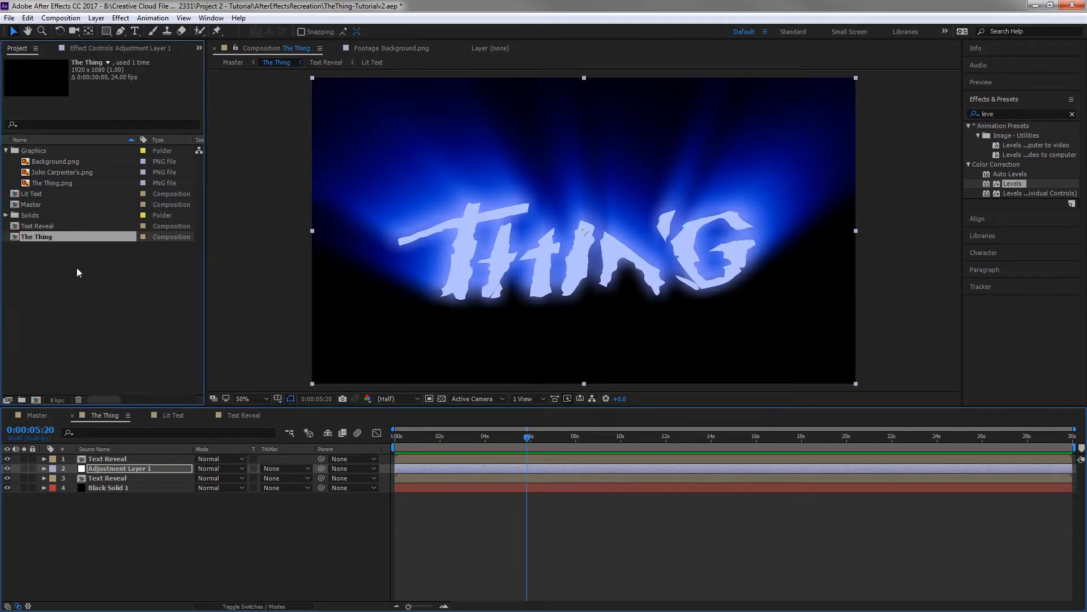
{"action": "left_click", "coordinate": [54, 240]}
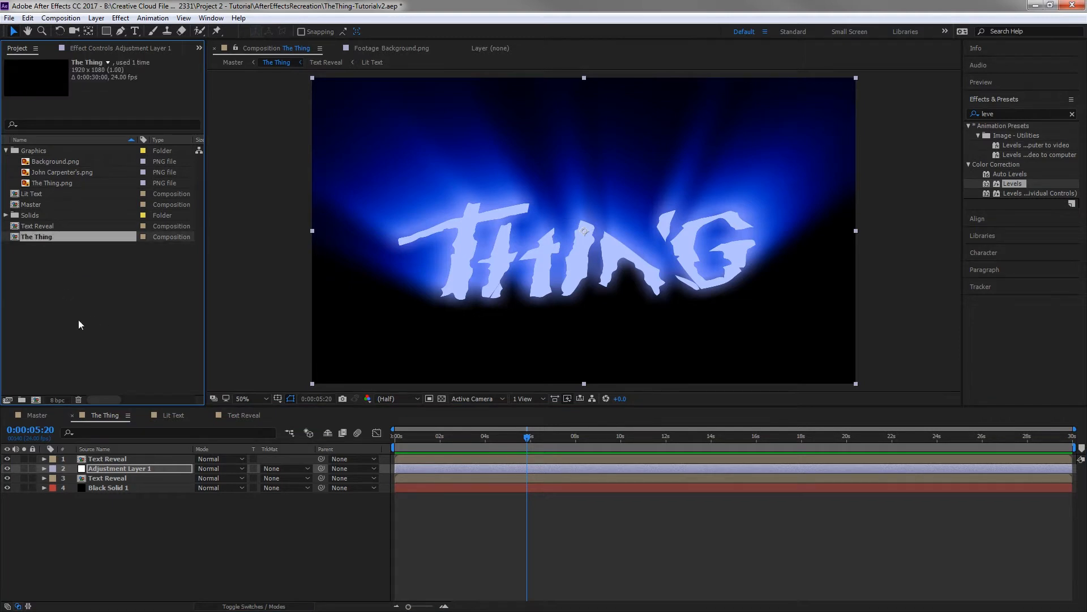
{"action": "key", "text": "ctrl+d"}
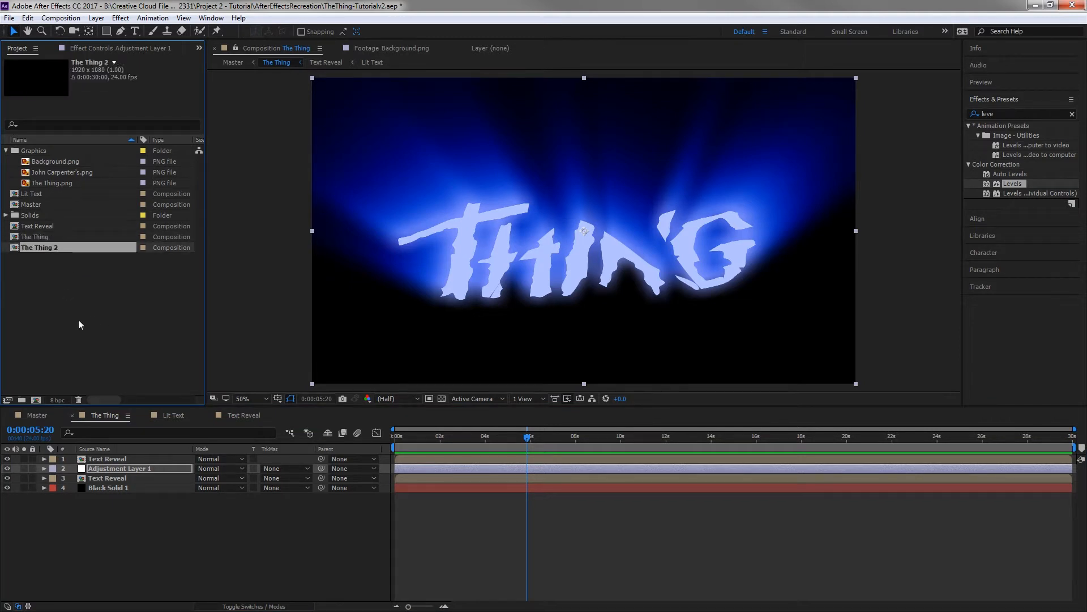
{"action": "right_click", "coordinate": [54, 250]}
{"action": "left_click", "coordinate": [79, 431]}
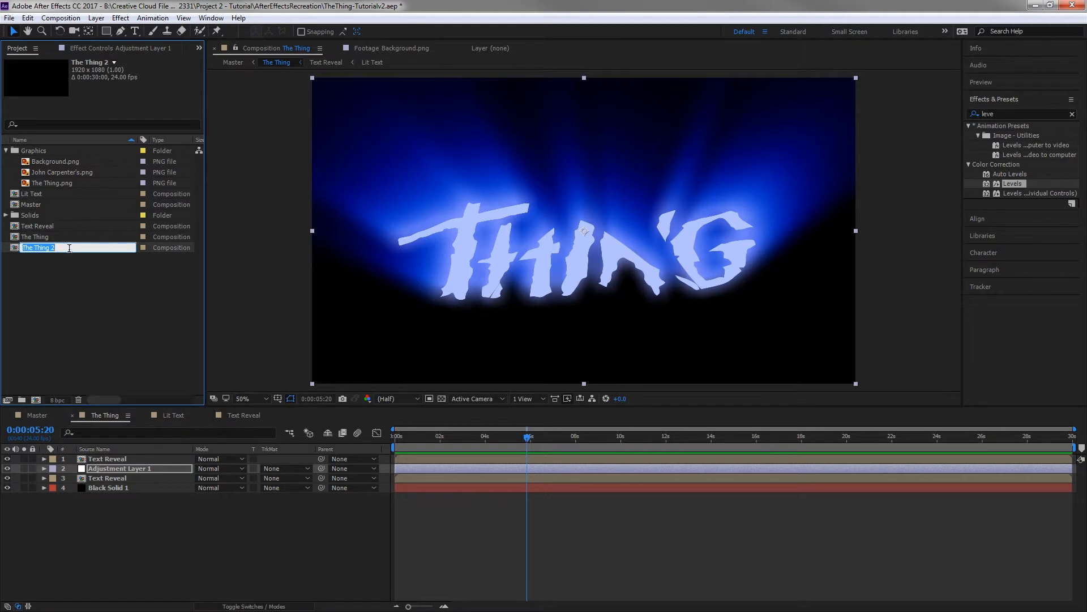
{"action": "left_click_drag", "start_coordinate": [57, 249], "coordinate": [51, 267]}
{"action": "type", "text": "Mask"}
{"action": "key", "text": "Return"}
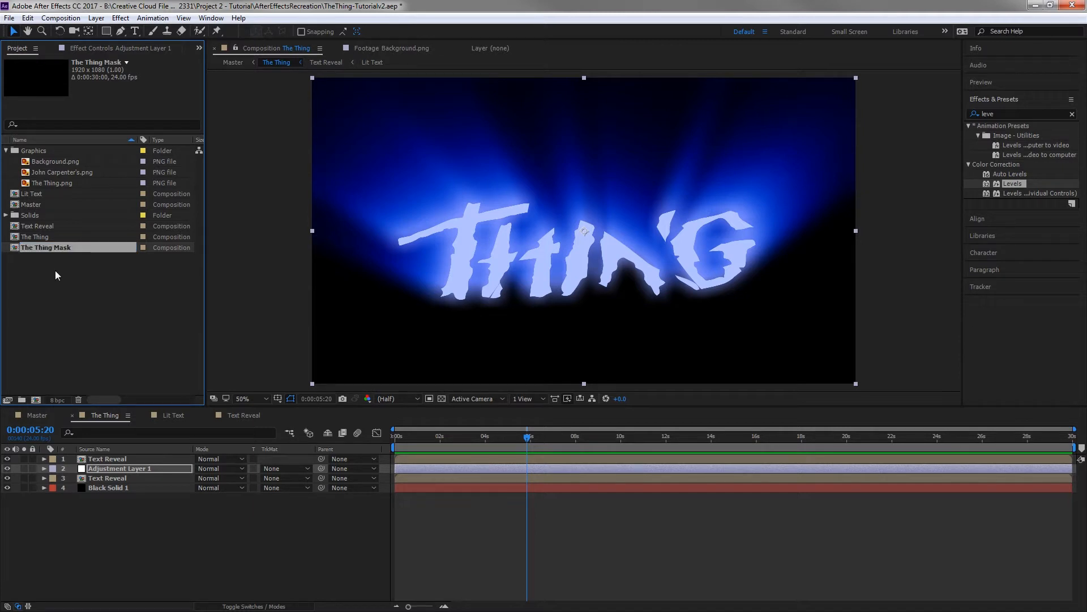
Open The Thing Mask composition and add a new adjustment layer above all its layers.
{"action": "double_click", "coordinate": [46, 247]}
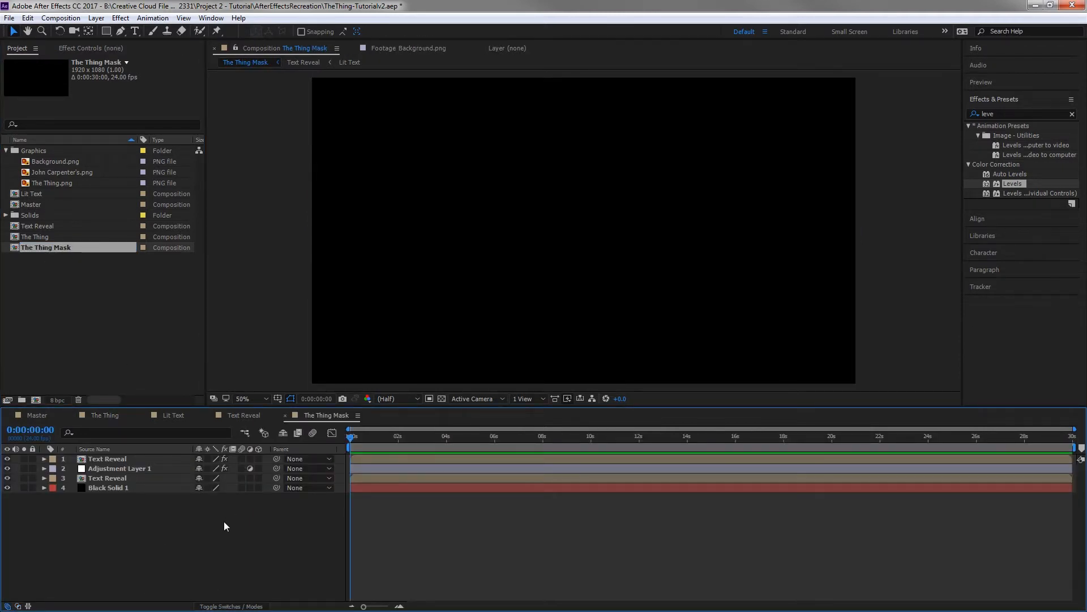
{"action": "right_click", "coordinate": [158, 528]}
{"action": "mouse_move", "coordinate": [248, 402]}
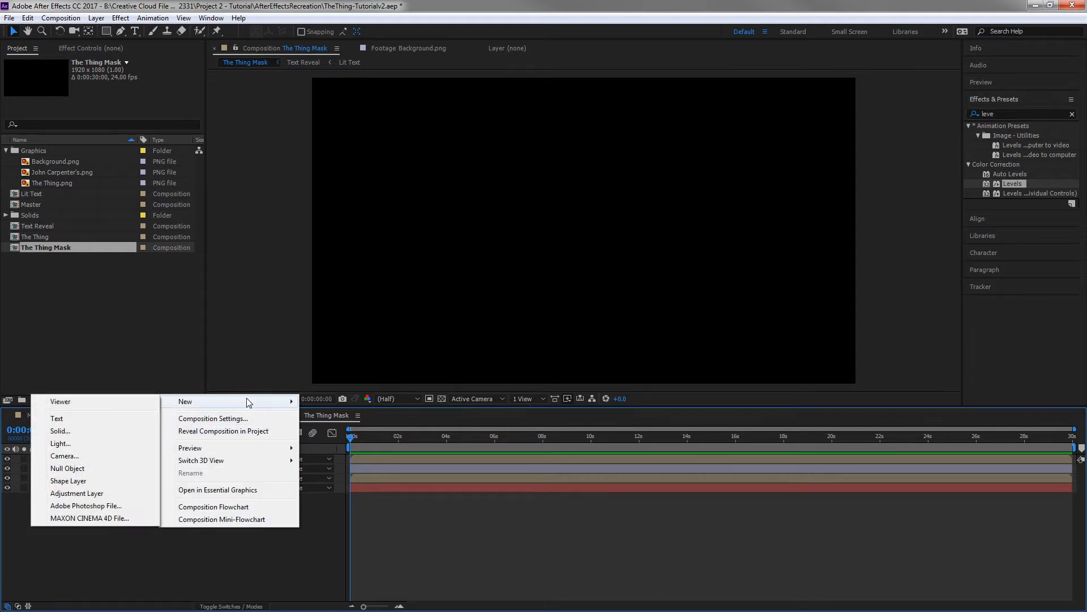
{"action": "left_click", "coordinate": [79, 494]}
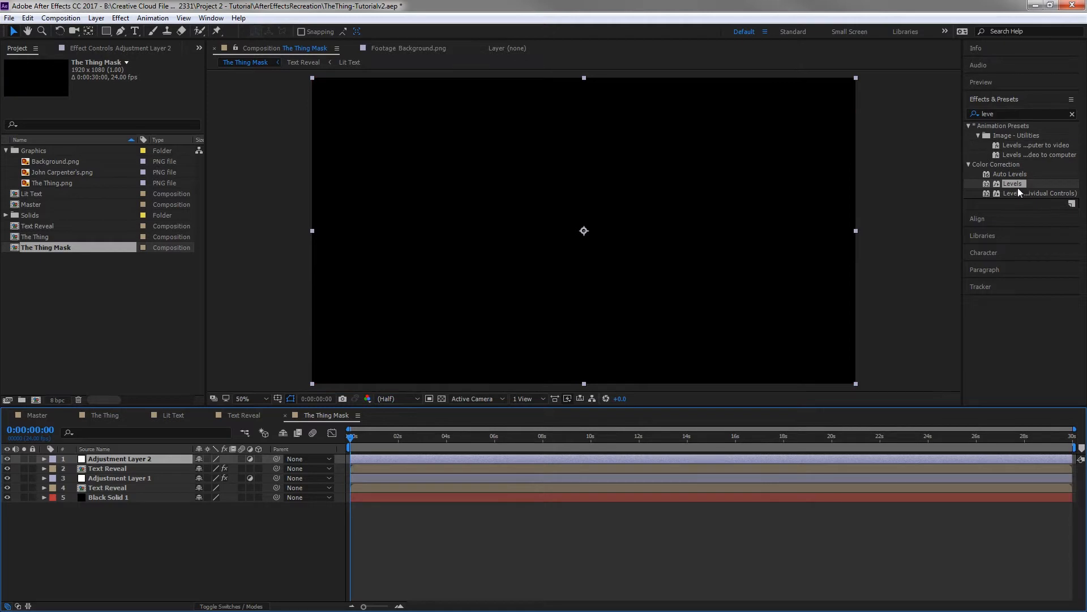
Apply Hue/Saturation to Adjustment Layer 2 and set its Master Saturation to -100.
{"action": "left_click", "coordinate": [1016, 113]}
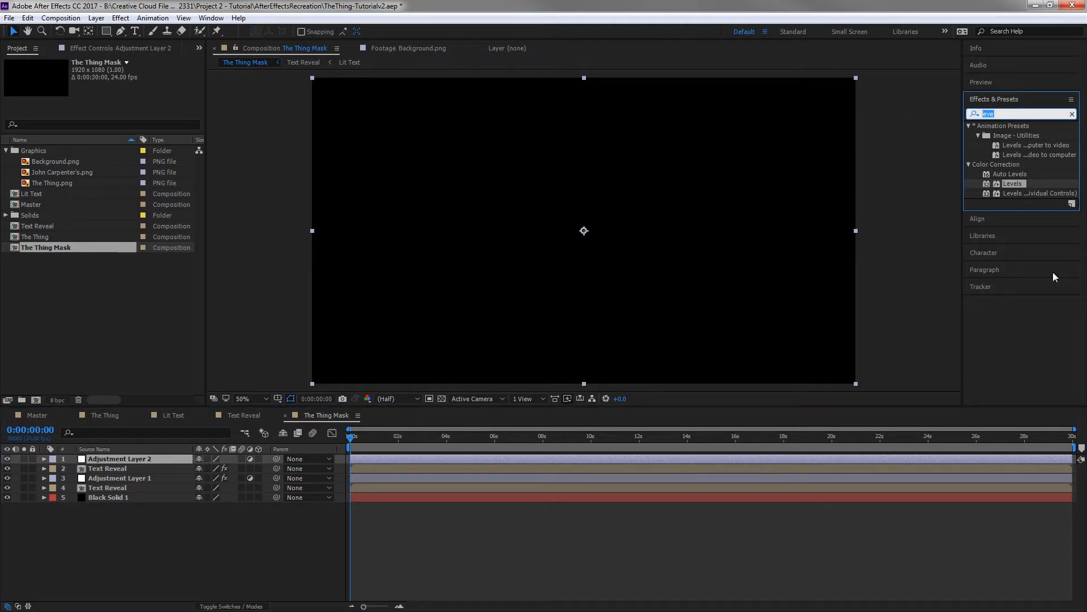
{"action": "type", "text": "hue"}
{"action": "left_click_drag", "start_coordinate": [1024, 174], "coordinate": [111, 460]}
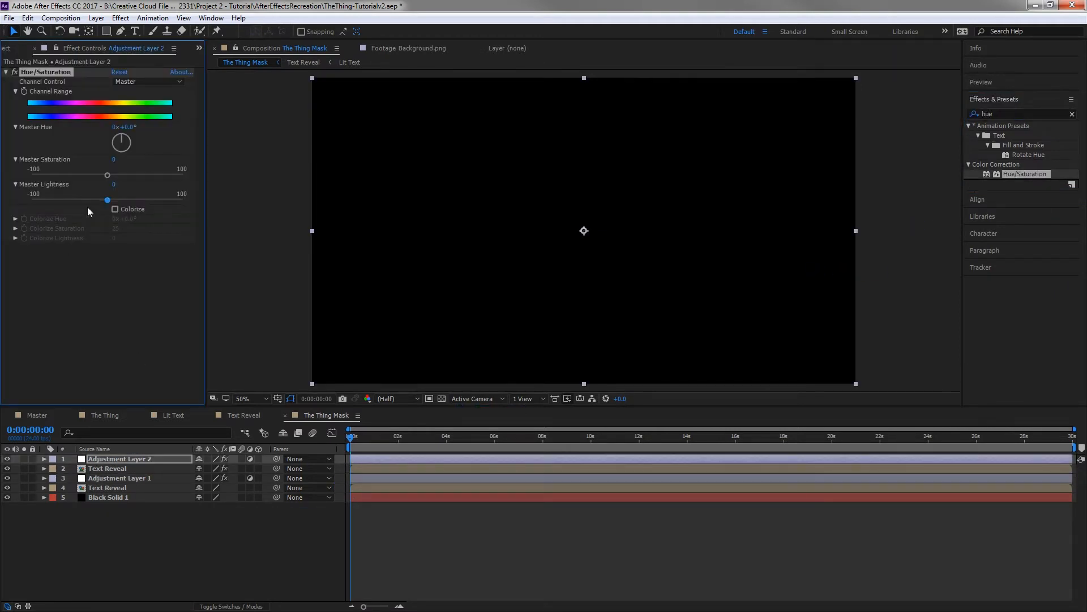
{"action": "left_click_drag", "start_coordinate": [521, 447], "coordinate": [776, 445]}
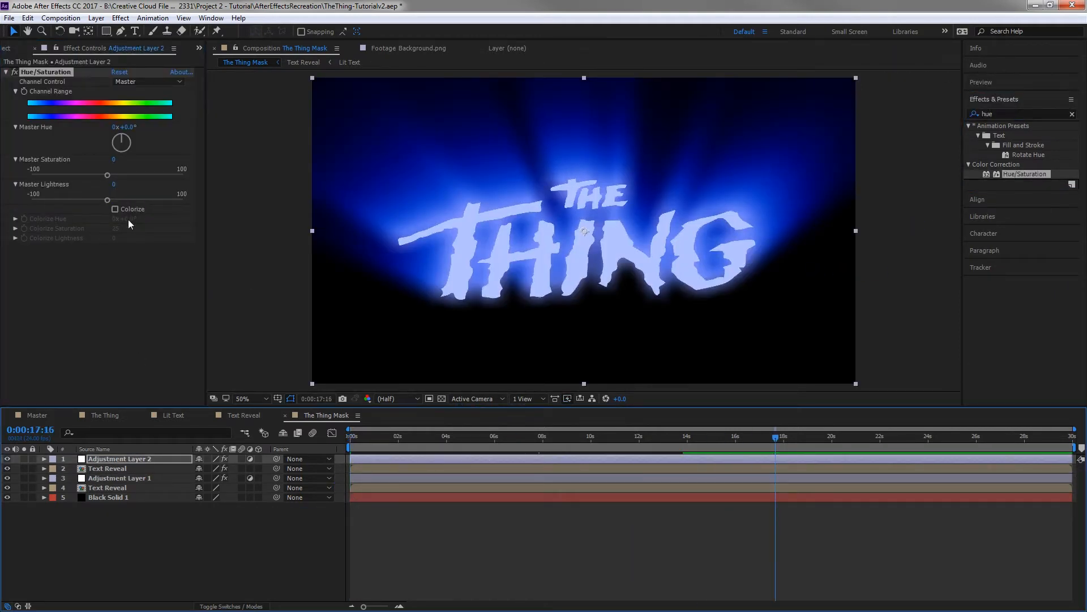
{"action": "left_click_drag", "start_coordinate": [108, 178], "coordinate": [24, 173]}
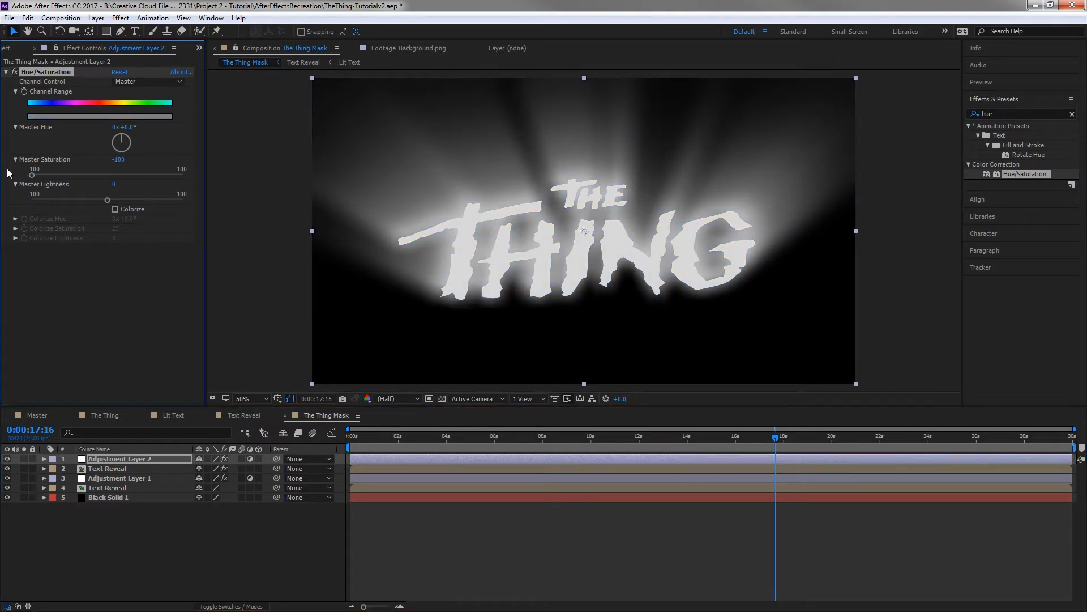
Add a Levels effect after Hue/Saturation on Adjustment Layer 2 and set Input White to 215.
{"action": "left_click", "coordinate": [1011, 116]}
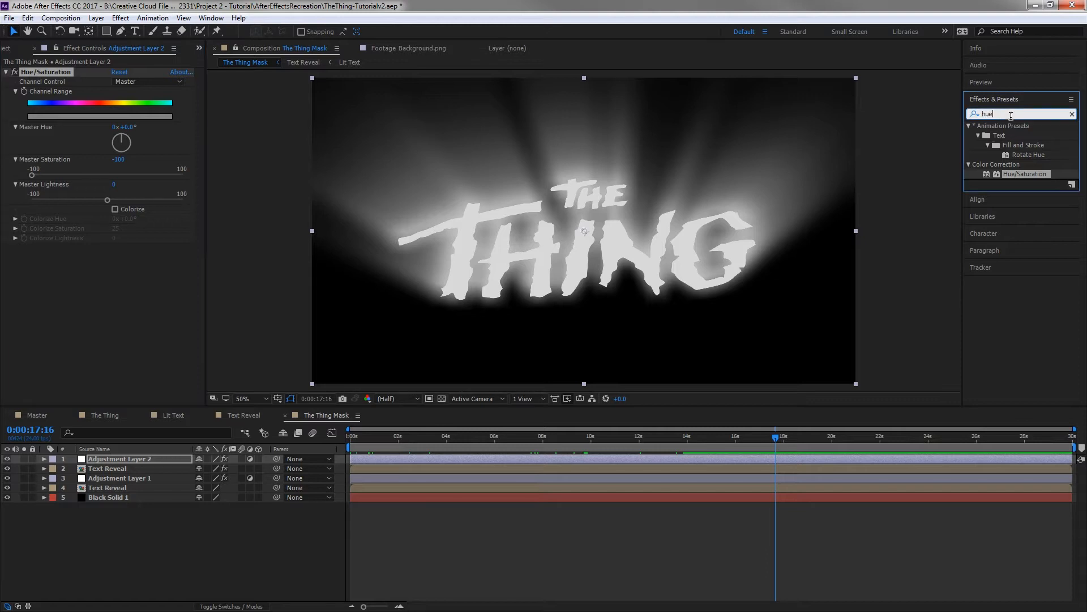
{"action": "type", "text": "level"}
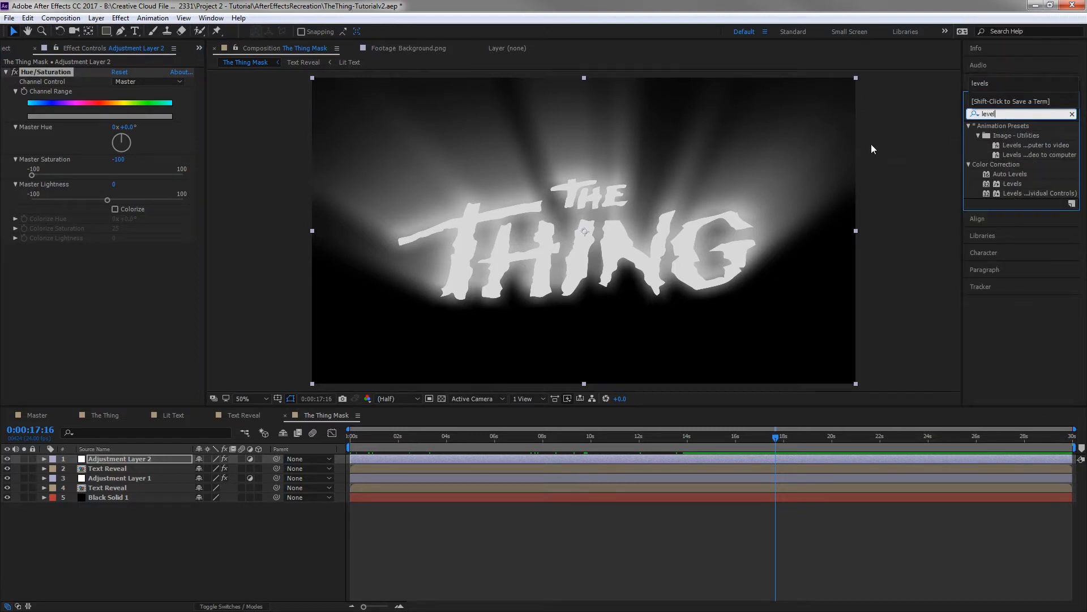
{"action": "left_click_drag", "start_coordinate": [1015, 184], "coordinate": [103, 286]}
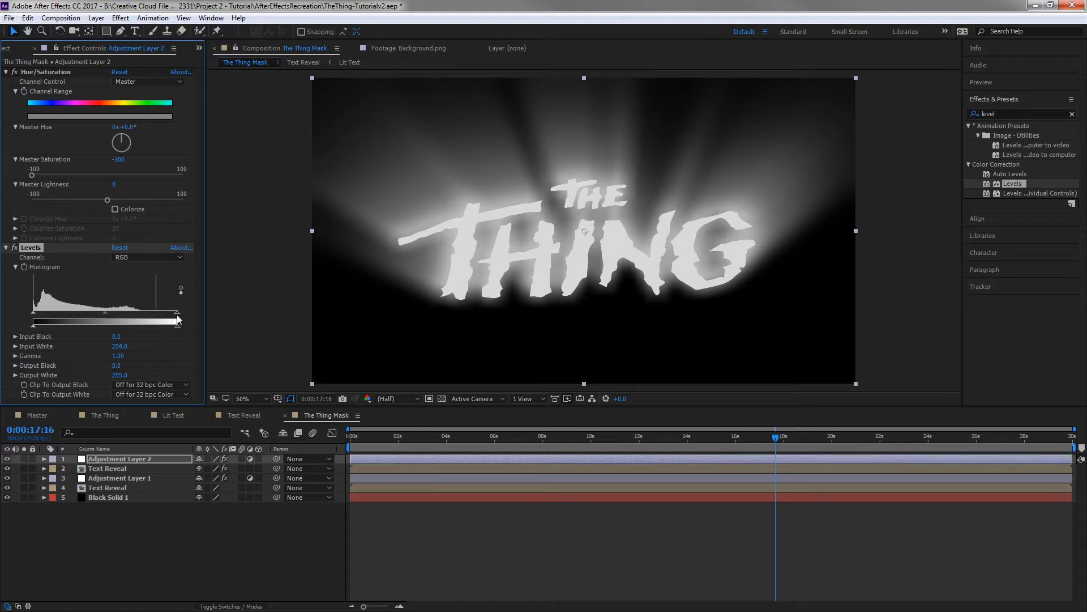
{"action": "left_click_drag", "start_coordinate": [177, 316], "coordinate": [156, 315]}
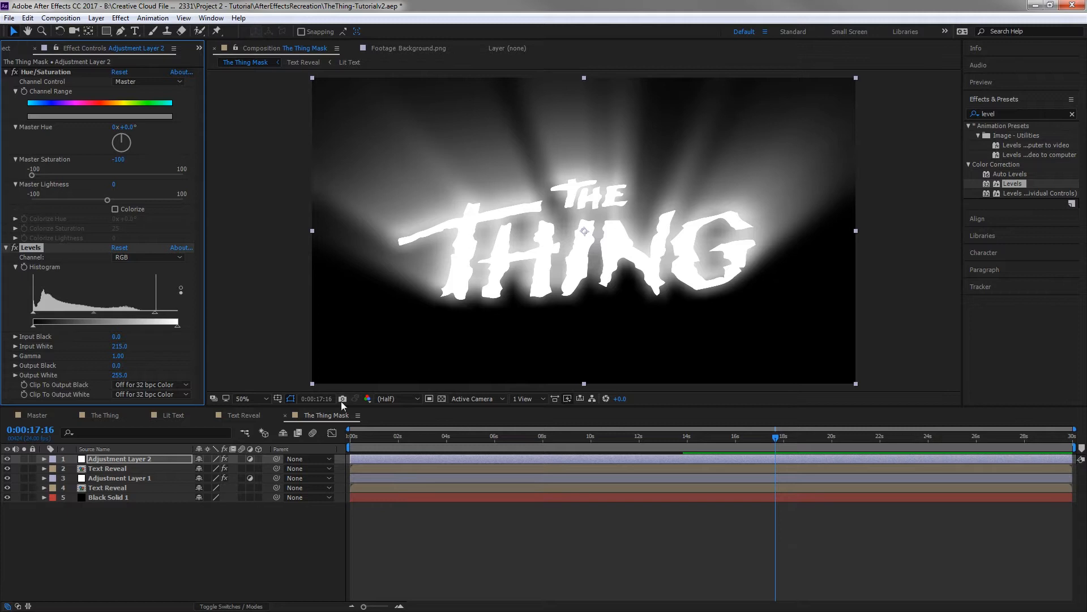
Place The Thing Mask composition in Master directly above The Thing layer.
{"action": "left_click", "coordinate": [37, 416]}
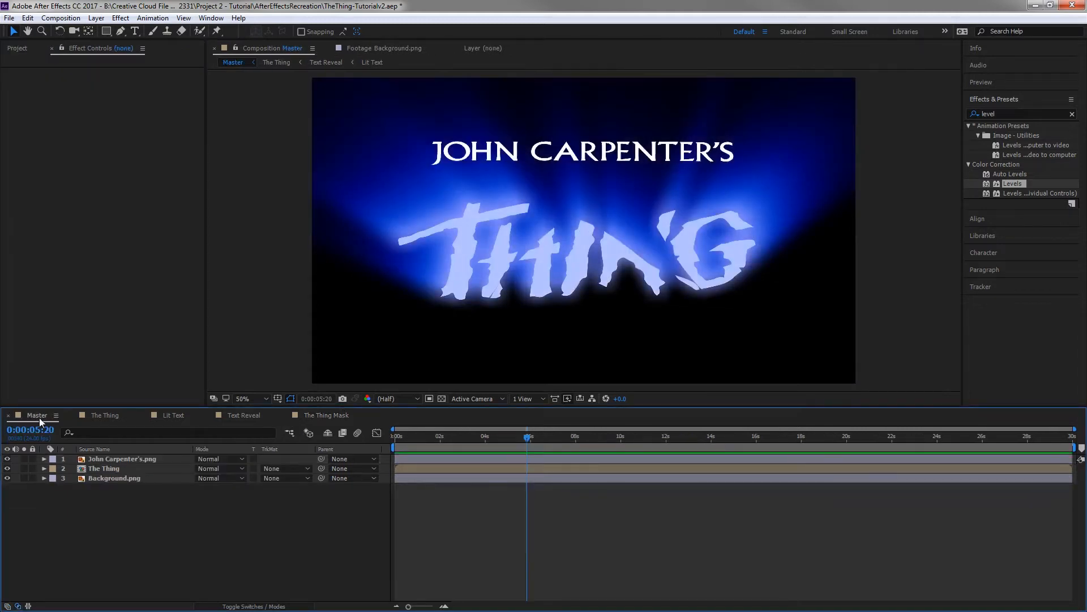
{"action": "left_click", "coordinate": [17, 48]}
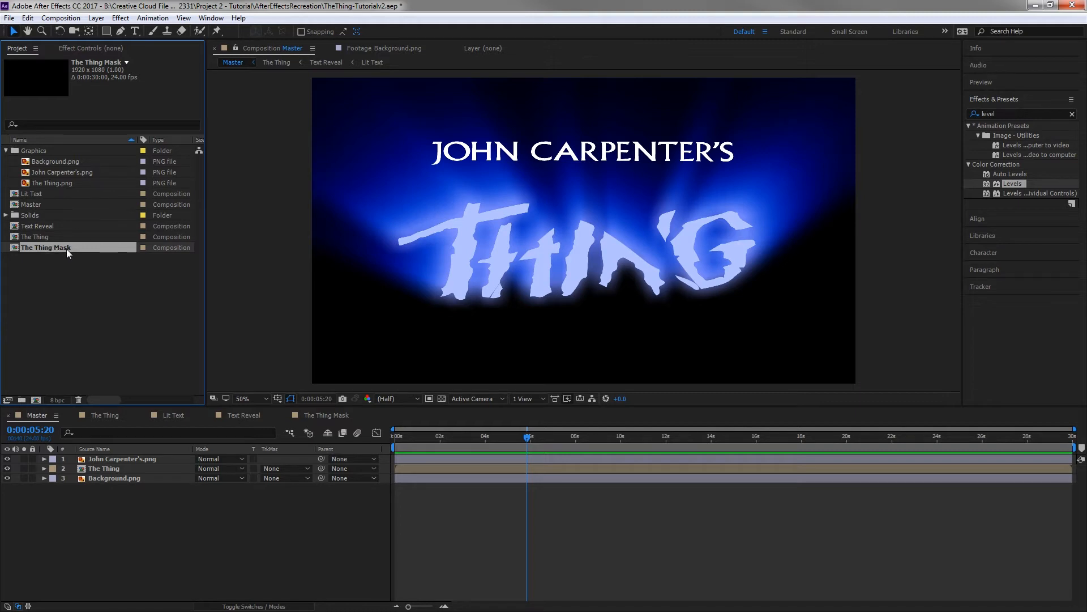
{"action": "left_click_drag", "start_coordinate": [66, 249], "coordinate": [150, 468]}
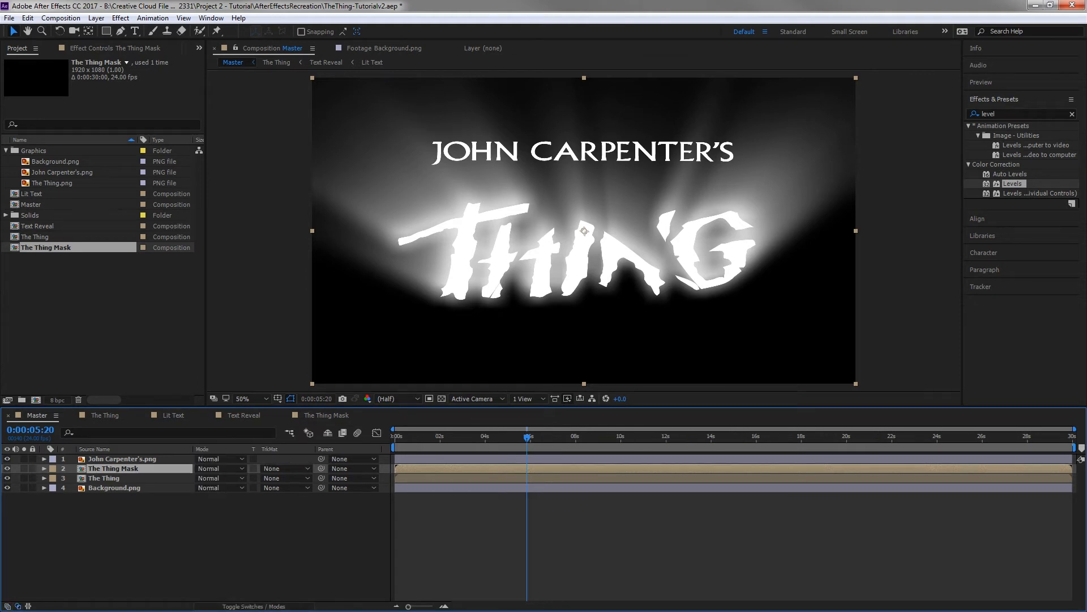
Set The Thing layer's track matte to Luma Matte "The Thing Mask" and preview Master from 0:00:00:00.
{"action": "left_click", "coordinate": [278, 470]}
{"action": "left_click", "coordinate": [209, 575]}
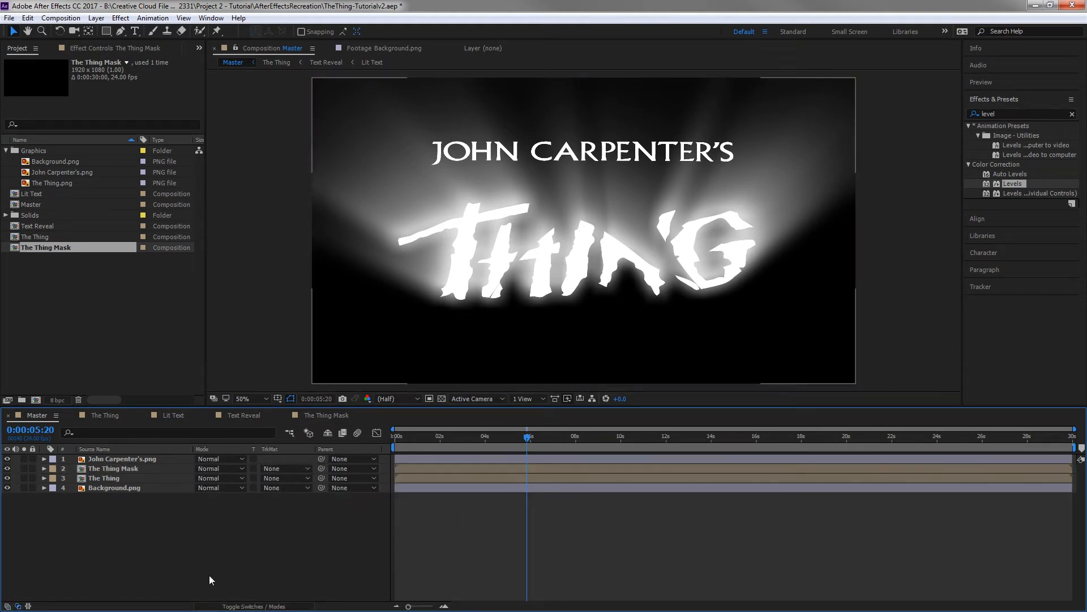
{"action": "left_click", "coordinate": [285, 478]}
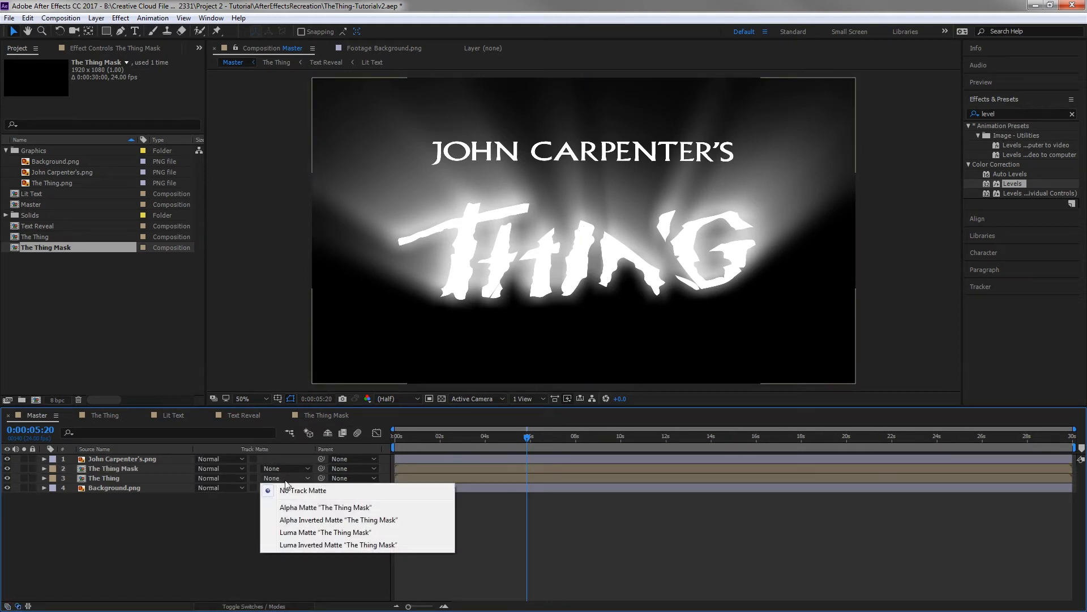
{"action": "left_click", "coordinate": [327, 533]}
{"action": "left_click_drag", "start_coordinate": [544, 442], "coordinate": [367, 446]}
{"action": "key", "text": "space"}
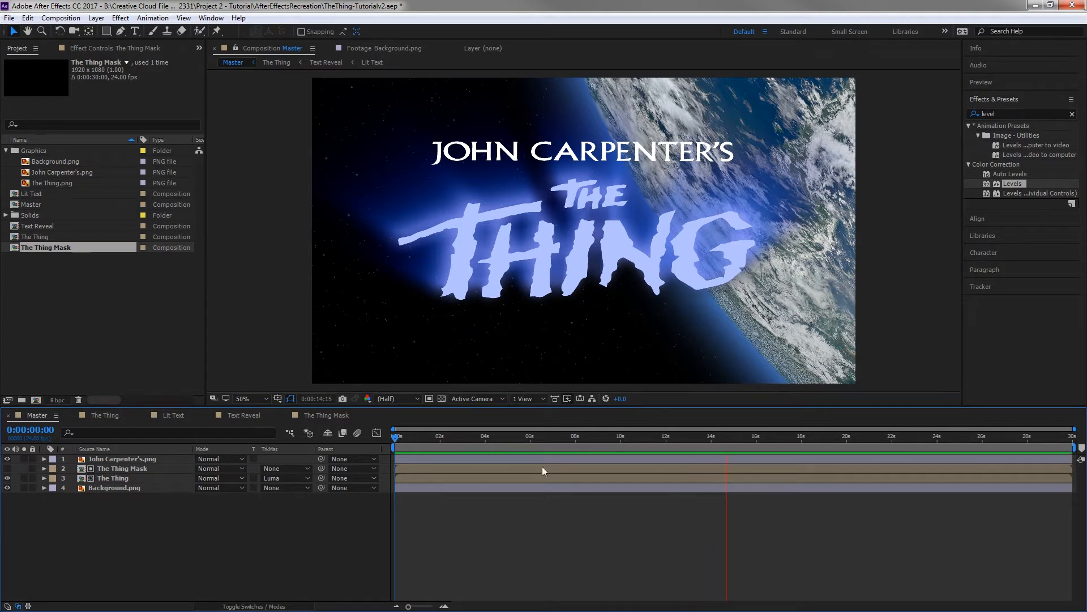
In The Thing Mask, add a Curves effect after Levels on Adjustment Layer 2 and bend its RGB curve upward to brighten the rays.
{"action": "left_click", "coordinate": [327, 414]}
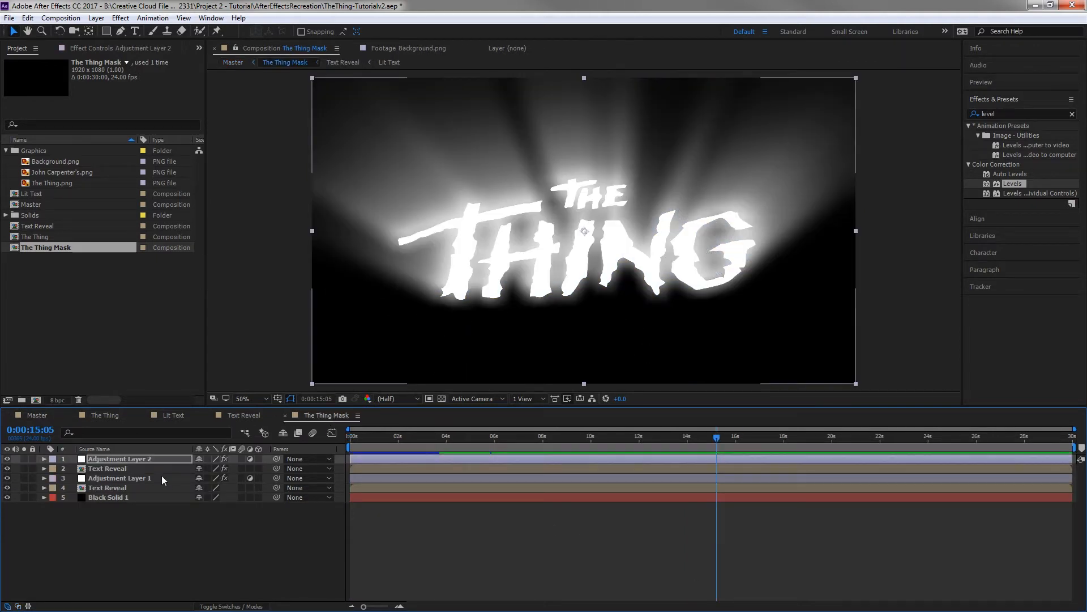
{"action": "left_click", "coordinate": [134, 460]}
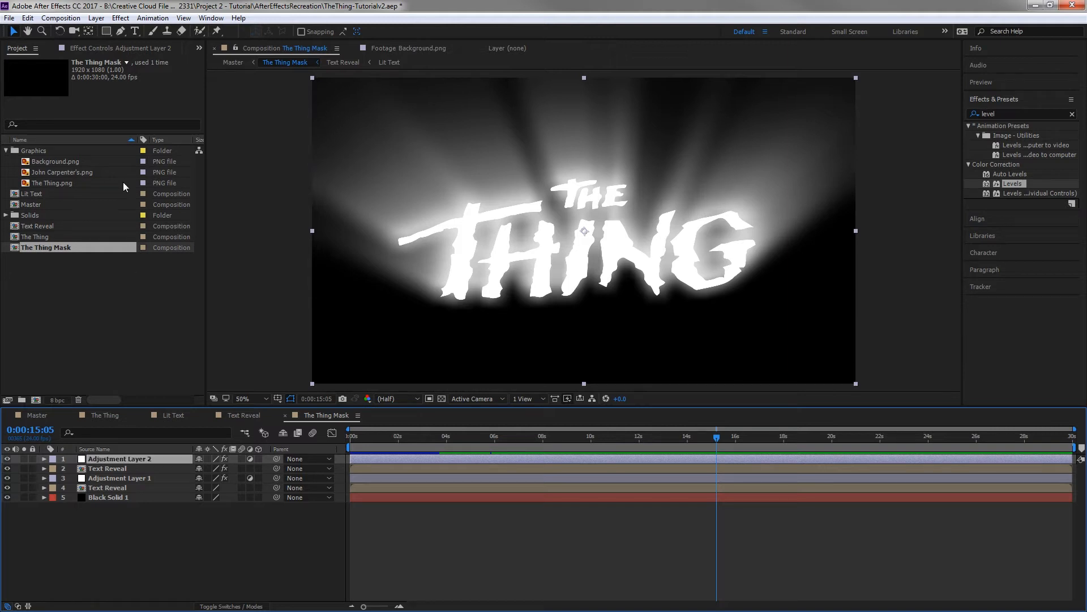
{"action": "left_click", "coordinate": [99, 50]}
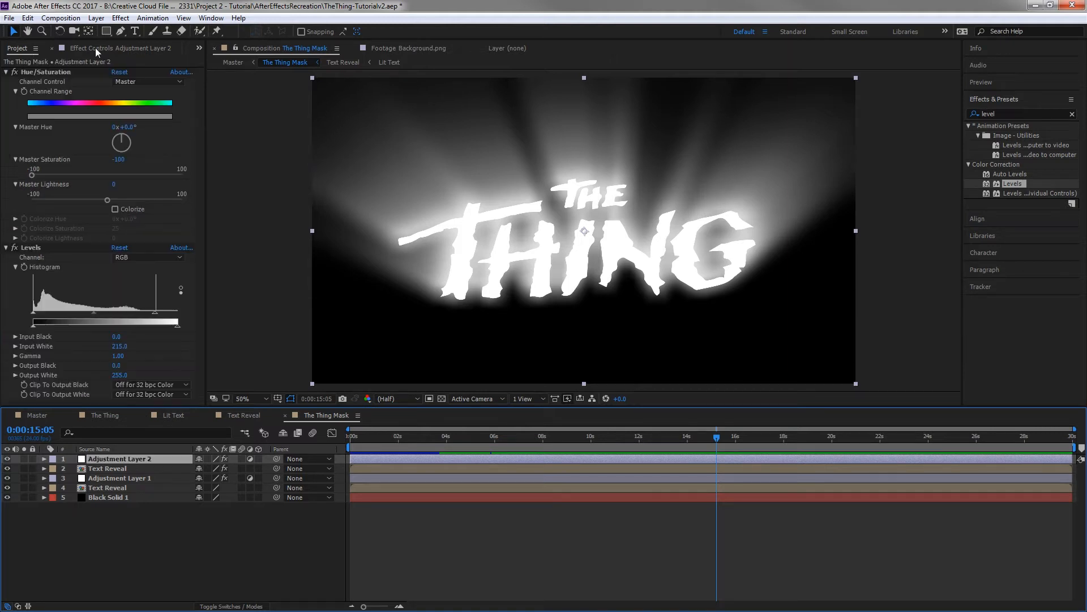
{"action": "left_click", "coordinate": [6, 248]}
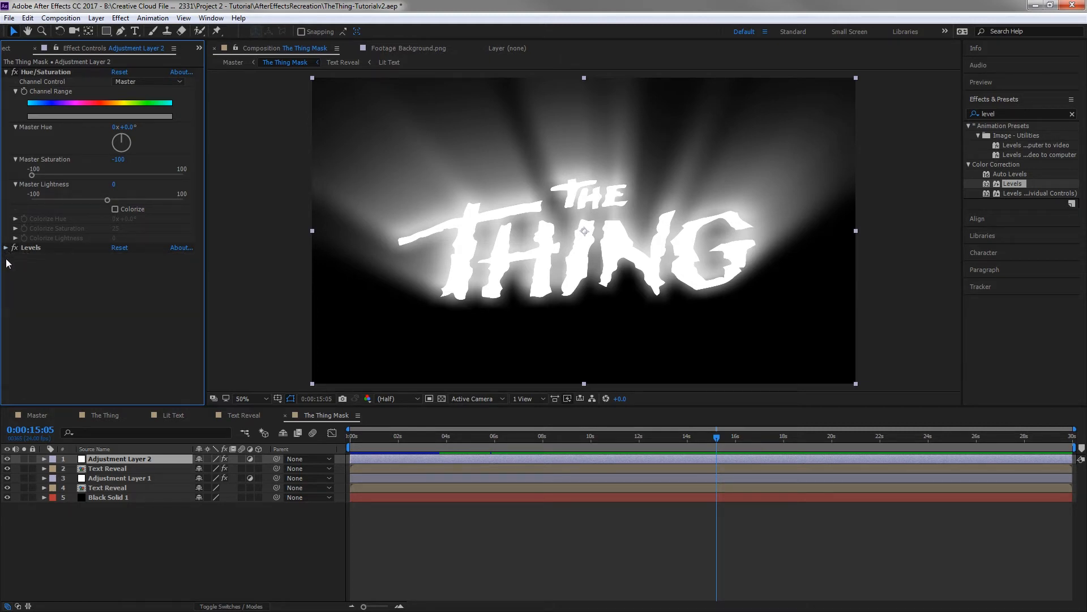
{"action": "left_click", "coordinate": [1024, 114]}
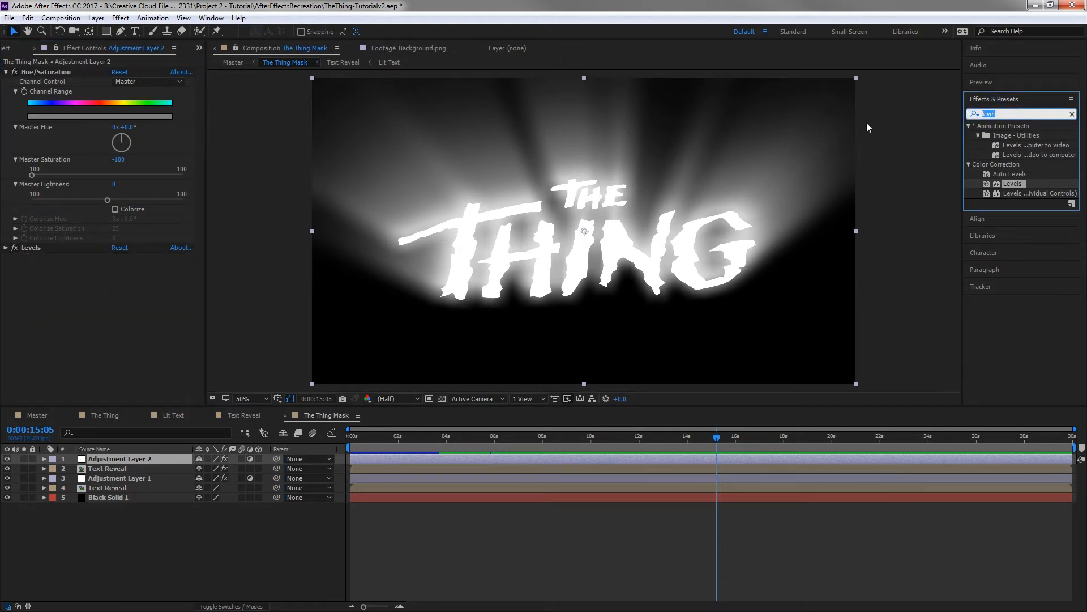
{"action": "type", "text": "curves"}
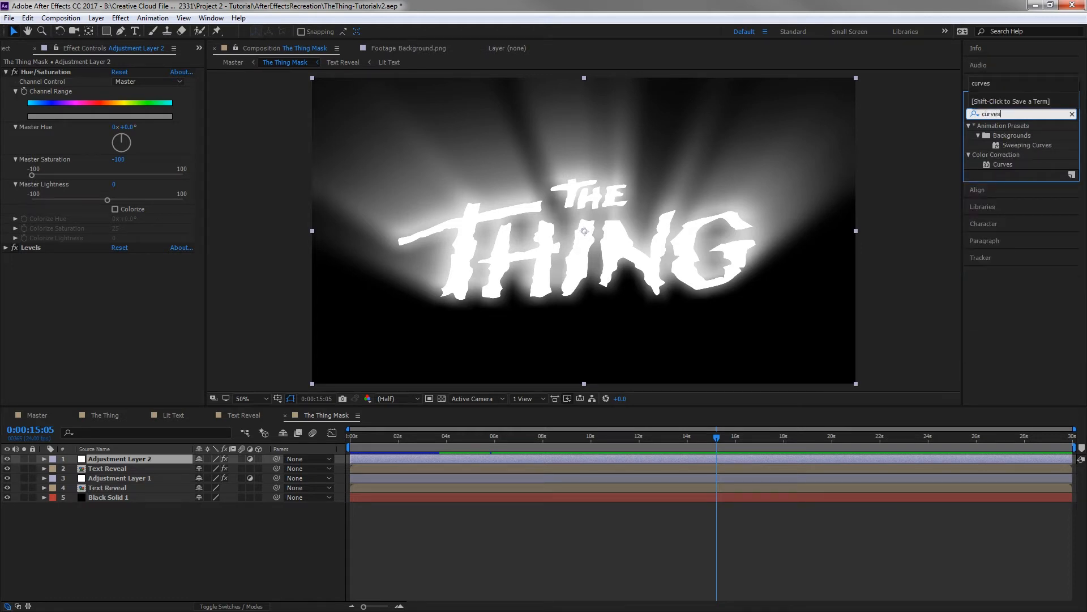
{"action": "key", "text": "Return"}
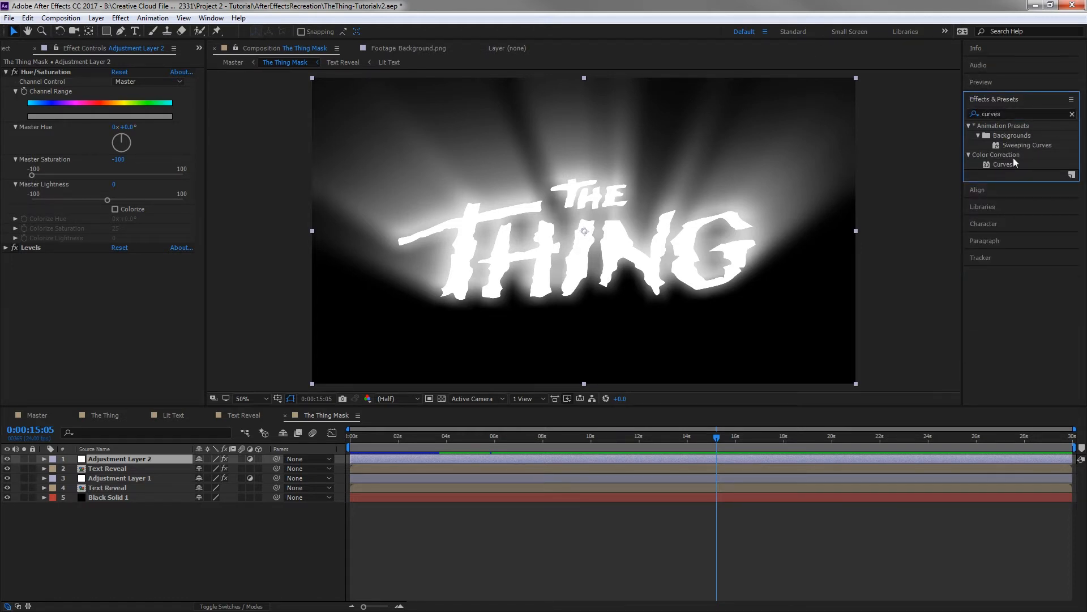
{"action": "left_click_drag", "start_coordinate": [1013, 162], "coordinate": [64, 298]}
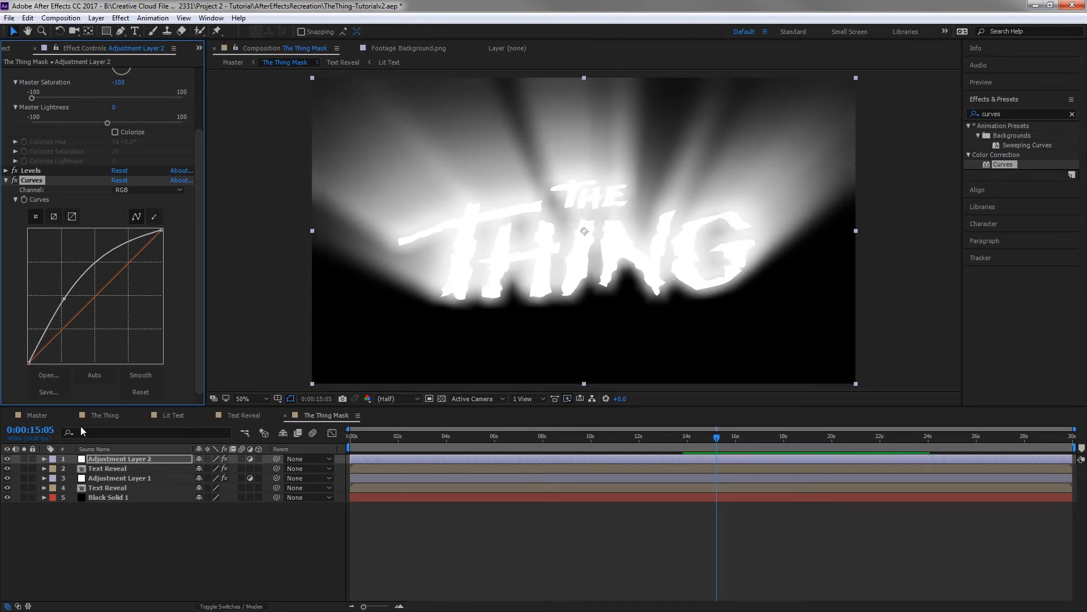
Check the brightened light rays in the Master composition, scrubbing back to 0:00:11:16.
{"action": "left_click", "coordinate": [40, 415]}
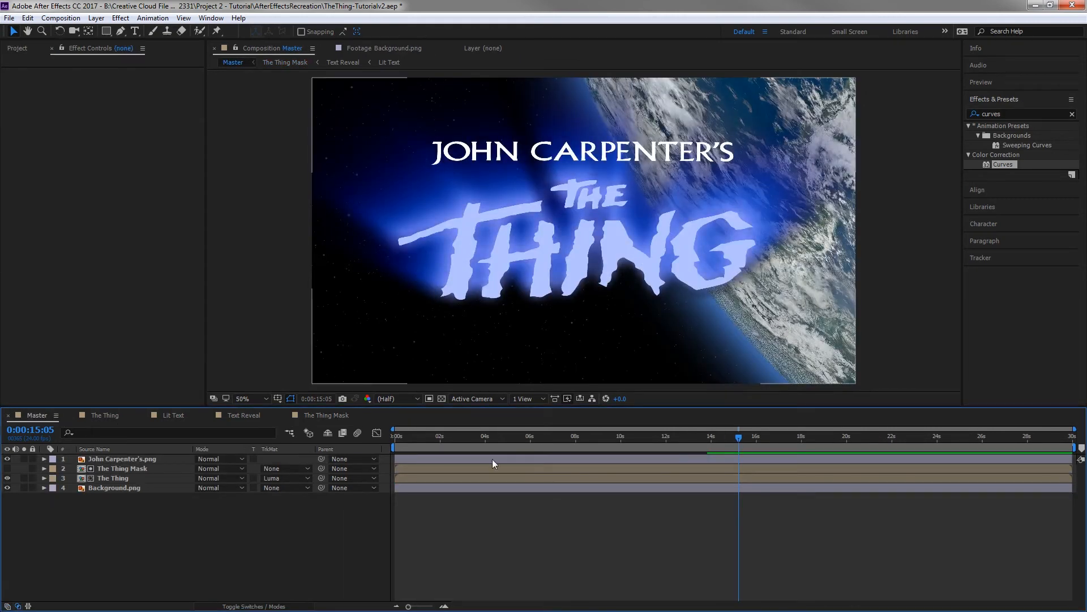
{"action": "left_click_drag", "start_coordinate": [728, 437], "coordinate": [658, 443]}
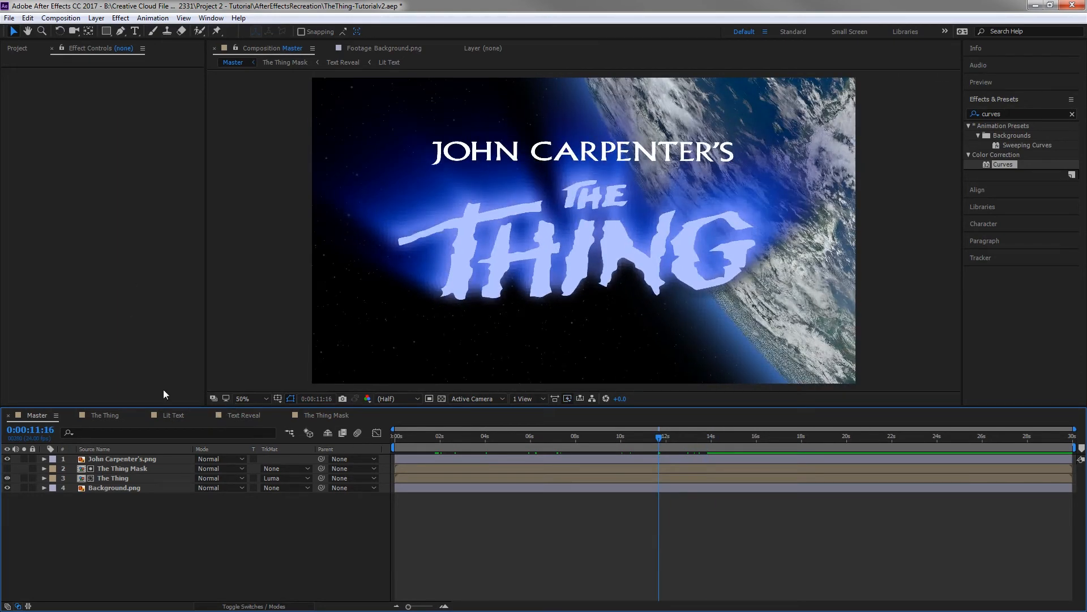
Add a text layer reading "Test" over the title lettering in the Lit Text composition.
{"action": "left_click", "coordinate": [171, 416]}
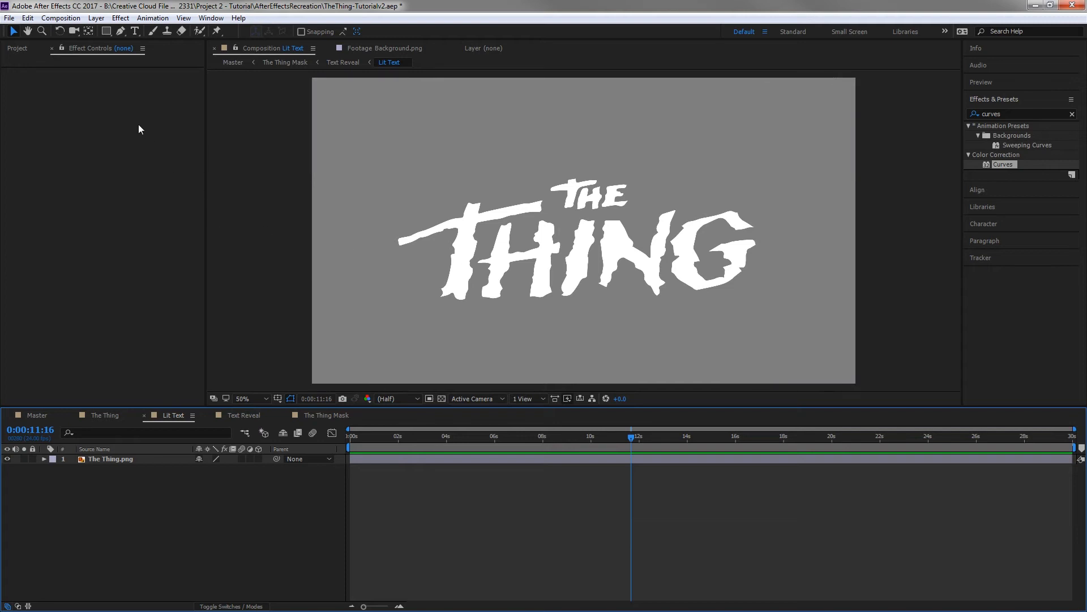
{"action": "left_click", "coordinate": [137, 31]}
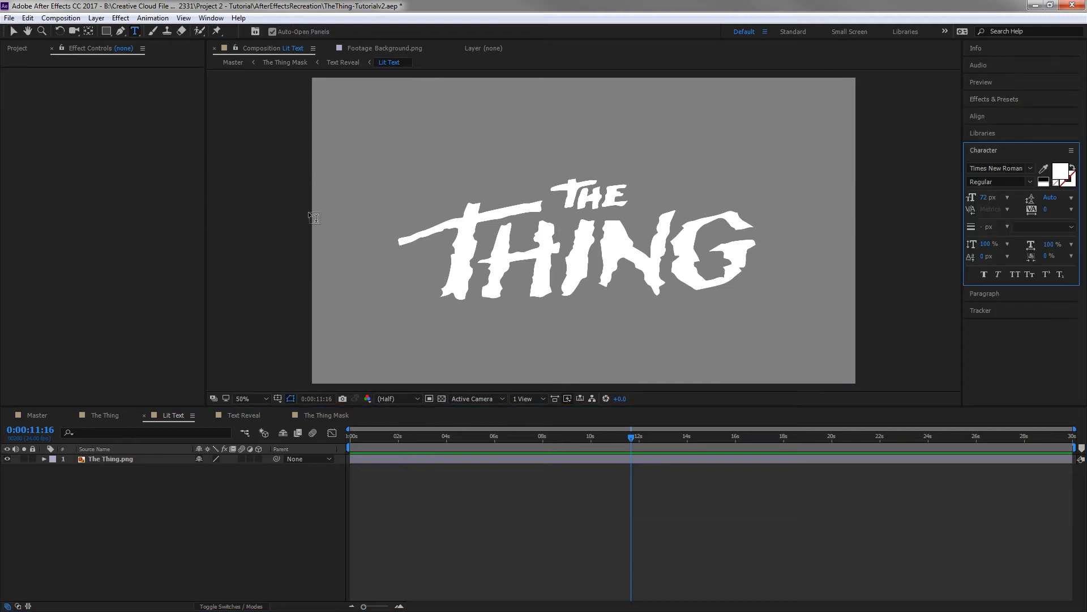
{"action": "left_click", "coordinate": [520, 249]}
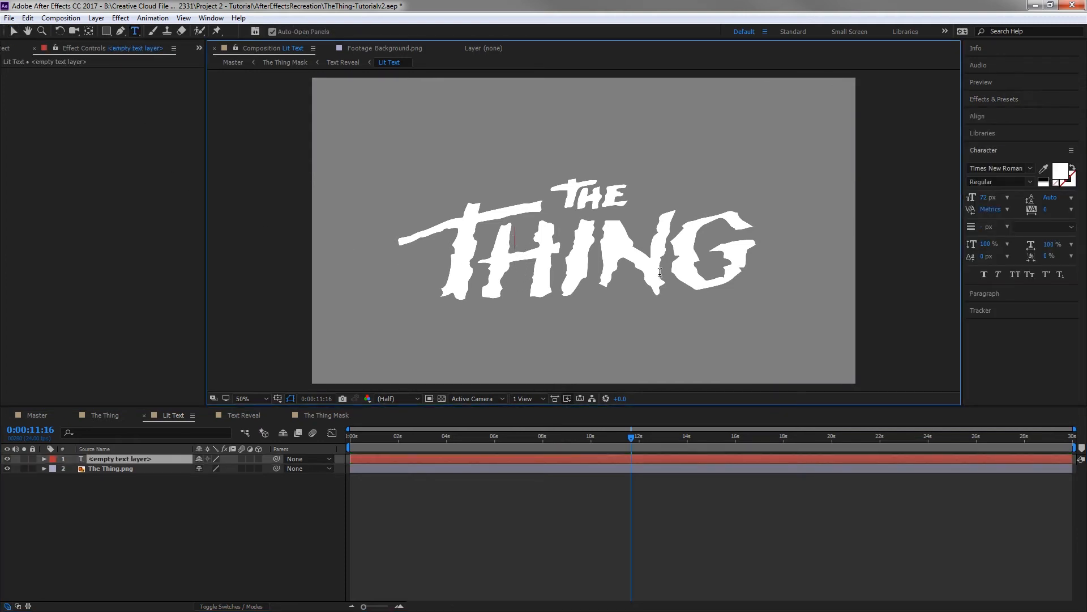
{"action": "type", "text": "Test"}
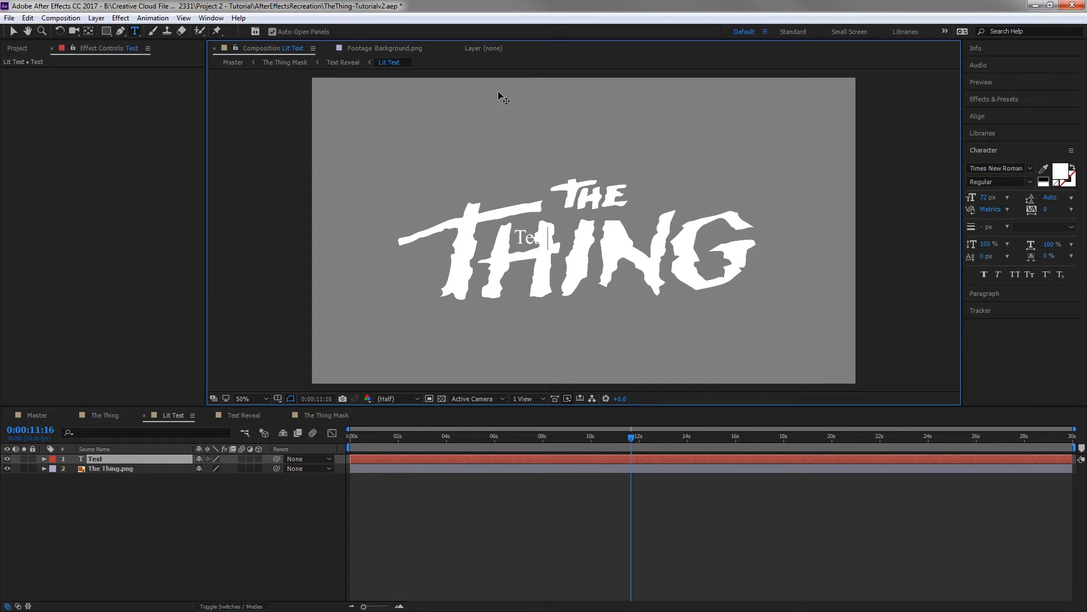
{"action": "left_click", "coordinate": [13, 31]}
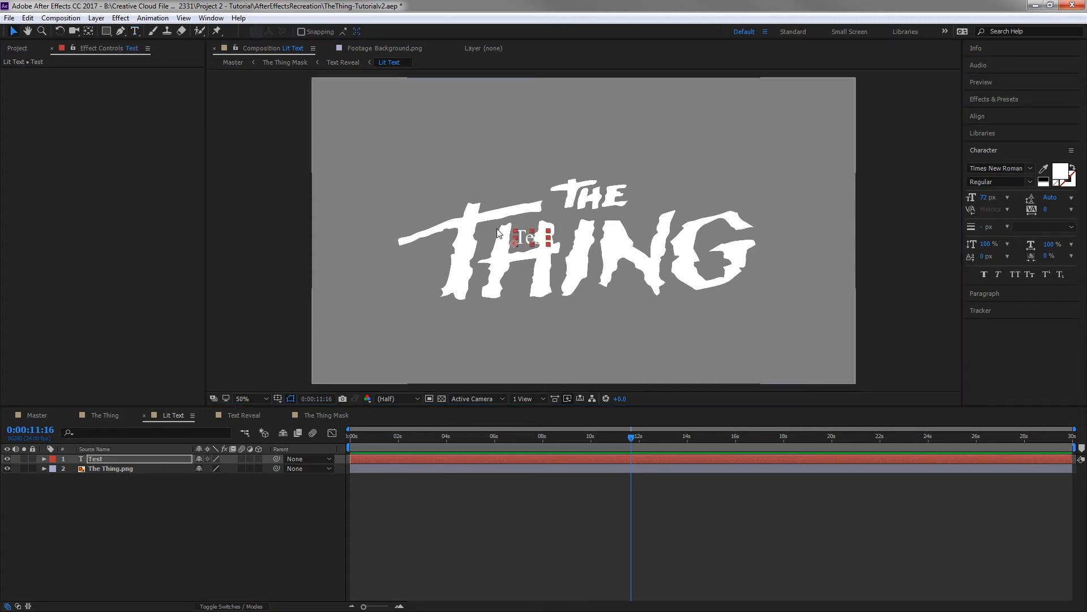
Enlarge the Test text to span the middle of the Lit Text frame, and hide The Thing.png layer.
{"action": "left_click_drag", "start_coordinate": [518, 230], "coordinate": [442, 175]}
{"action": "left_click_drag", "start_coordinate": [586, 228], "coordinate": [553, 263]}
{"action": "left_click", "coordinate": [7, 469]}
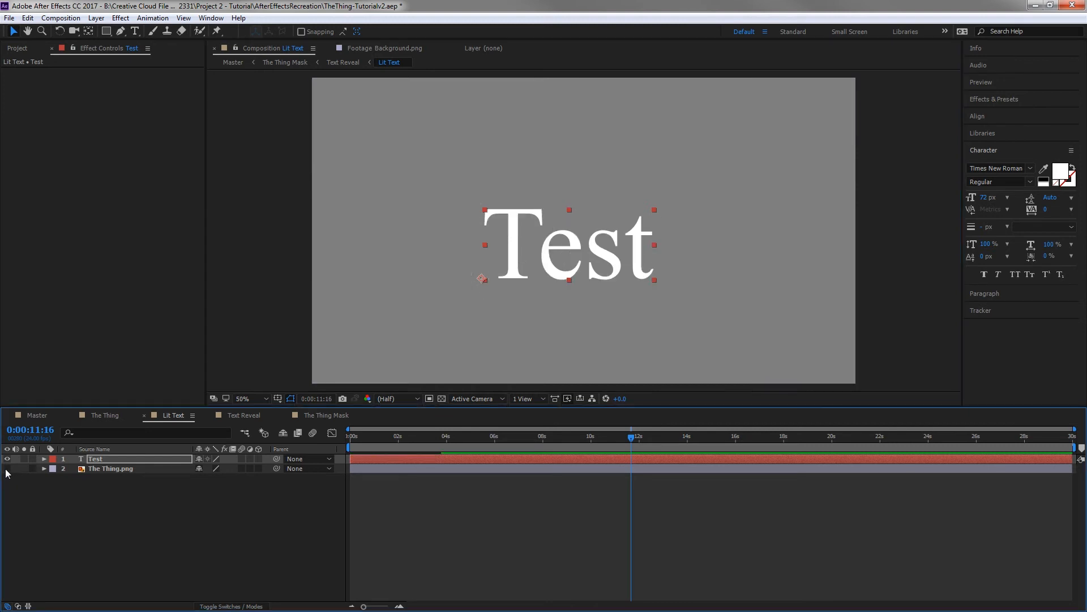
Preview the Test text's light-ray reveal in Master from 0:00:00:00, scrubbing on to 0:00:11:15.
{"action": "left_click", "coordinate": [33, 415]}
{"action": "left_click_drag", "start_coordinate": [655, 437], "coordinate": [626, 449]}
{"action": "key", "text": "Home"}
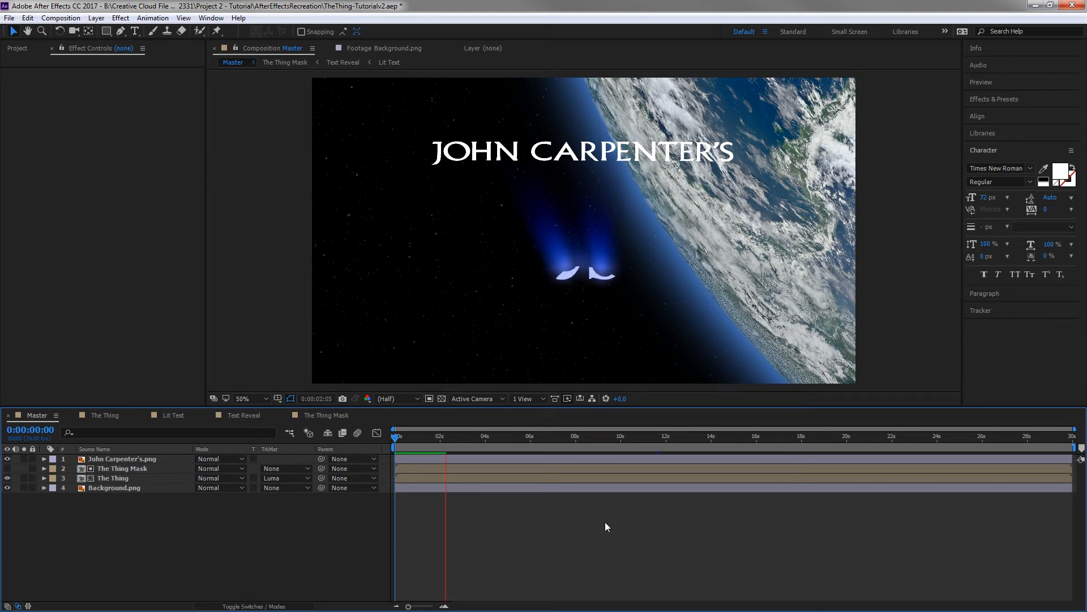
{"action": "key", "text": "space"}
{"action": "left_click_drag", "start_coordinate": [456, 437], "coordinate": [550, 440]}
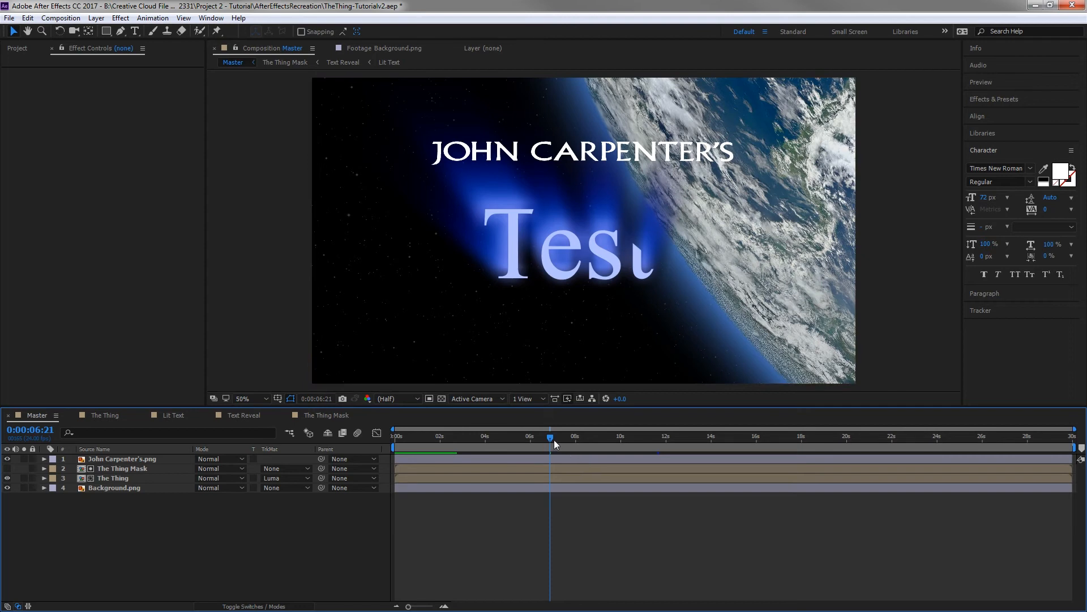
{"action": "left_click_drag", "start_coordinate": [554, 440], "coordinate": [658, 446]}
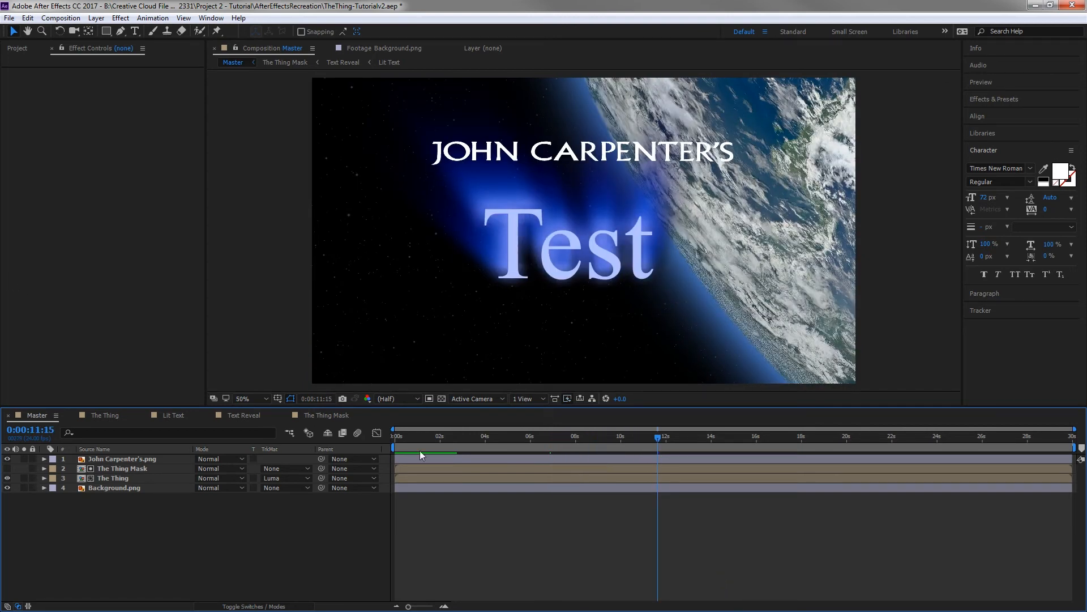
Examine the Test text in The Thing Mask and against the animated mask paths in Text Reveal, back to 0:00:09:07.
{"action": "left_click", "coordinate": [321, 414]}
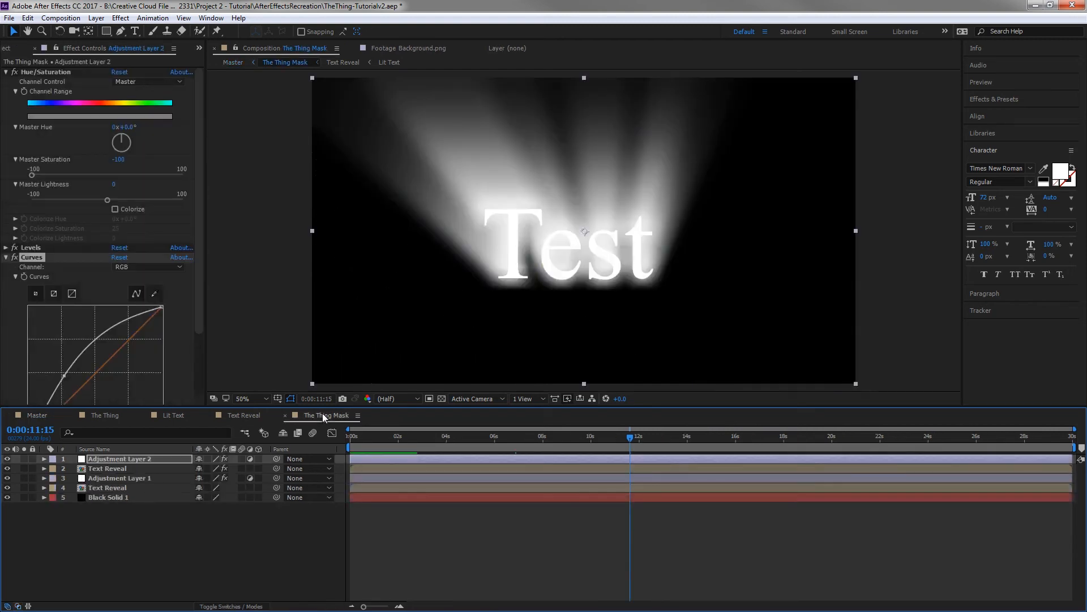
{"action": "left_click", "coordinate": [235, 416]}
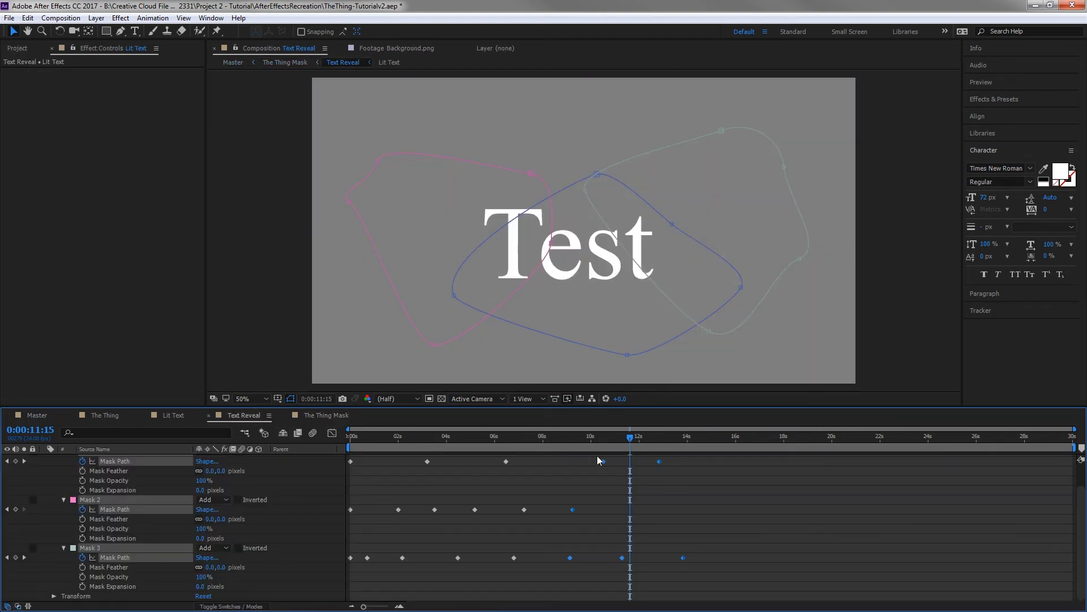
{"action": "left_click_drag", "start_coordinate": [637, 437], "coordinate": [573, 450]}
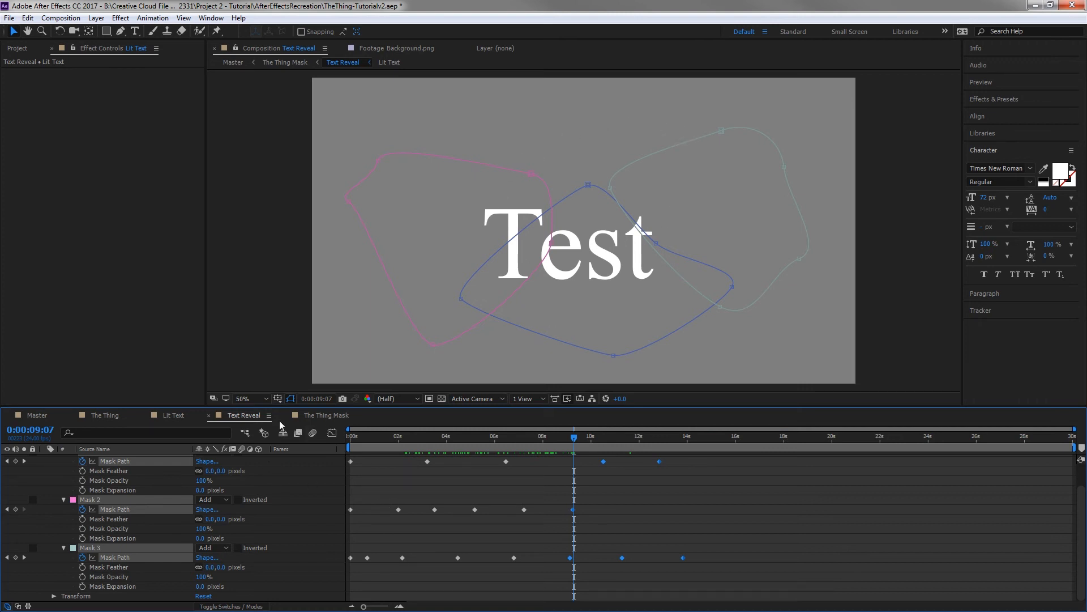
Move the Test text to the upper part of the Lit Text frame and check its reveal in Text Reveal and Master.
{"action": "left_click", "coordinate": [174, 415]}
{"action": "left_click_drag", "start_coordinate": [535, 267], "coordinate": [551, 195]}
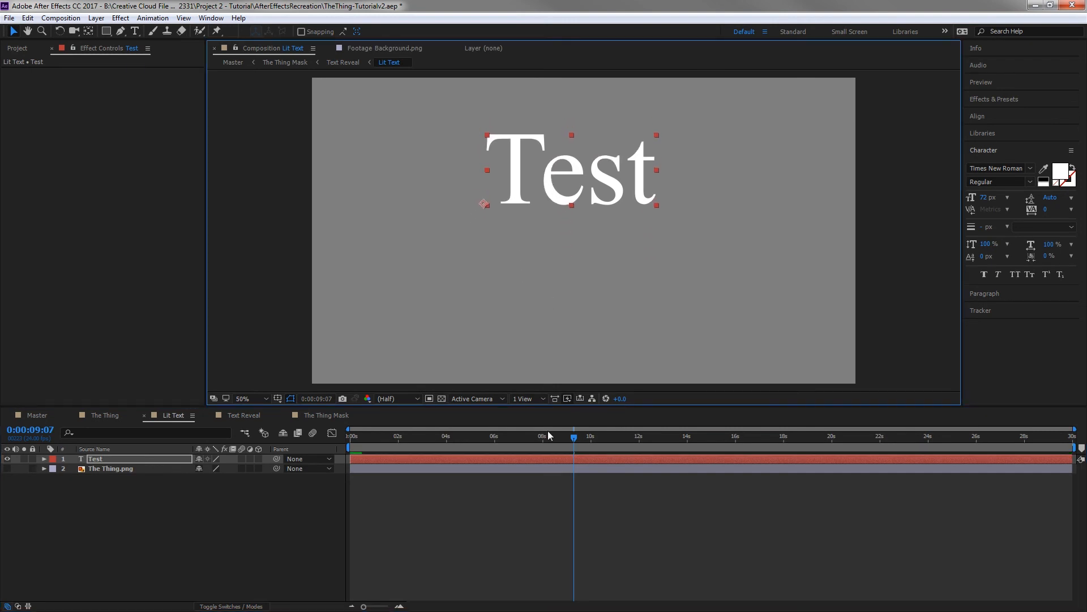
{"action": "left_click", "coordinate": [244, 416]}
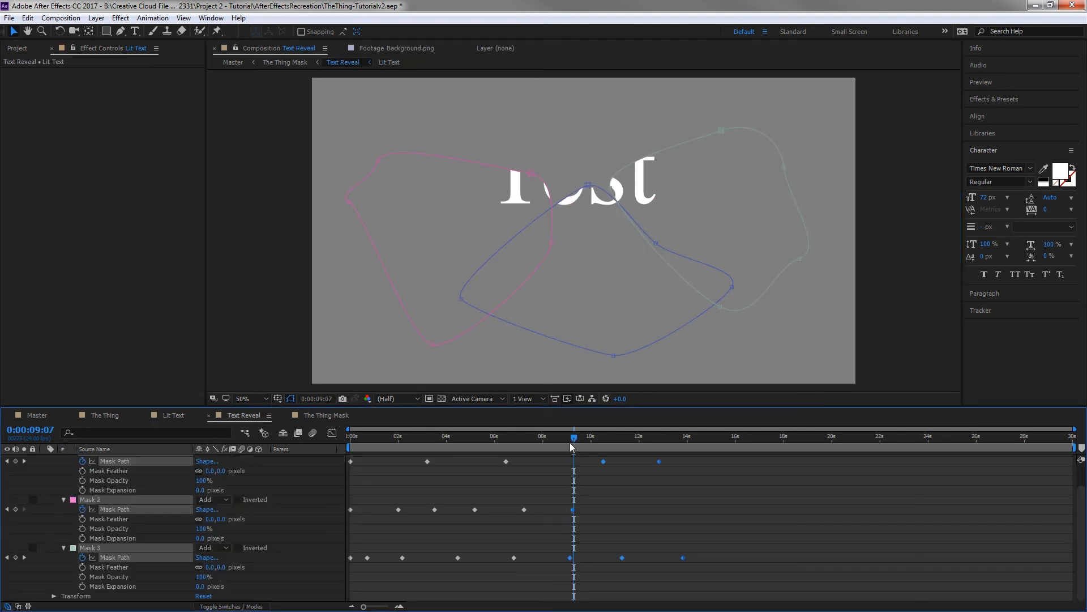
{"action": "left_click_drag", "start_coordinate": [569, 439], "coordinate": [650, 458]}
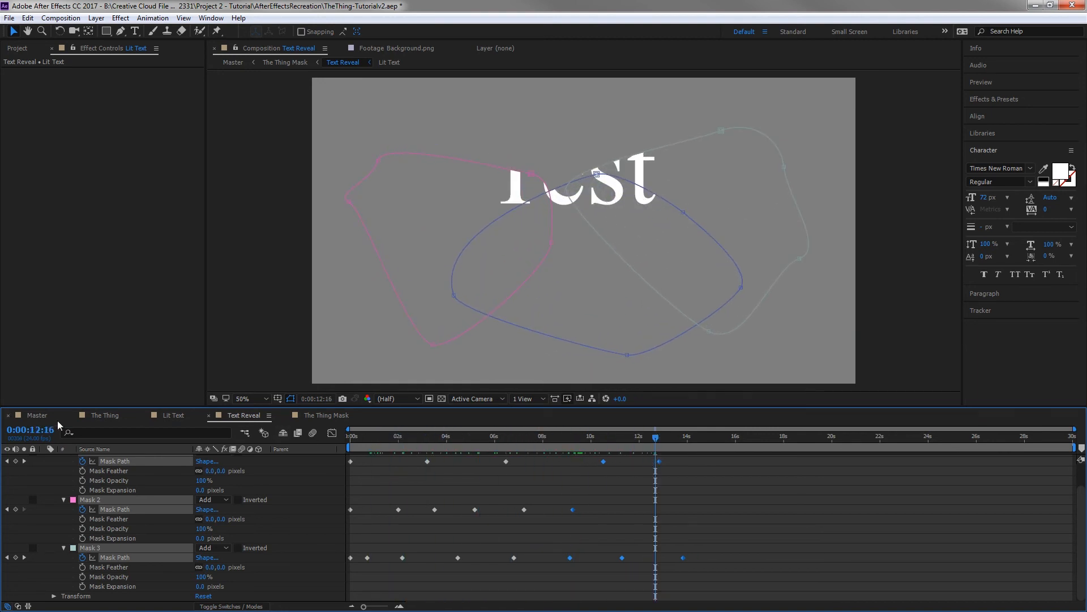
{"action": "left_click", "coordinate": [38, 415]}
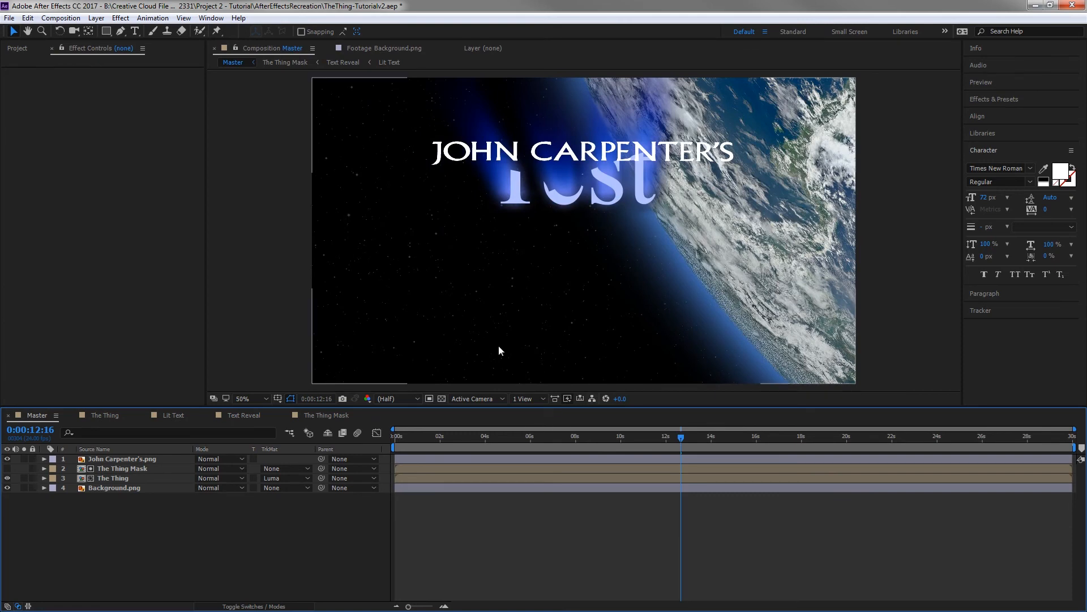
{"action": "left_click_drag", "start_coordinate": [681, 442], "coordinate": [575, 461]}
Hide the Test text layer in Lit Text and show The Thing.png layer again.
{"action": "left_click", "coordinate": [173, 415]}
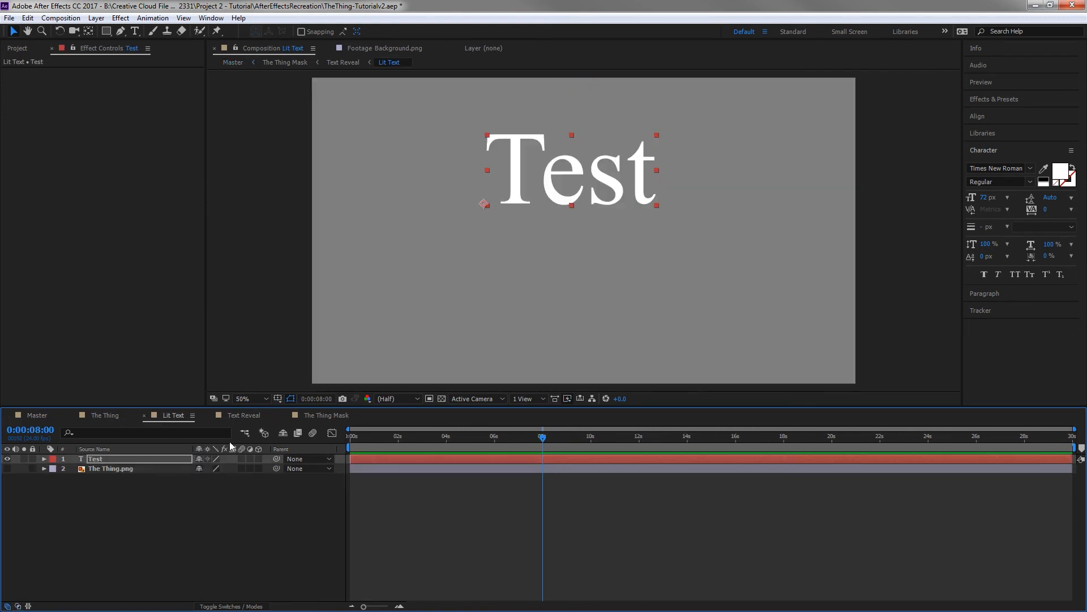
{"action": "left_click", "coordinate": [7, 459]}
{"action": "left_click", "coordinate": [7, 469]}
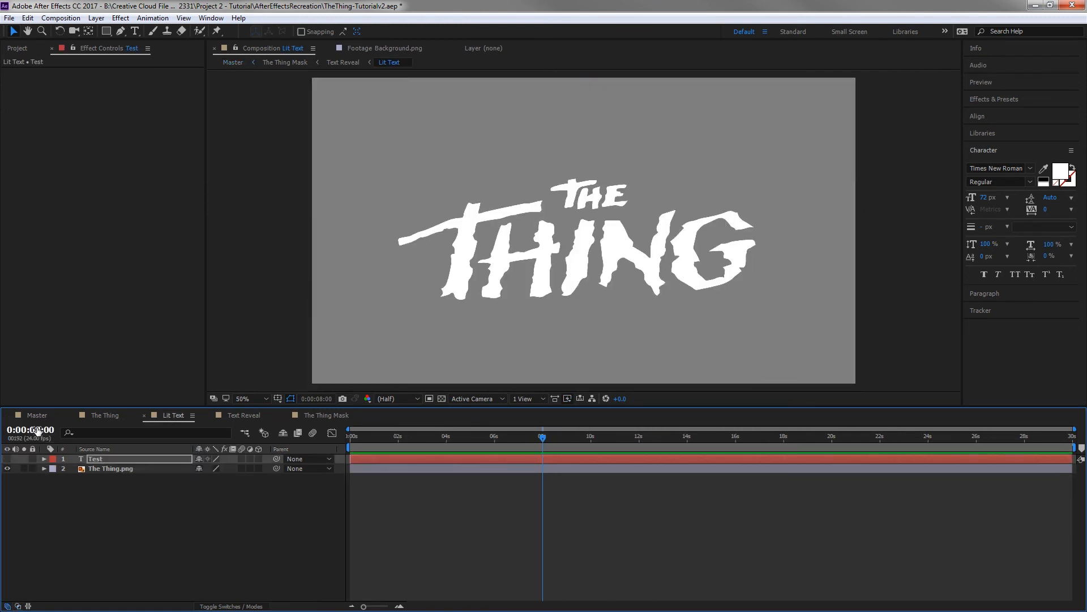
Preview the complete title animation in Master from 0:00:00:00.
{"action": "left_click", "coordinate": [37, 416]}
{"action": "left_click_drag", "start_coordinate": [520, 436], "coordinate": [396, 438]}
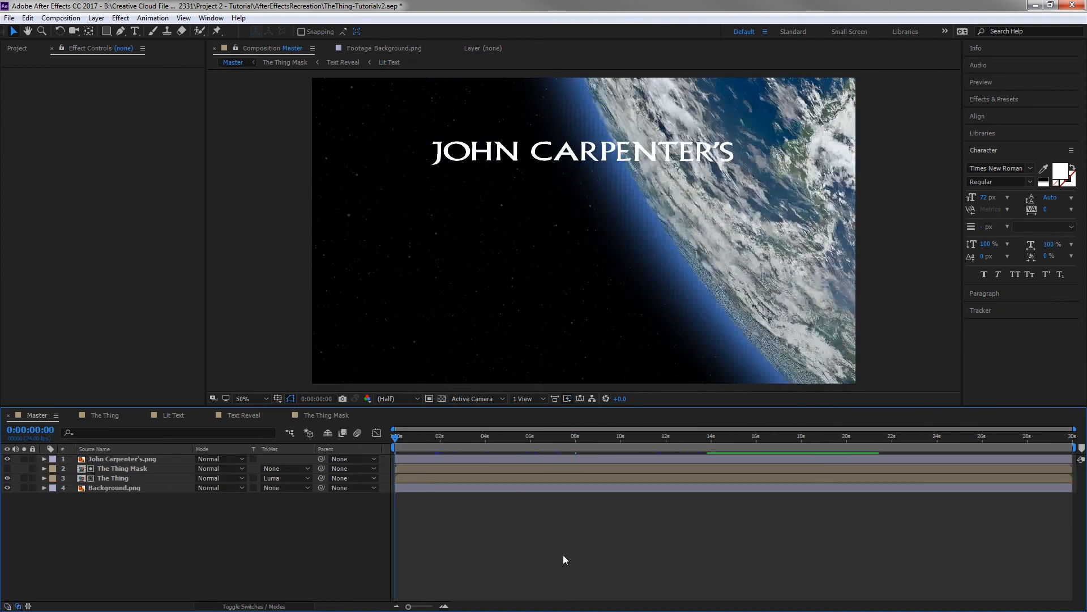
{"action": "key", "text": "space"}
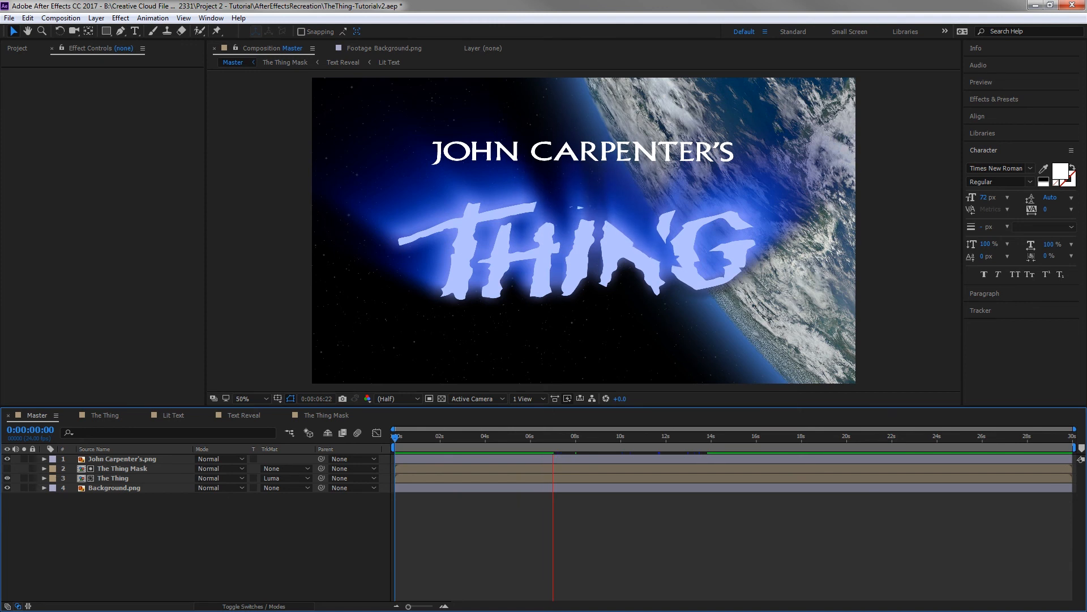
{"action": "key", "text": "space"}
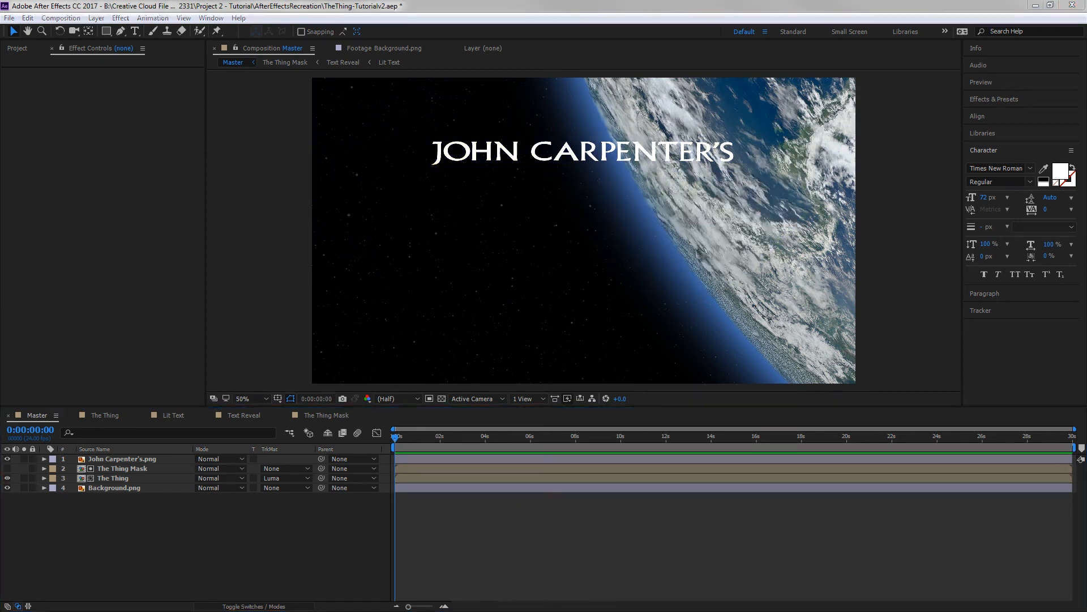
{"action": "left_click", "coordinate": [59, 302]}
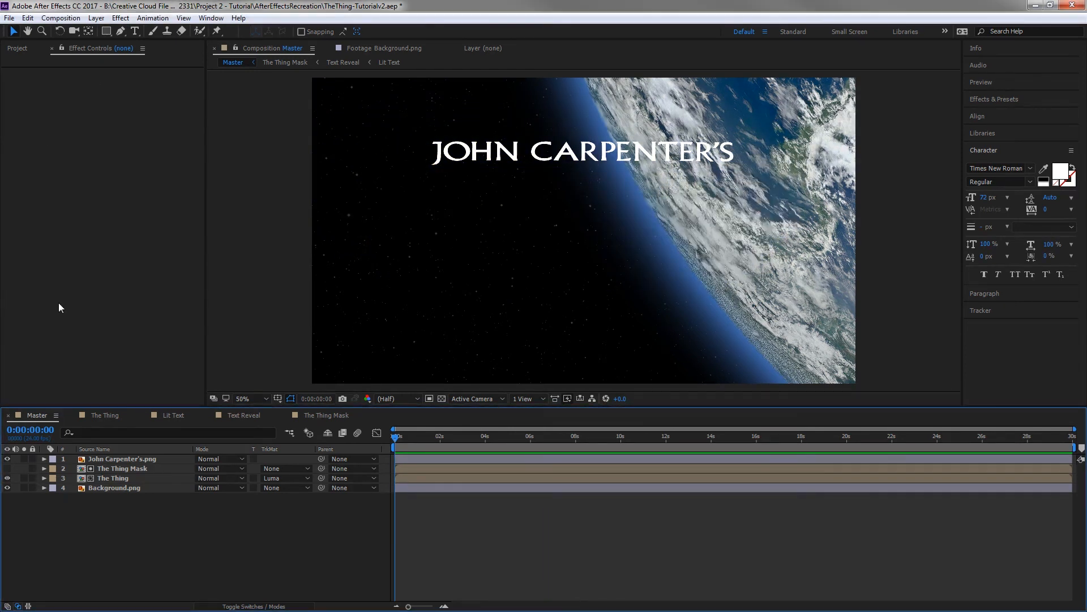
{"action": "key", "text": "space"}
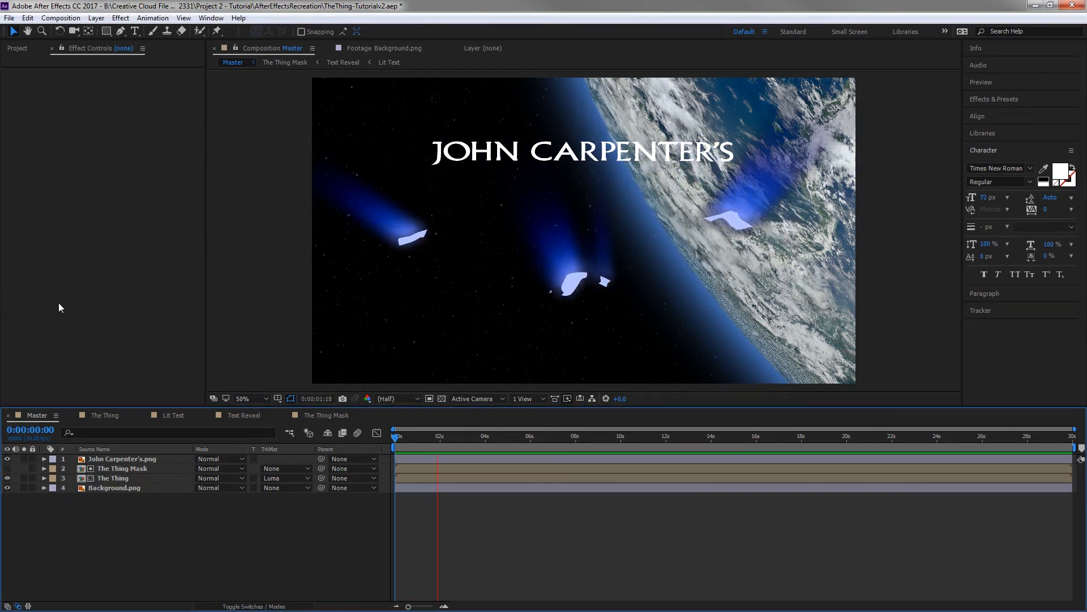